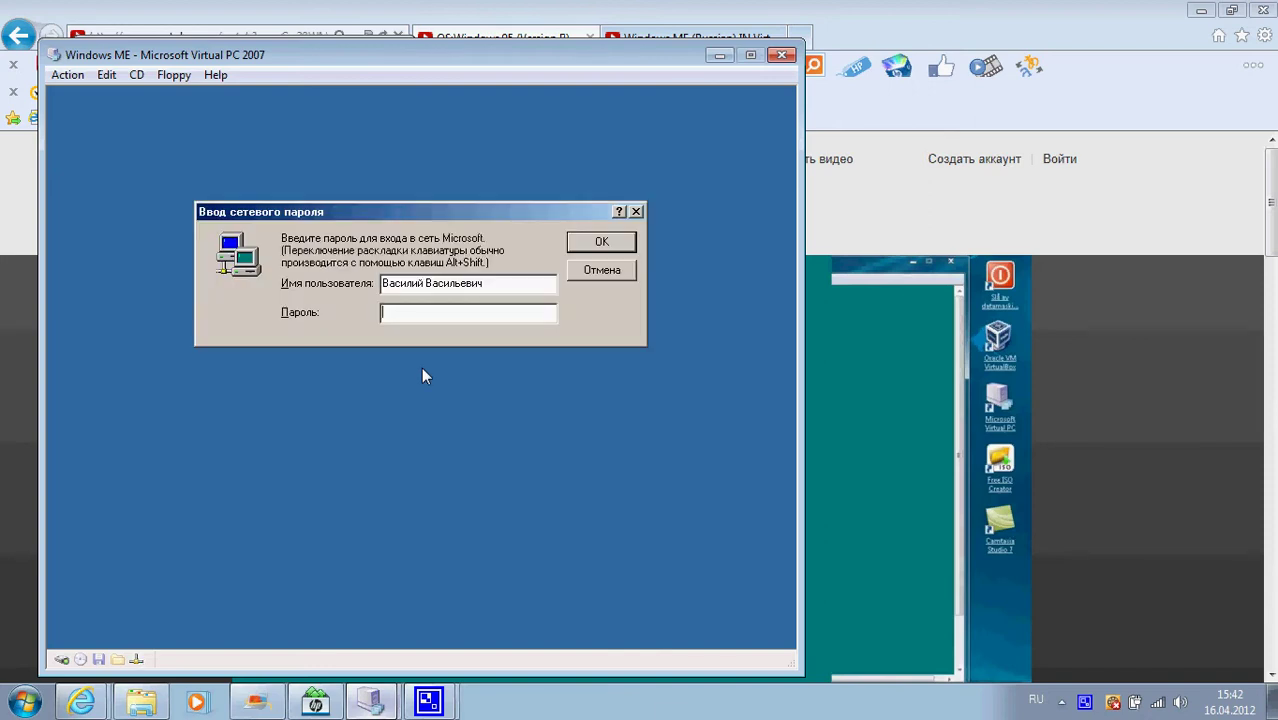
- Try to log on to Windows ME with the account password, and dismiss the host's pop-up notification
{"action": "type", "text": "******"}
{"action": "key", "text": "Return"}
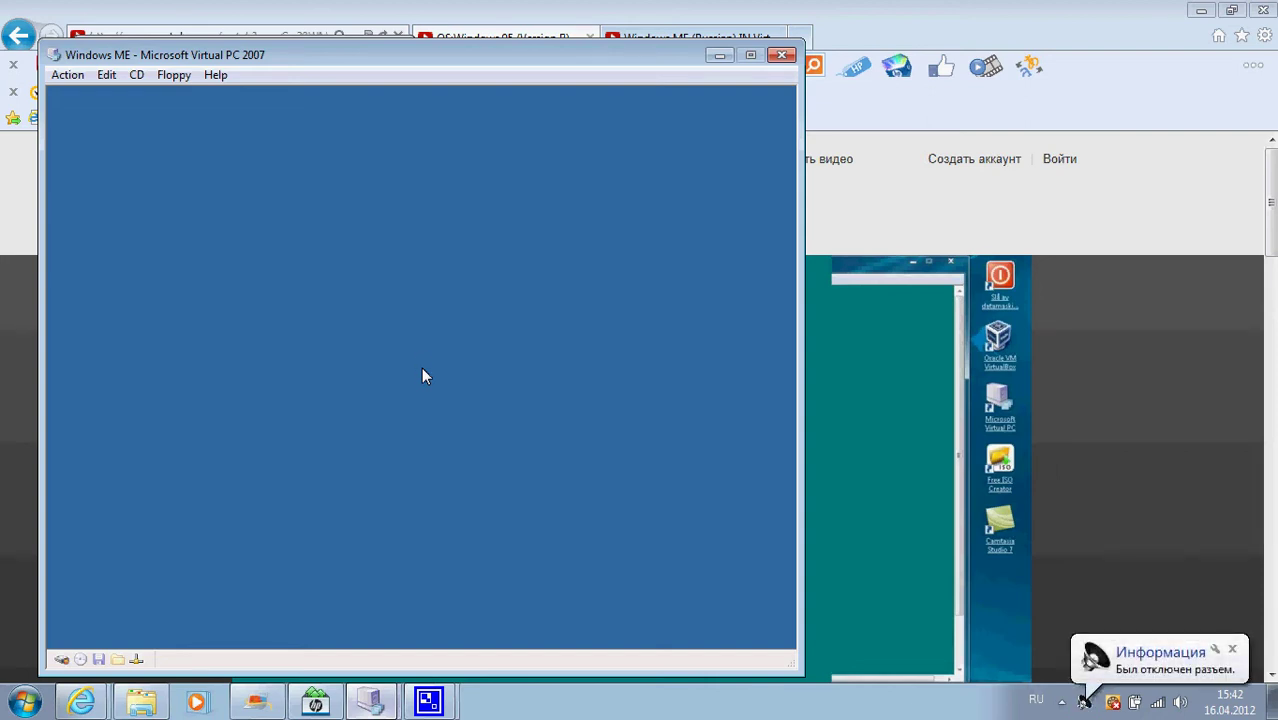
{"action": "left_click", "coordinate": [1150, 660]}
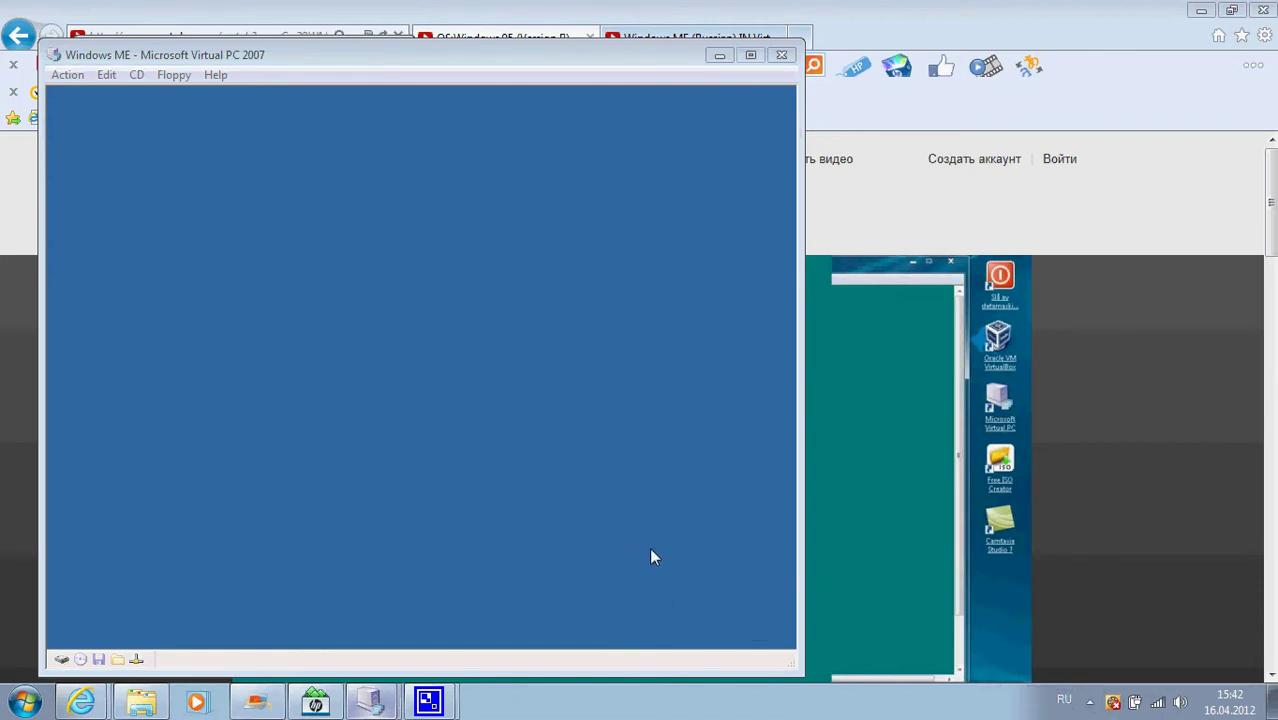
{"action": "left_click", "coordinate": [640, 405]}
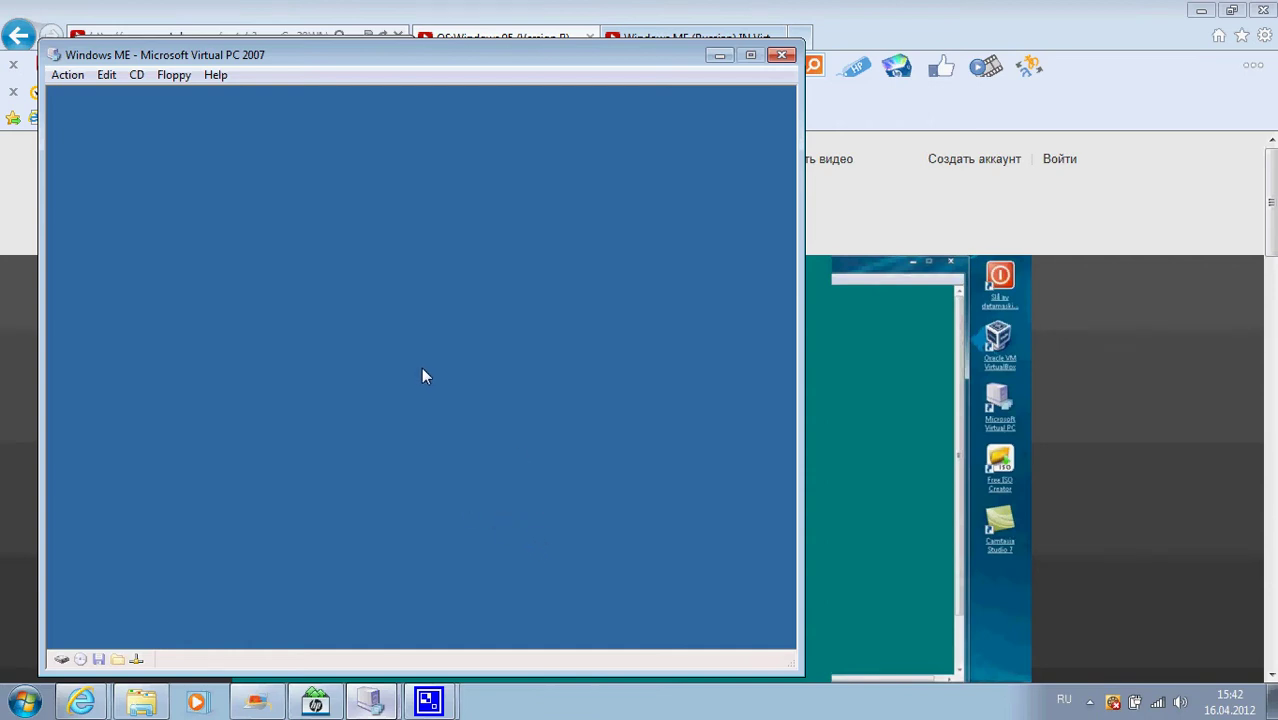
- Reset the Windows ME virtual machine and confirm the restart
{"action": "key", "text": "Alt_R"}
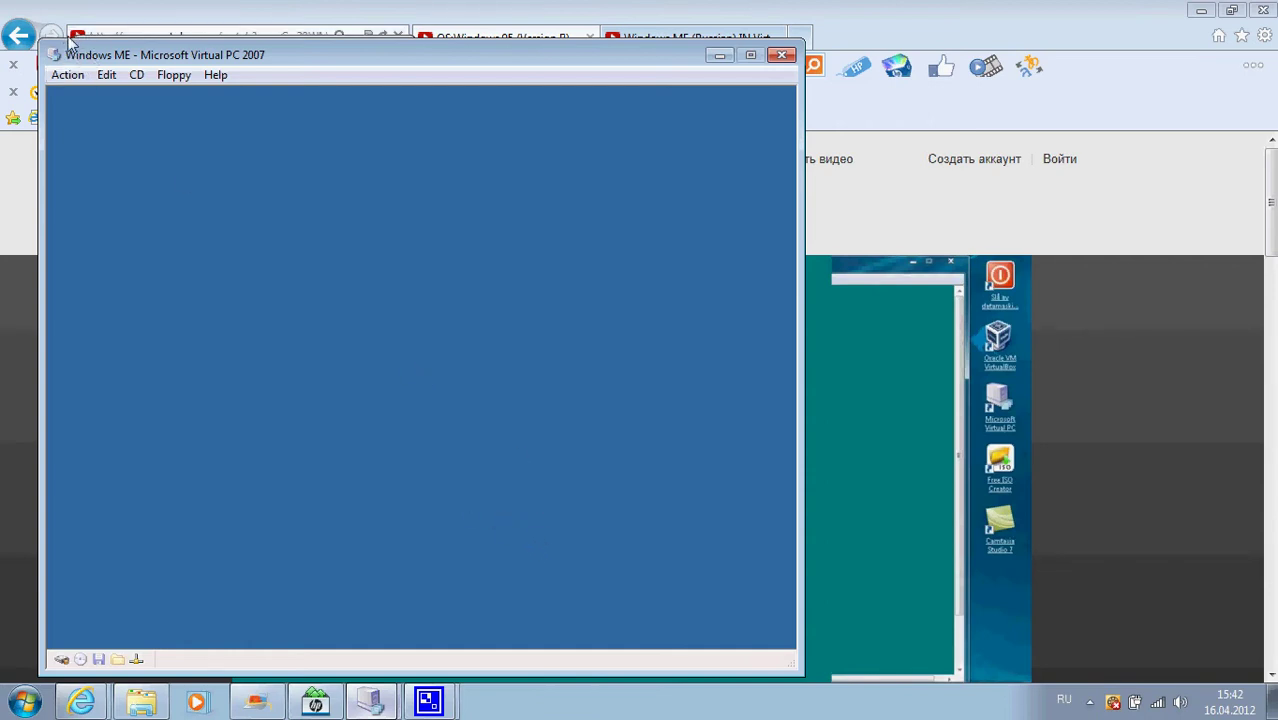
{"action": "left_click", "coordinate": [57, 80]}
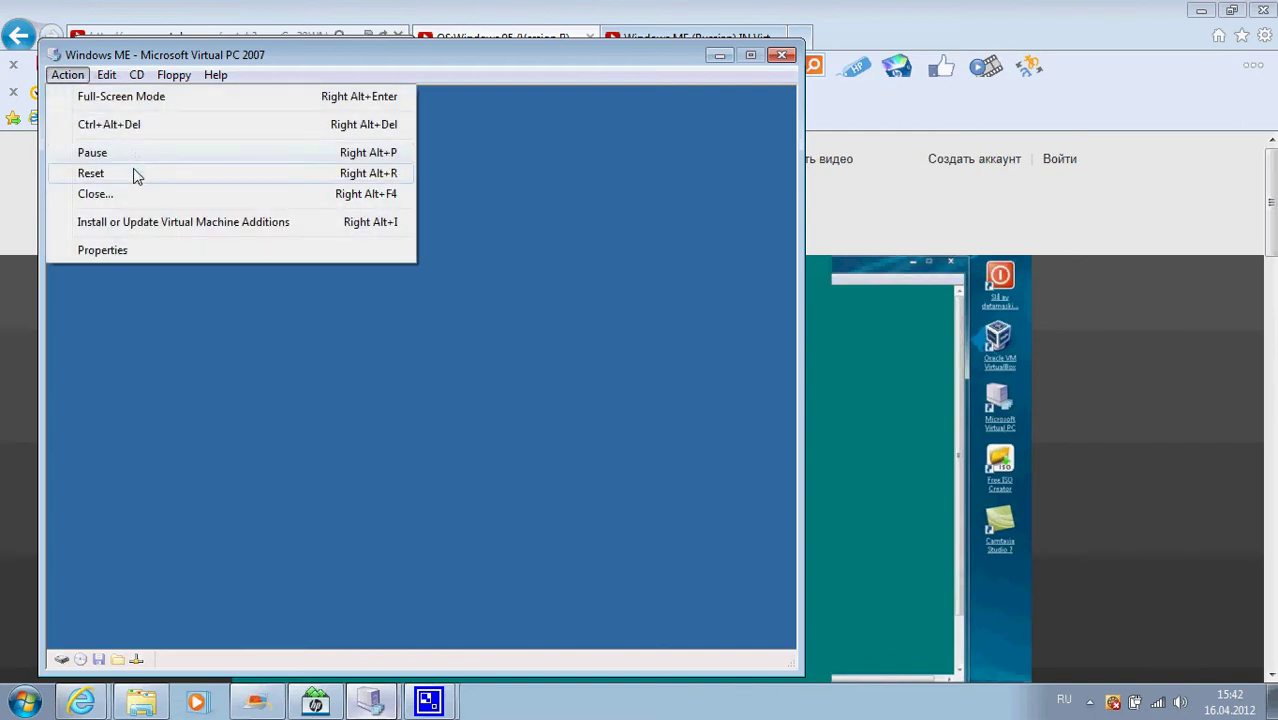
{"action": "left_click", "coordinate": [131, 172]}
{"action": "left_click", "coordinate": [470, 409]}
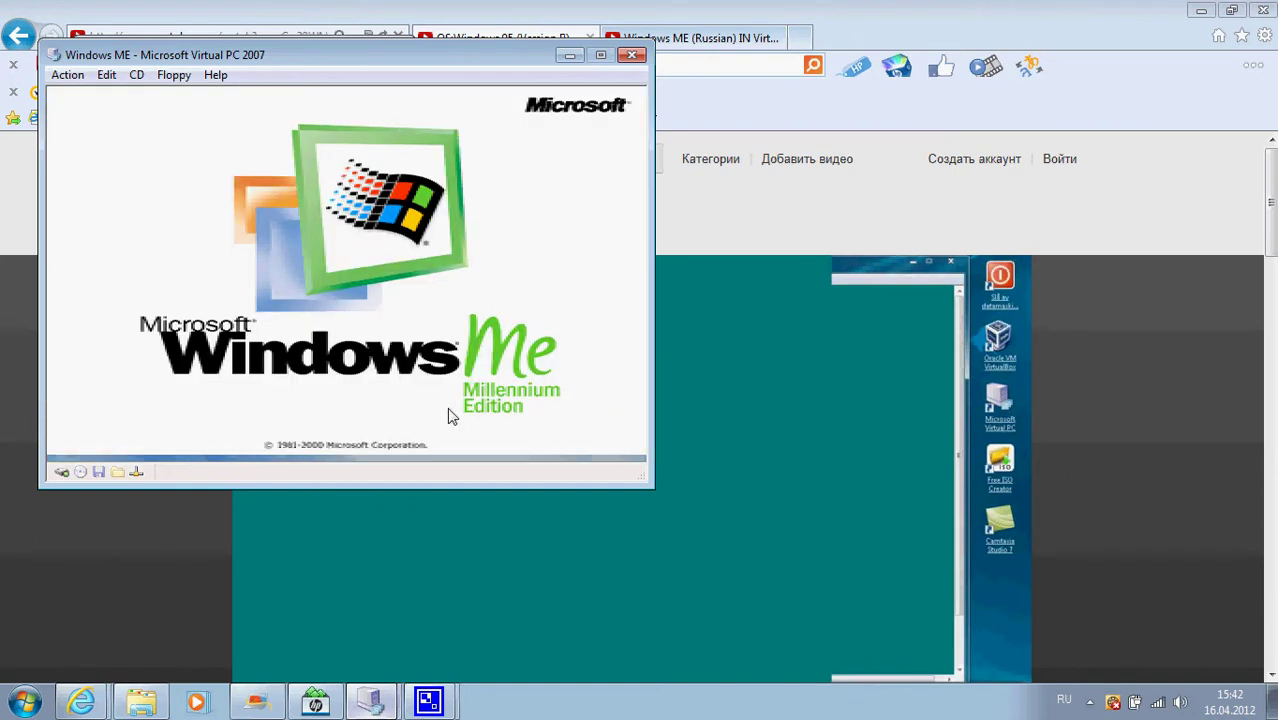
{"action": "left_click", "coordinate": [660, 410]}
{"action": "scroll", "coordinate": [1268, 210], "scroll_direction": "down", "scroll_amount": 1}
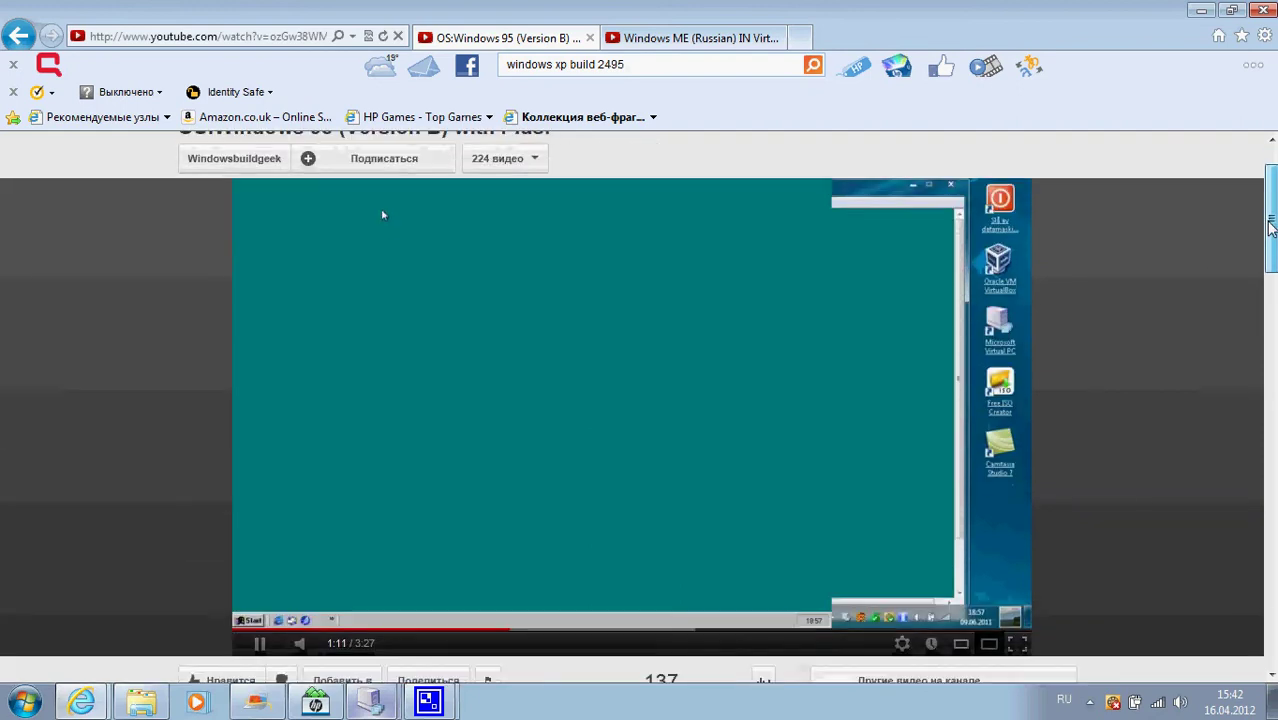
{"action": "left_click", "coordinate": [693, 587]}
{"action": "left_click", "coordinate": [693, 587]}
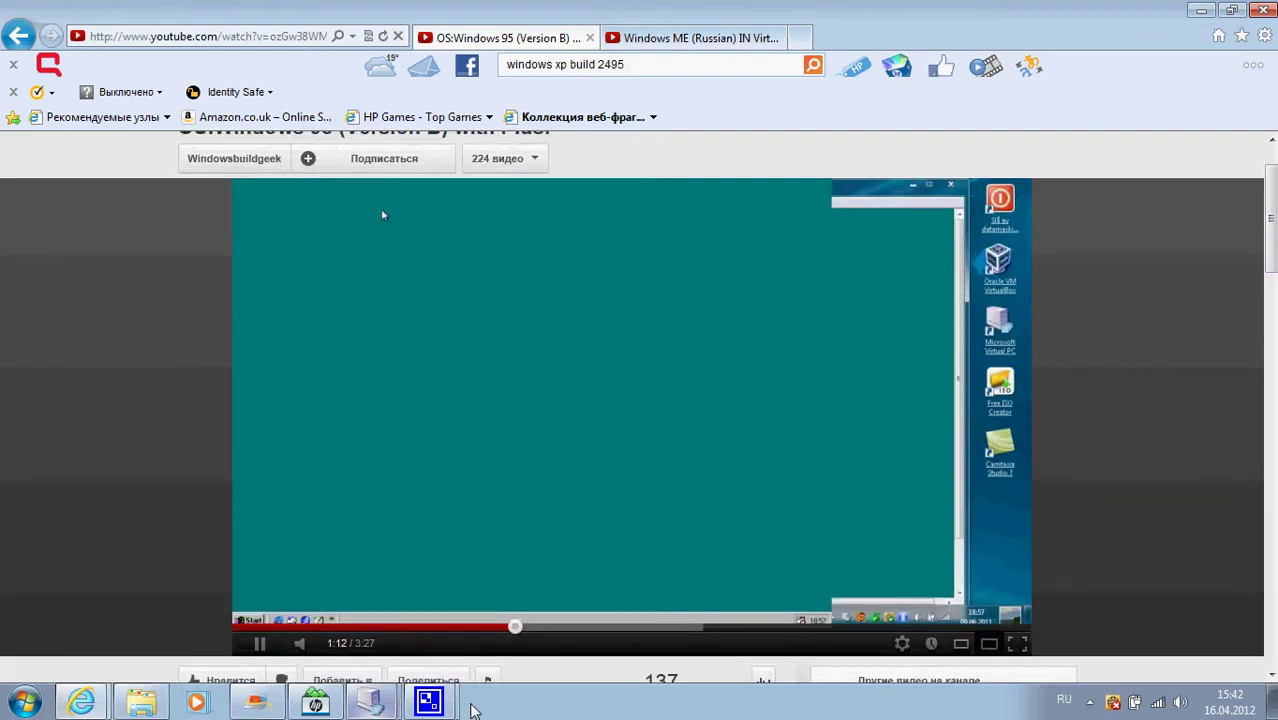
- Switch back to the Windows ME virtual machine window and log on with the account password
{"action": "left_click", "coordinate": [370, 703]}
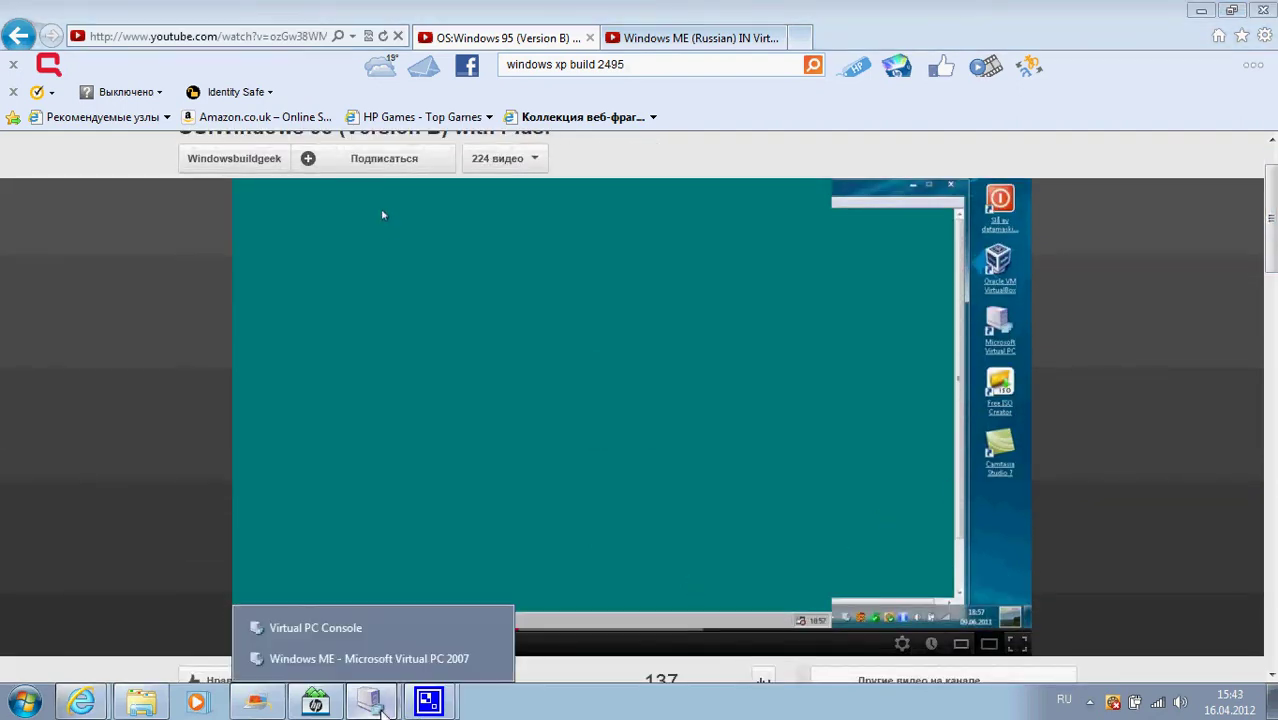
{"action": "left_click", "coordinate": [399, 658]}
{"action": "mouse_move", "coordinate": [375, 708]}
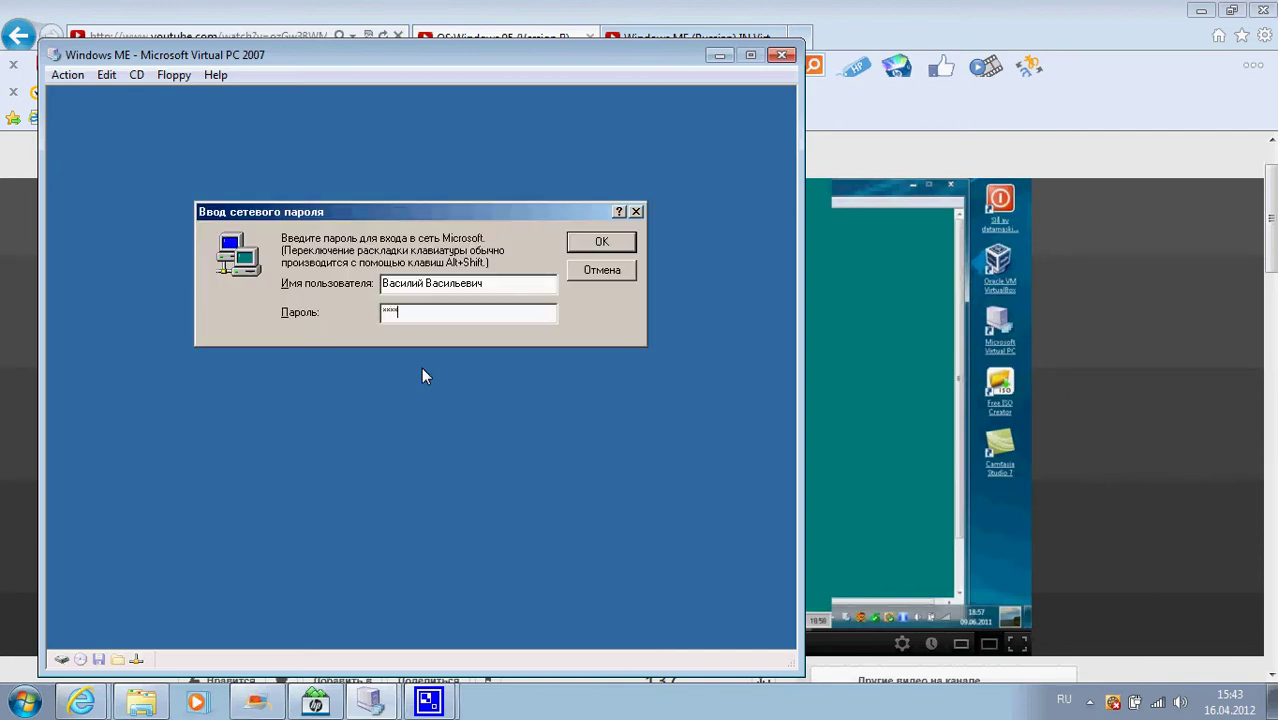
{"action": "key", "text": "Return"}
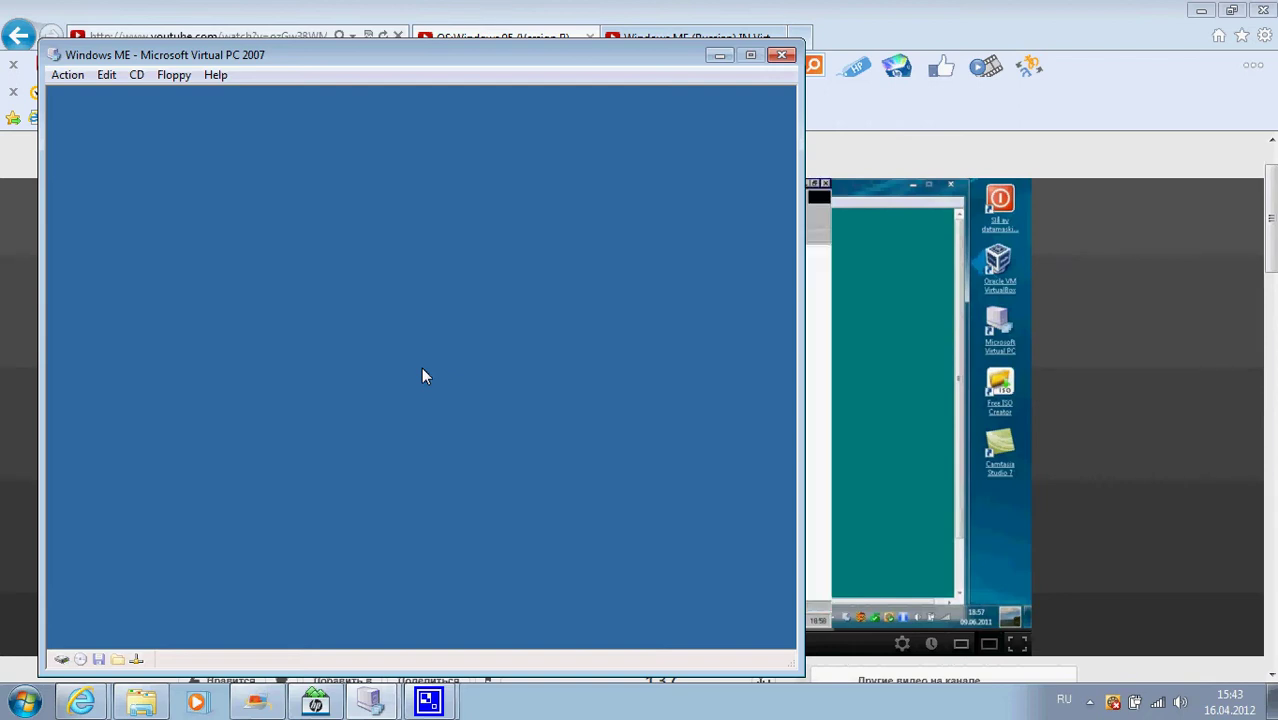
- Bring up the CamStudio window to check the recording, and return to the Windows ME virtual machine
{"action": "right_click", "coordinate": [429, 701]}
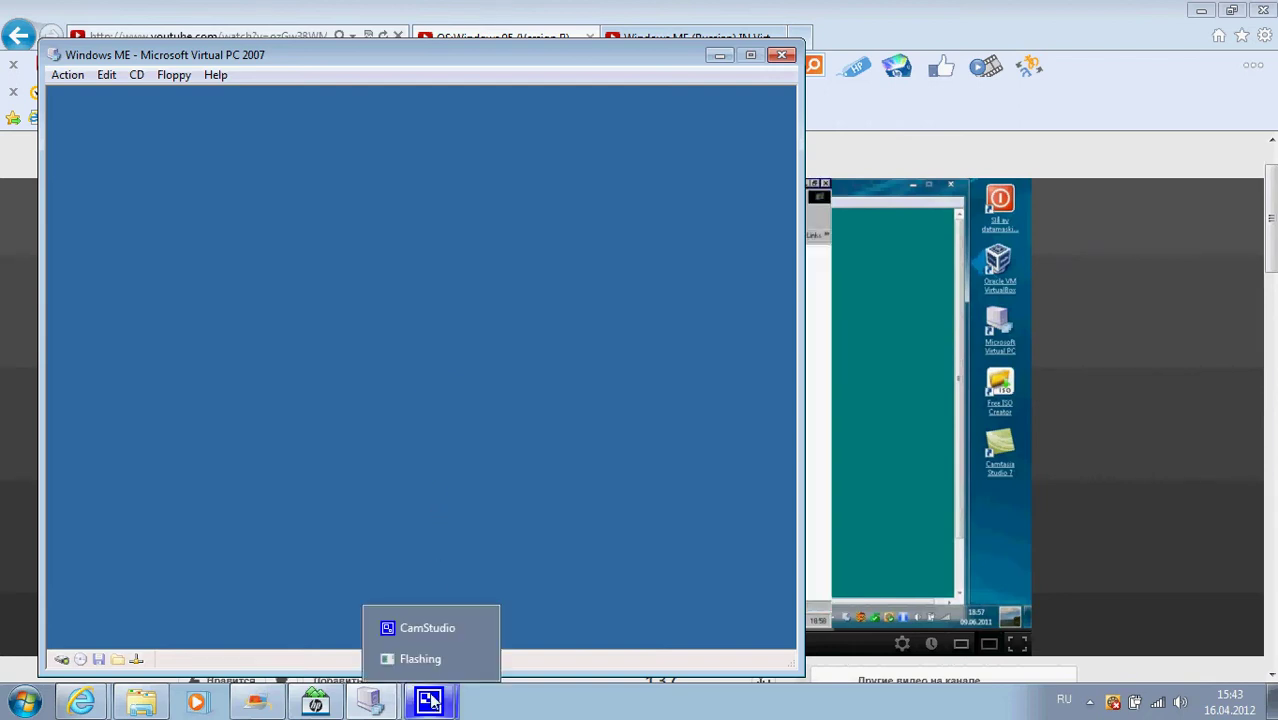
{"action": "left_click", "coordinate": [409, 631]}
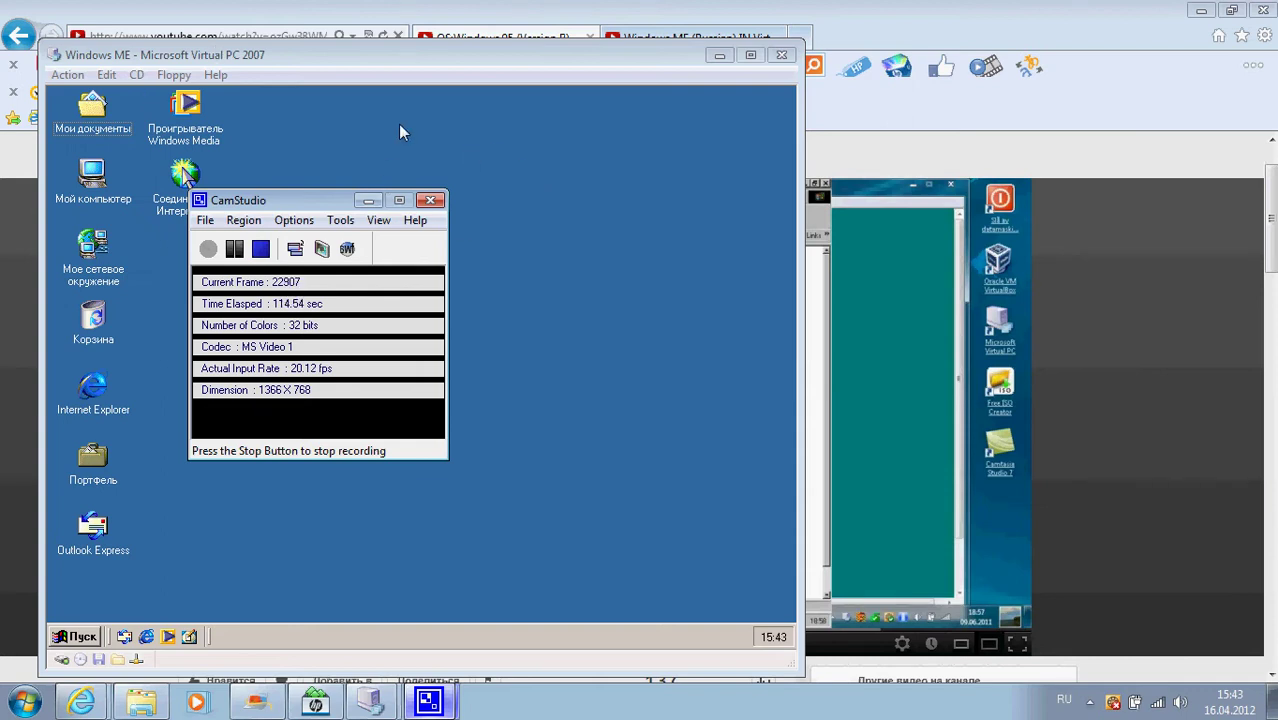
{"action": "left_click", "coordinate": [542, 196]}
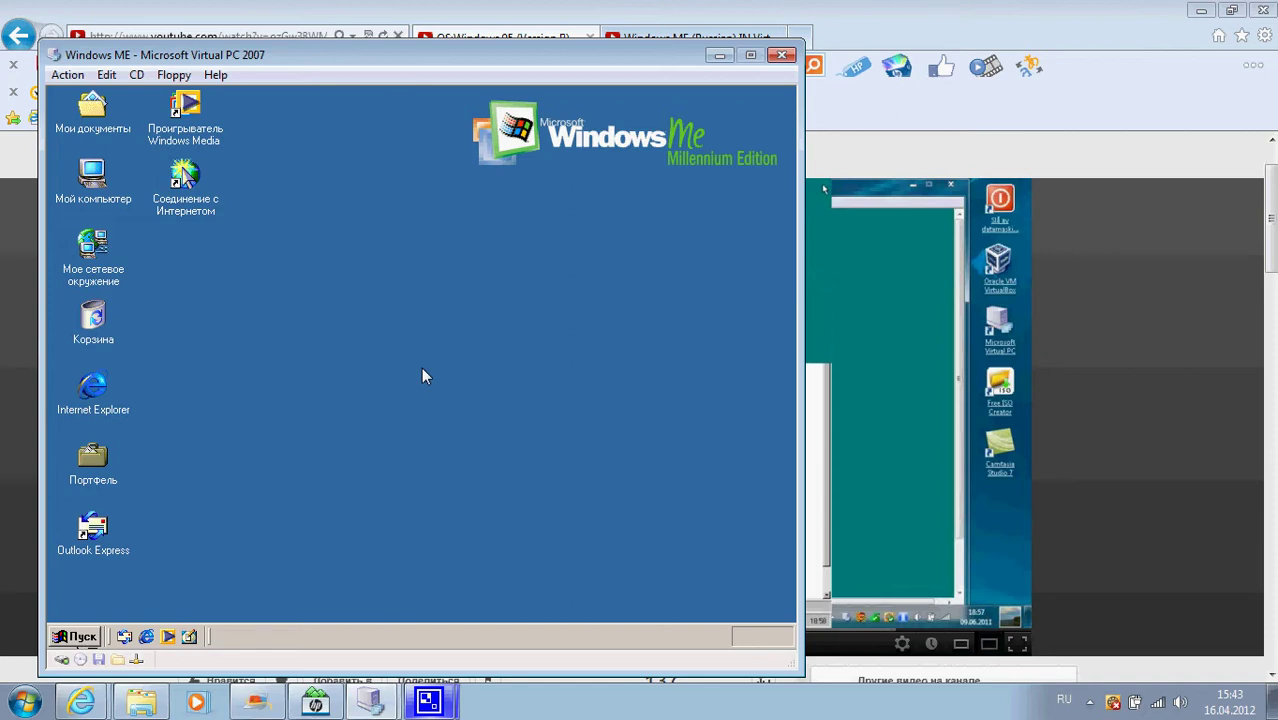
- Log off the current Windows ME user and log back on with the account password
{"action": "left_click", "coordinate": [75, 637]}
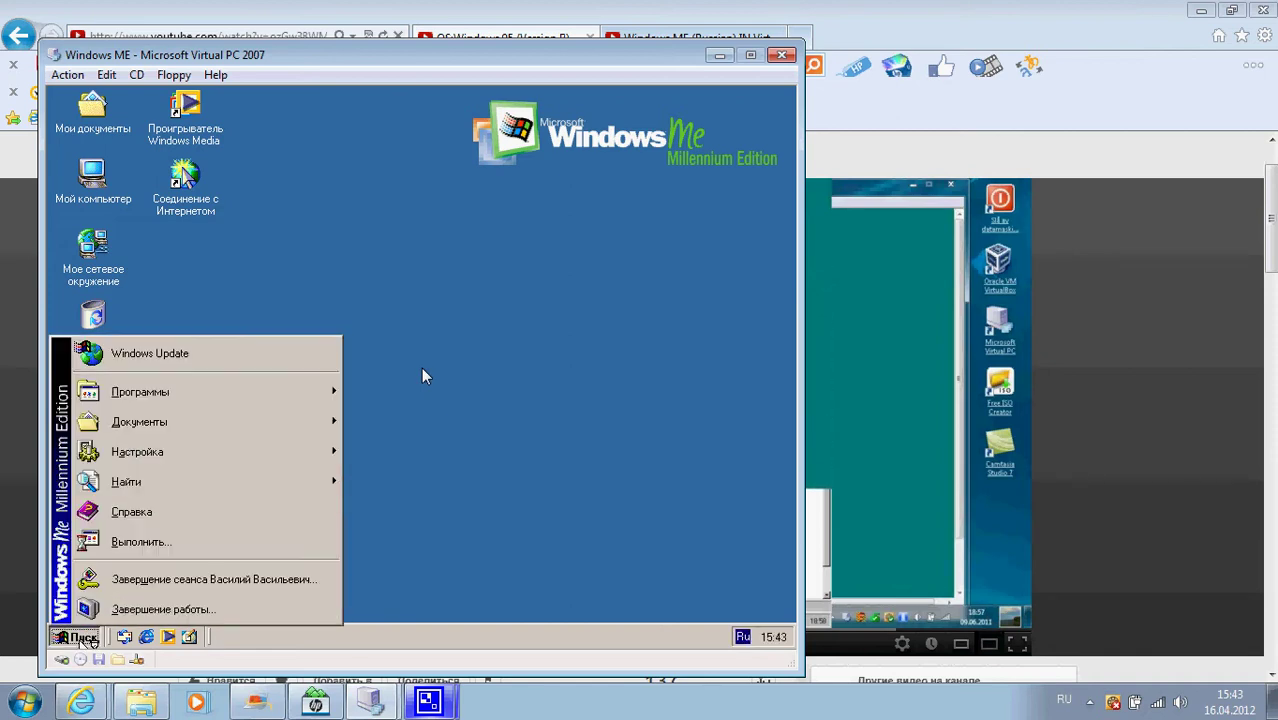
{"action": "left_click", "coordinate": [145, 579]}
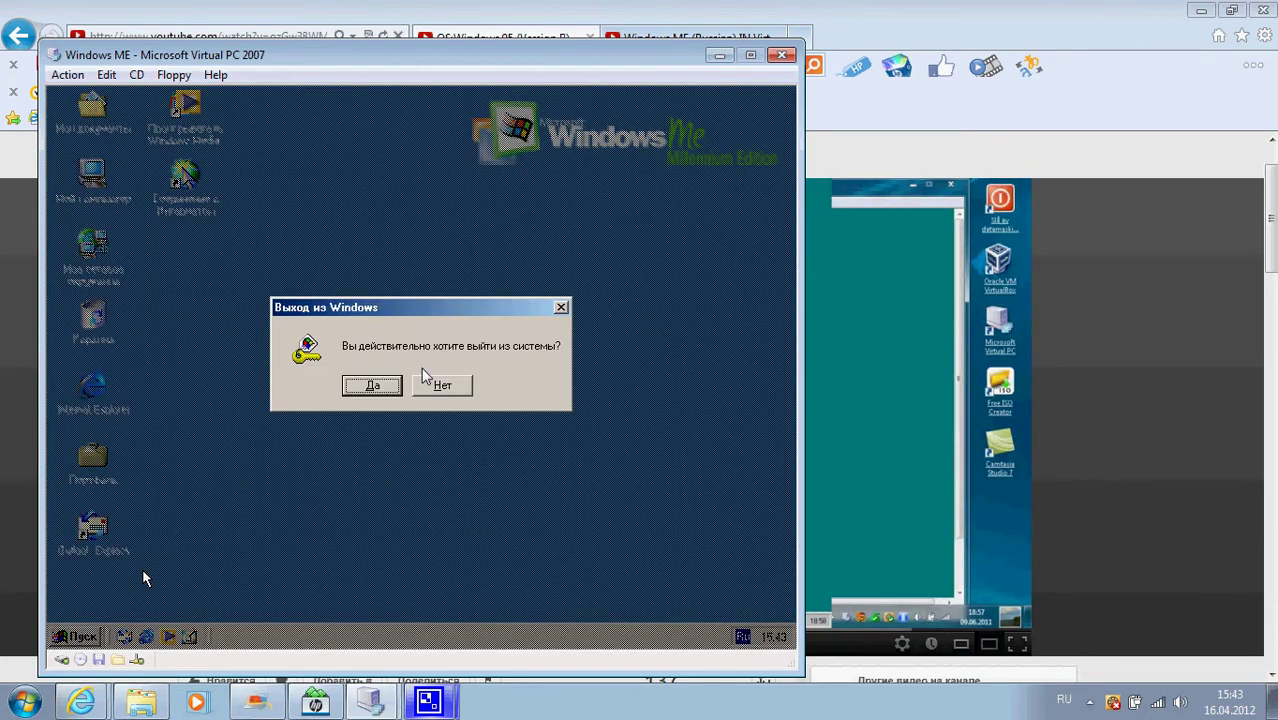
{"action": "key", "text": "Return"}
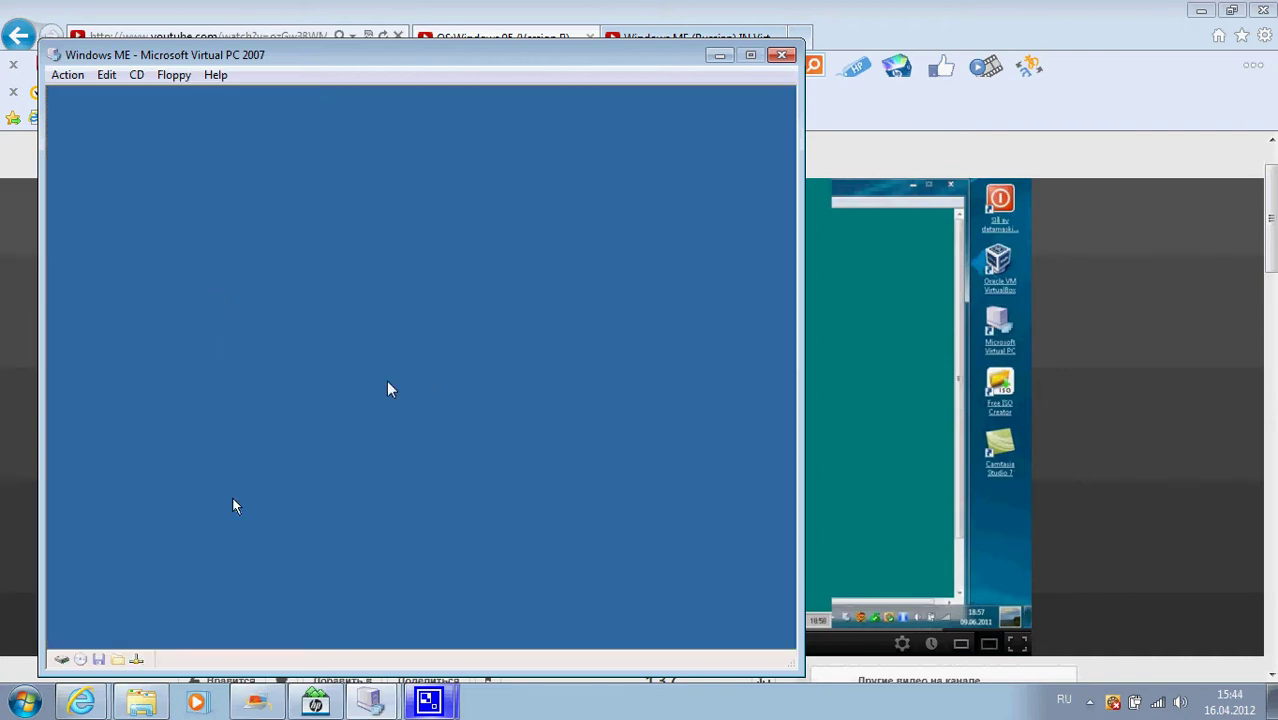
{"action": "type", "text": "*****"}
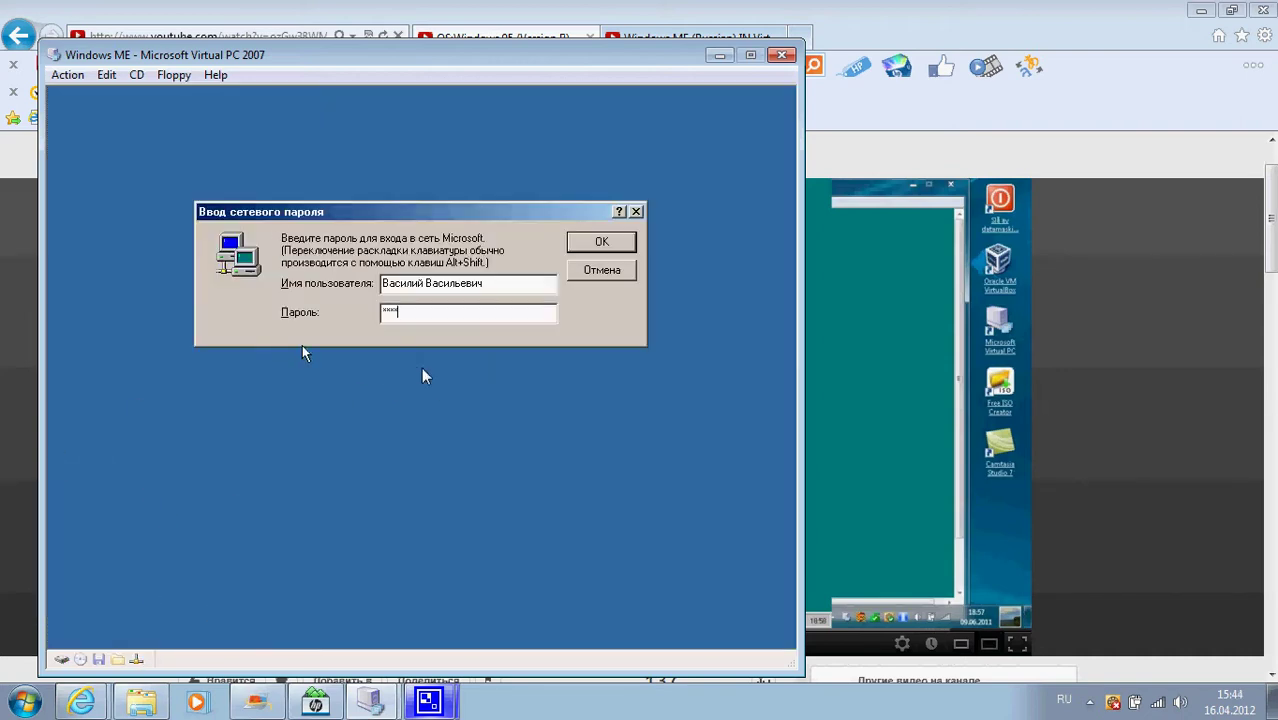
{"action": "key", "text": "Return"}
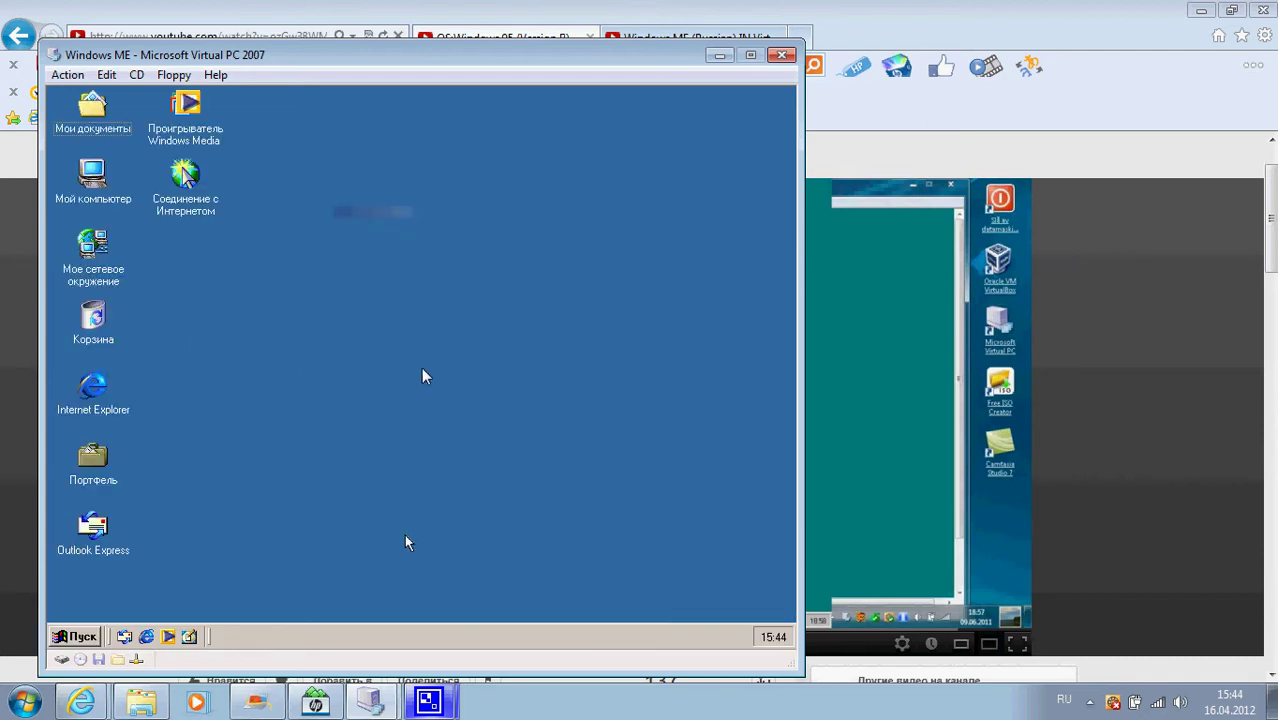
- Open the system properties of Мой компьютер, review the general system information, and close the dialog
{"action": "right_click", "coordinate": [103, 187]}
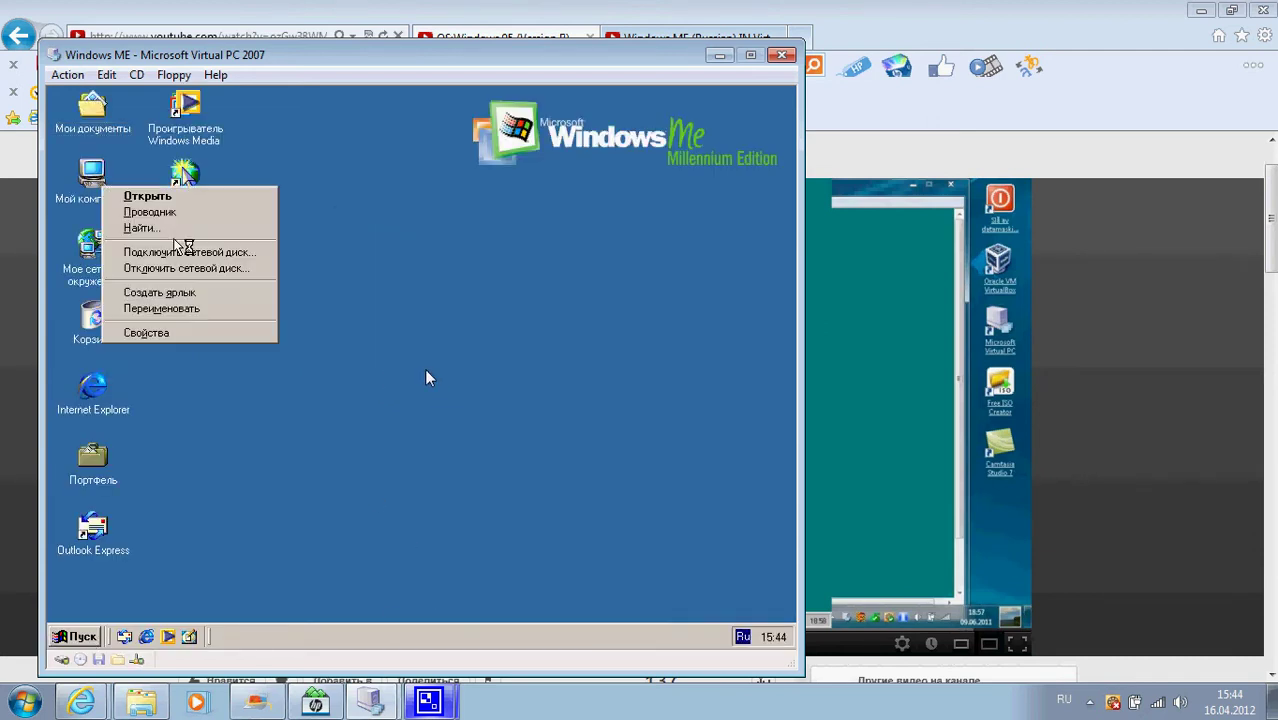
{"action": "left_click", "coordinate": [233, 332]}
{"action": "left_click", "coordinate": [573, 410]}
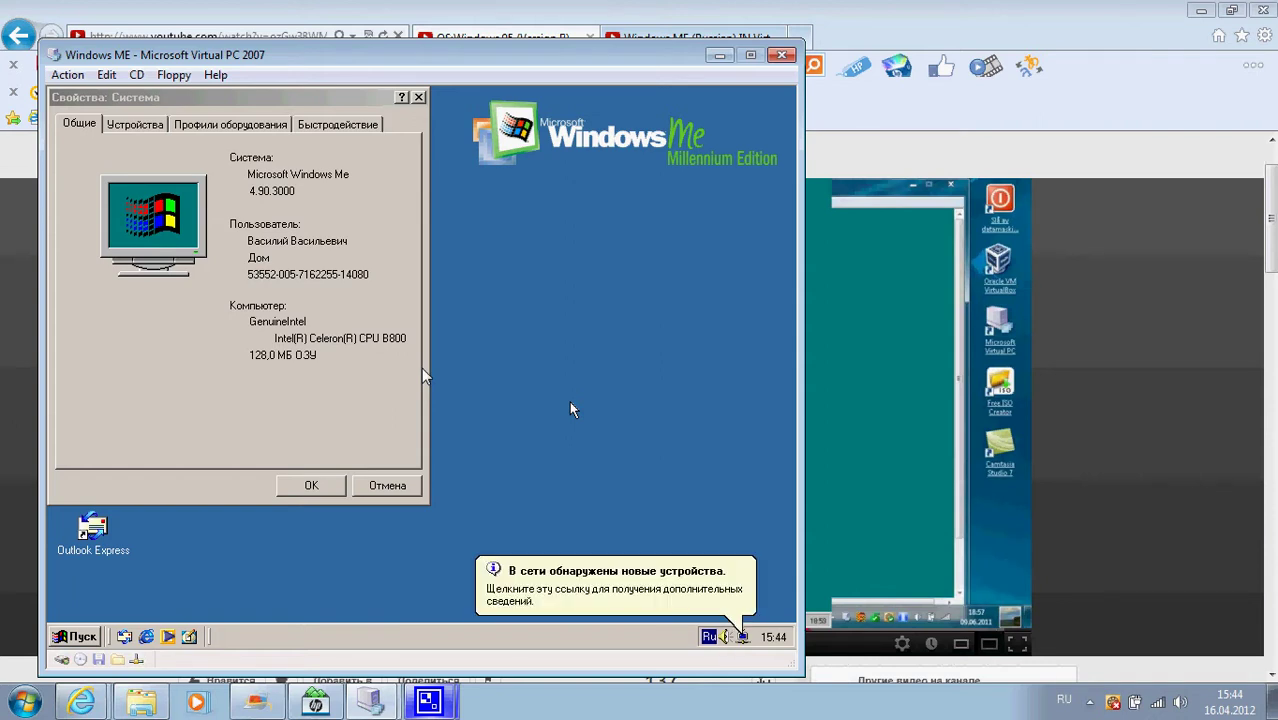
{"action": "left_click", "coordinate": [198, 388]}
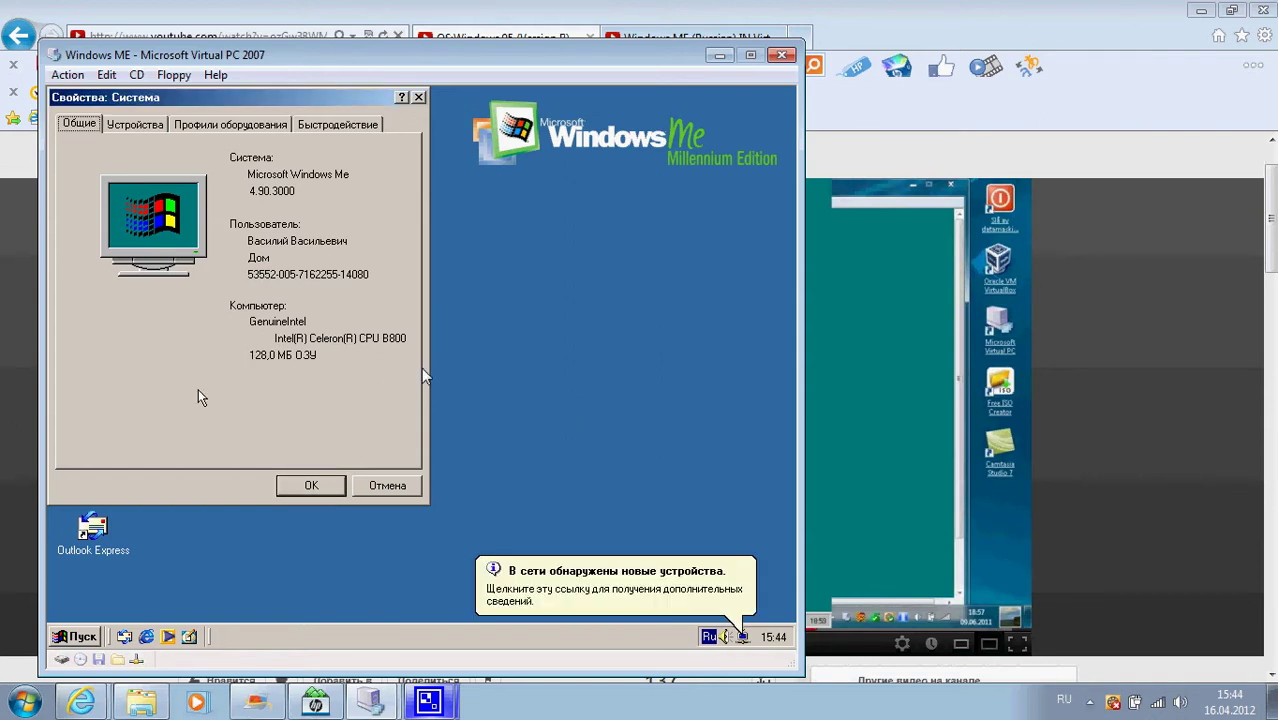
{"action": "key", "text": "Return"}
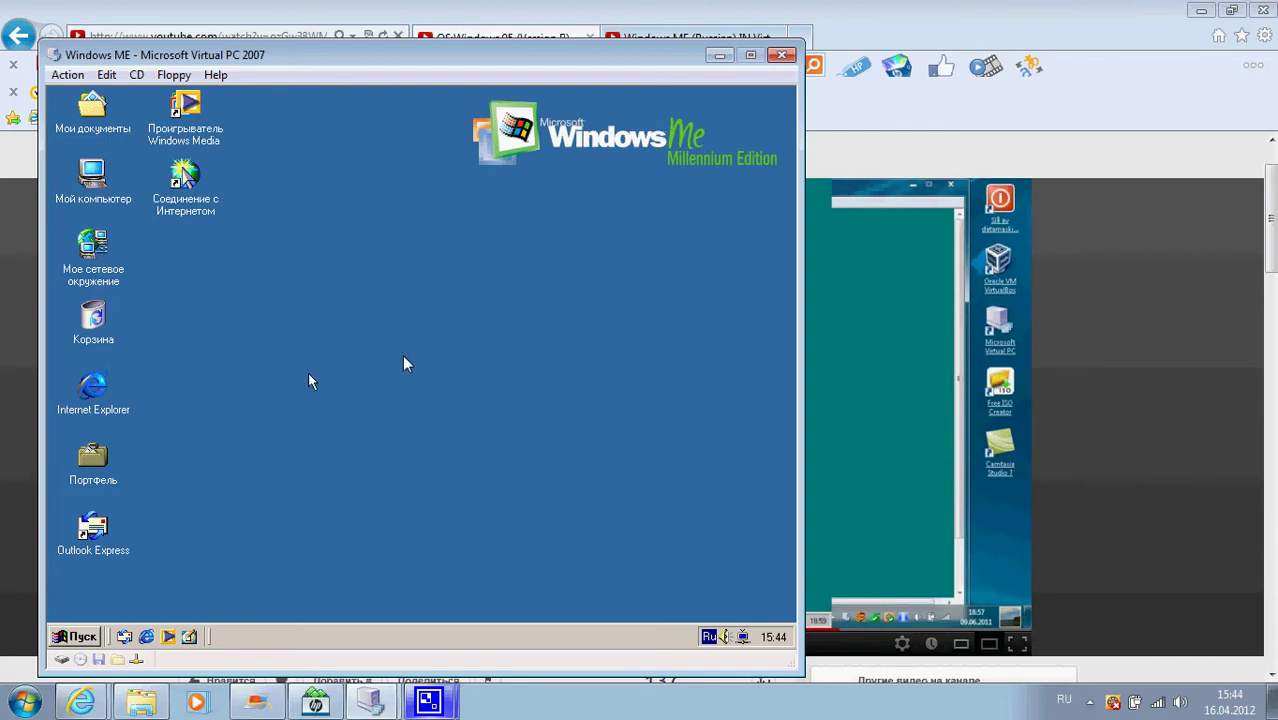
- Open Мой компьютер, look into Локальный диск (C:), and return to the drive overview
{"action": "left_click", "coordinate": [95, 196]}
{"action": "double_click", "coordinate": [95, 196]}
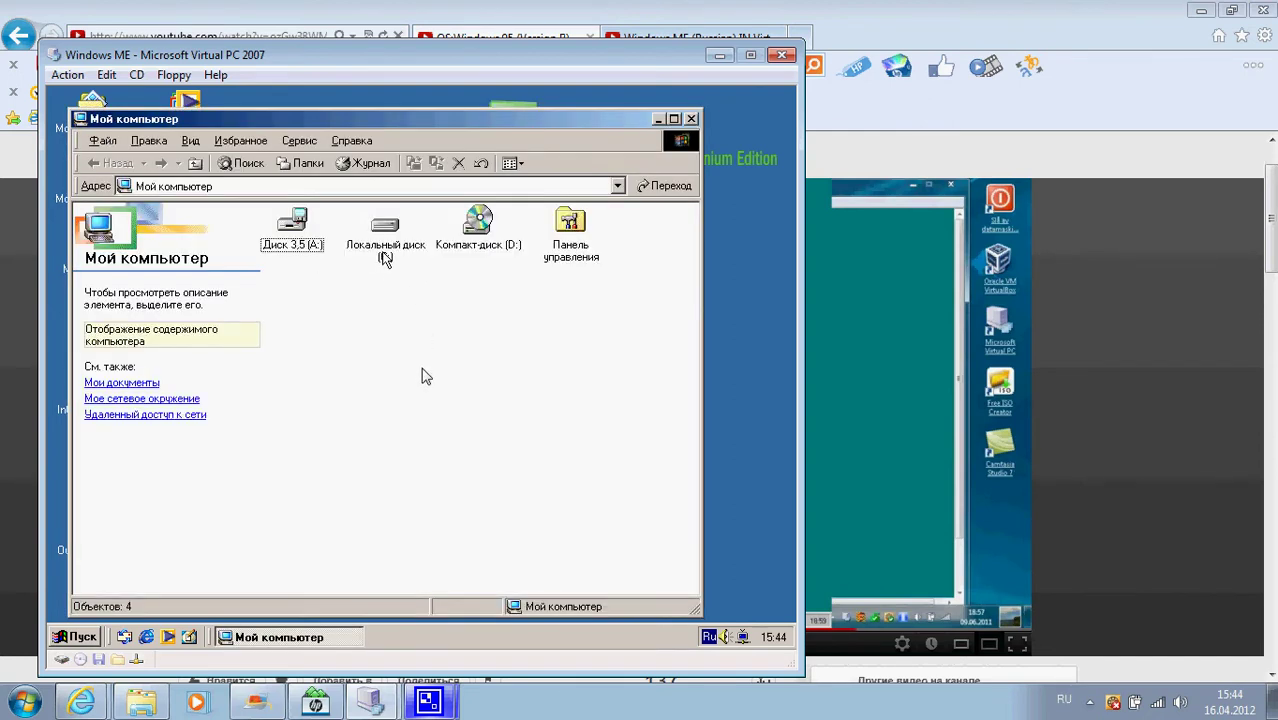
{"action": "left_click", "coordinate": [385, 255]}
{"action": "double_click", "coordinate": [385, 252]}
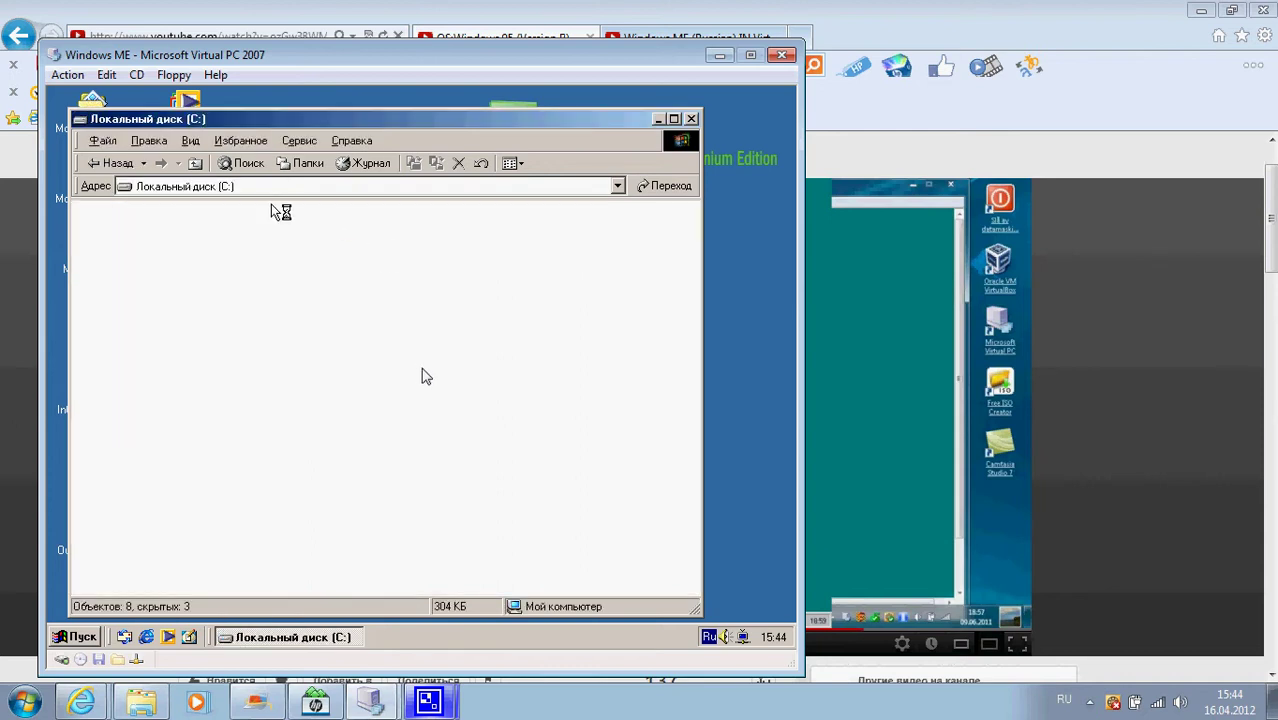
{"action": "left_click", "coordinate": [110, 163]}
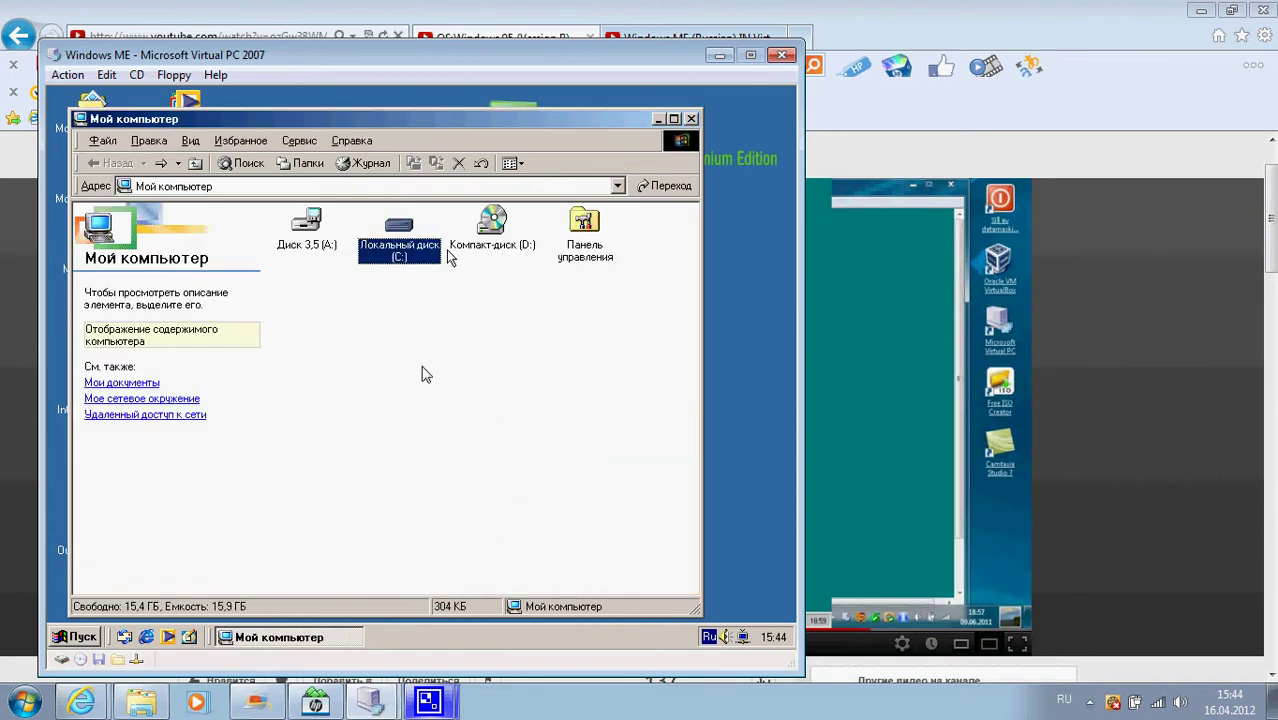
- Check the capacity and file system in the properties of Локальный диск (C:), and close the dialog
{"action": "right_click", "coordinate": [407, 257]}
{"action": "left_click", "coordinate": [490, 386]}
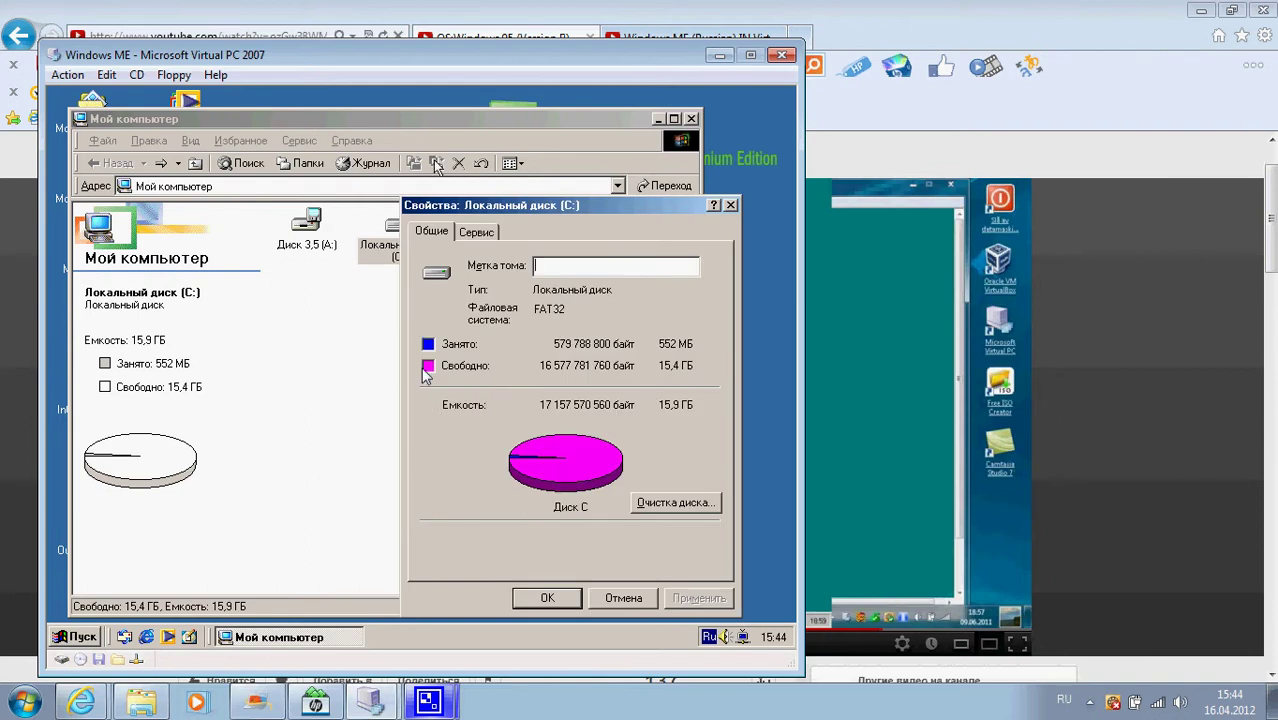
{"action": "left_click", "coordinate": [530, 599]}
{"action": "left_click", "coordinate": [446, 362]}
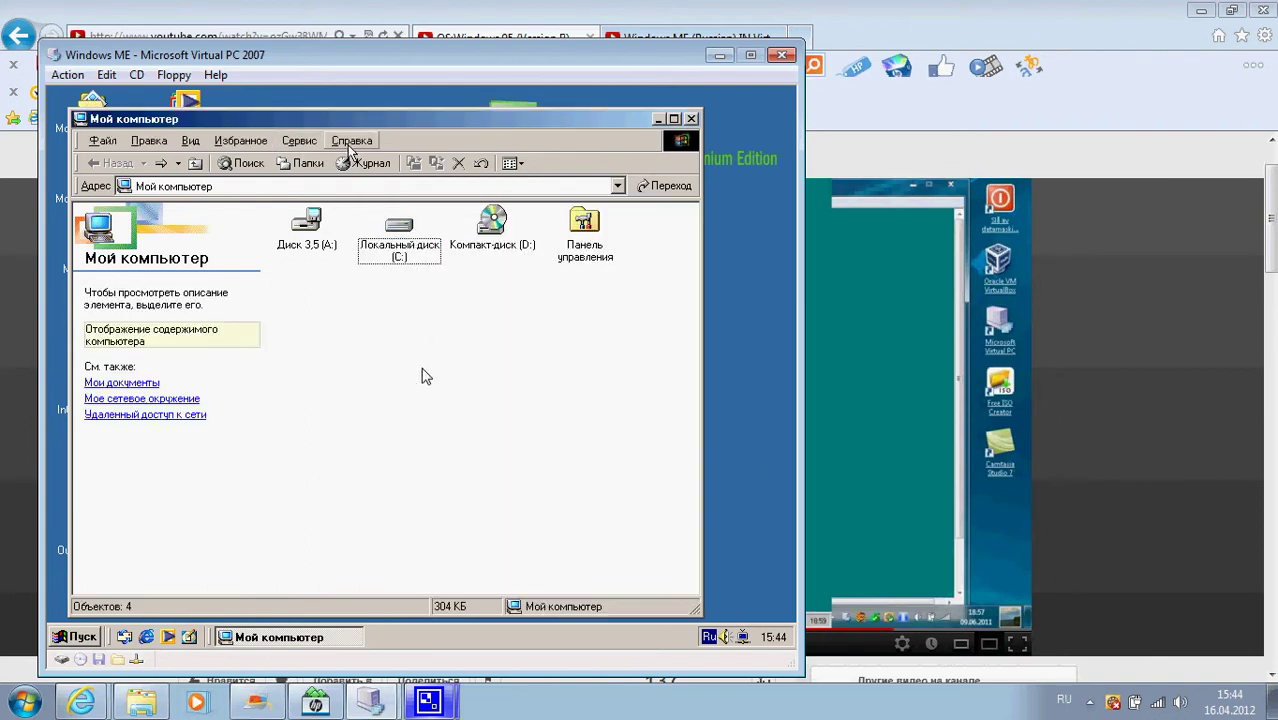
- View the About Windows information from Мой компьютер, and close both the dialog and the folder window
{"action": "left_click", "coordinate": [352, 141]}
{"action": "left_click", "coordinate": [362, 186]}
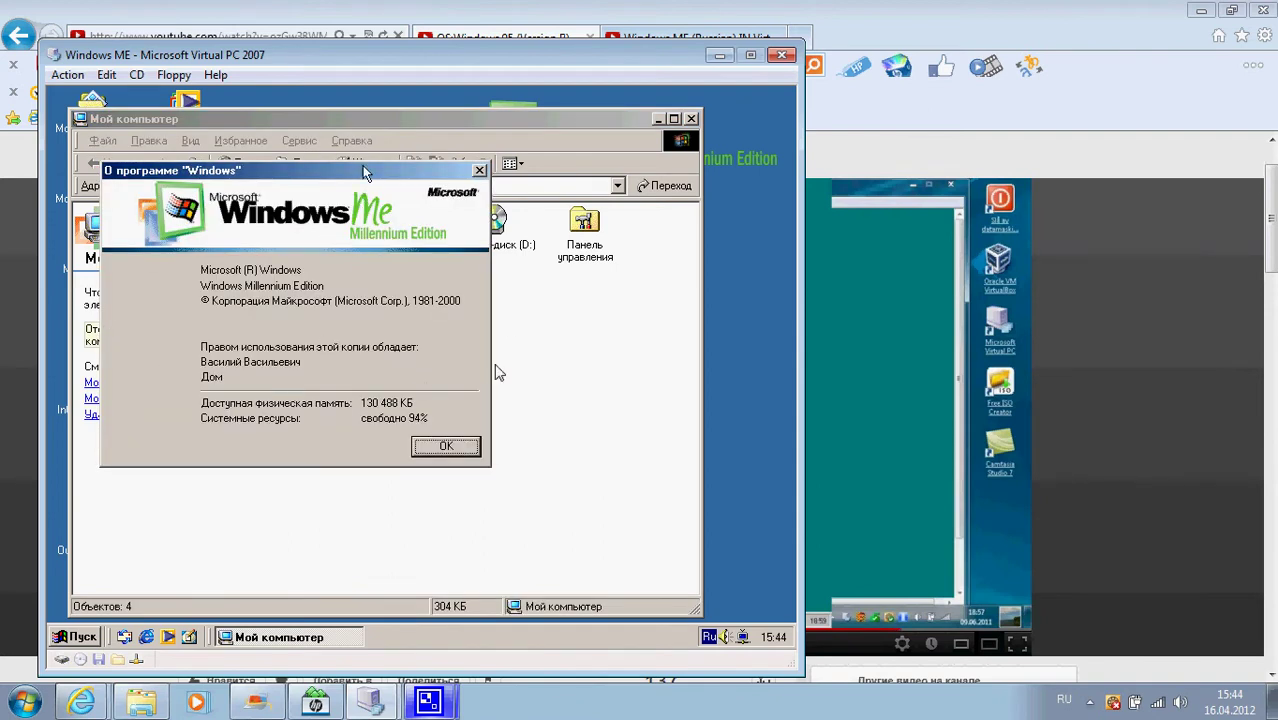
{"action": "left_click", "coordinate": [446, 446]}
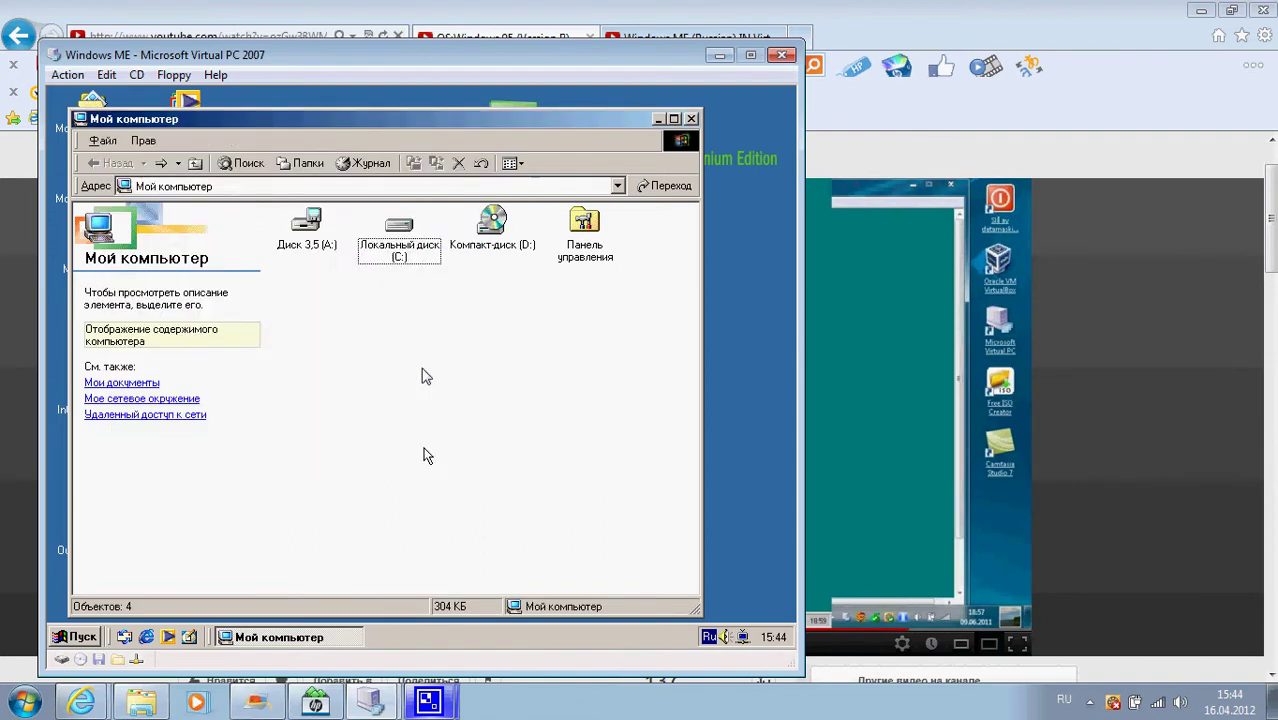
{"action": "left_click", "coordinate": [691, 118]}
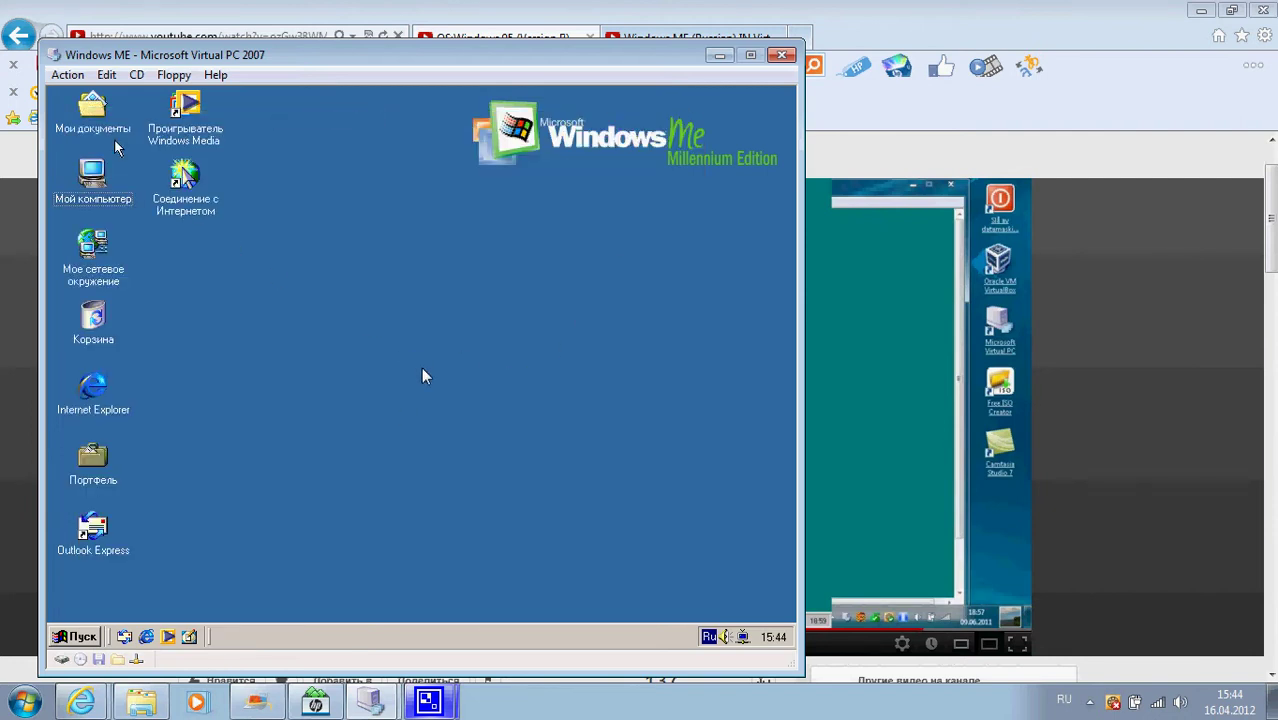
- Open Мои документы and view the contents of its Мои рисунки and Мои музыкальные записи folders
{"action": "double_click", "coordinate": [90, 128]}
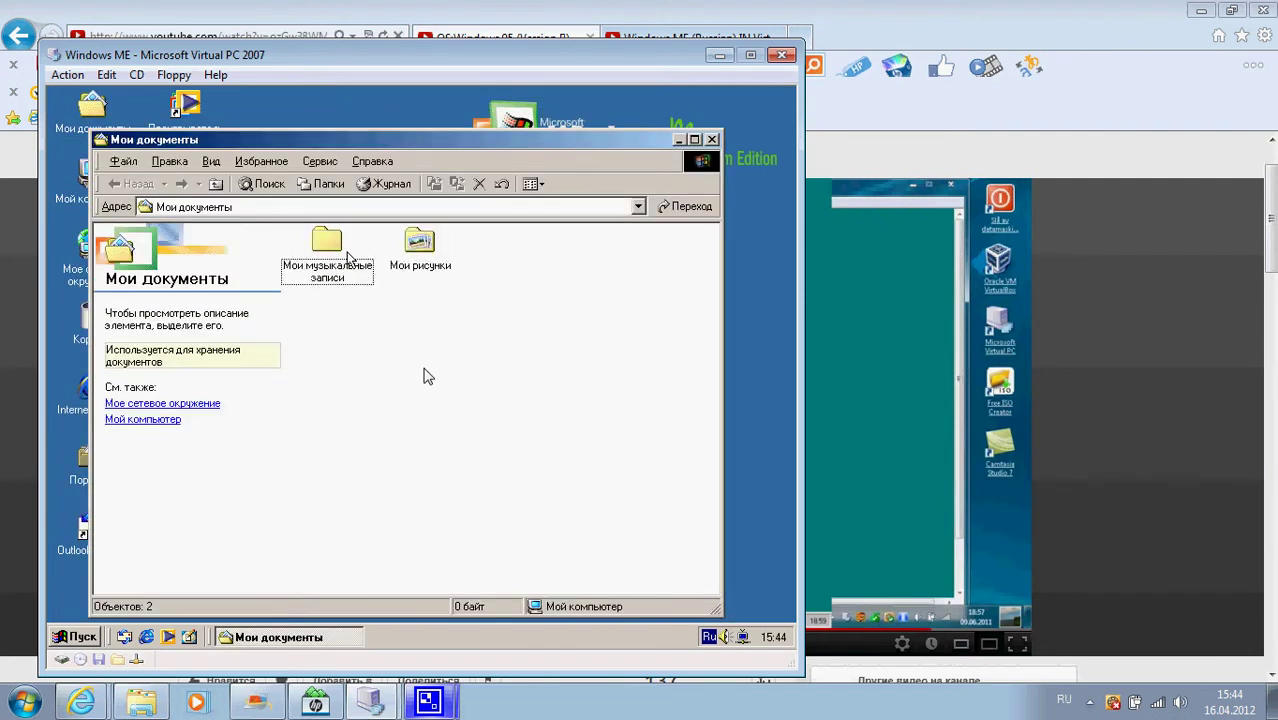
{"action": "double_click", "coordinate": [410, 248]}
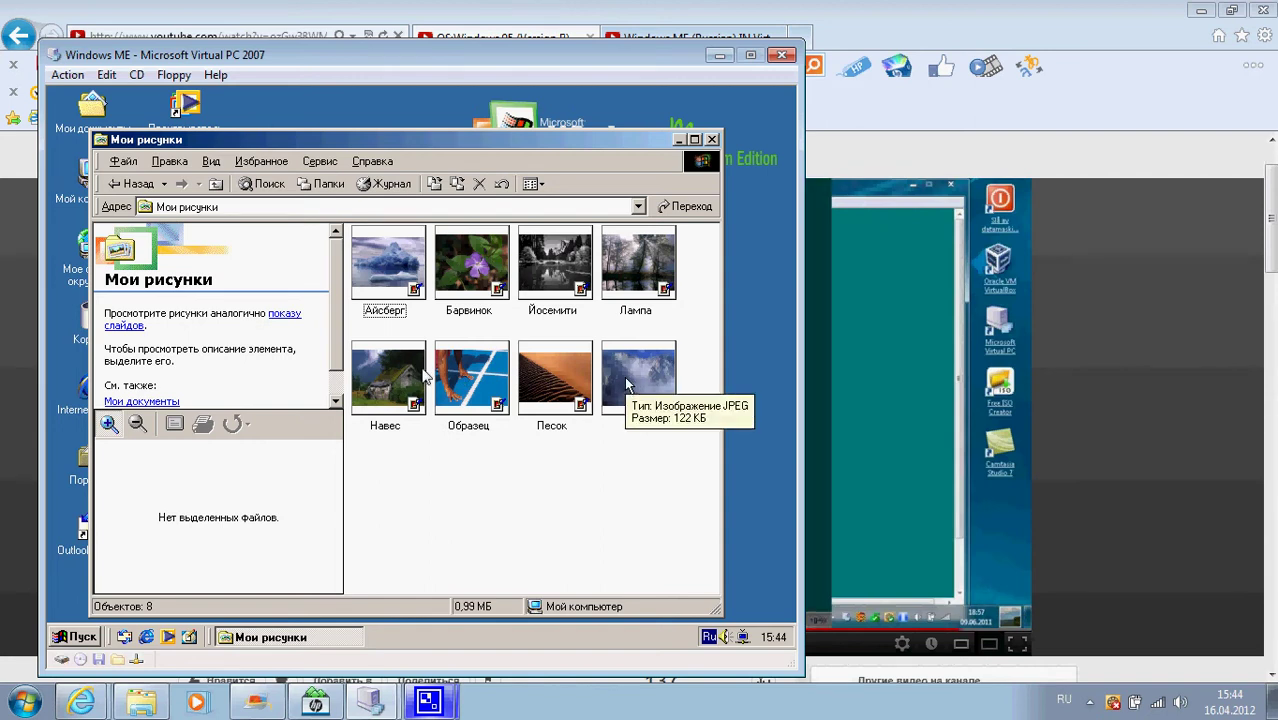
{"action": "left_click", "coordinate": [131, 187]}
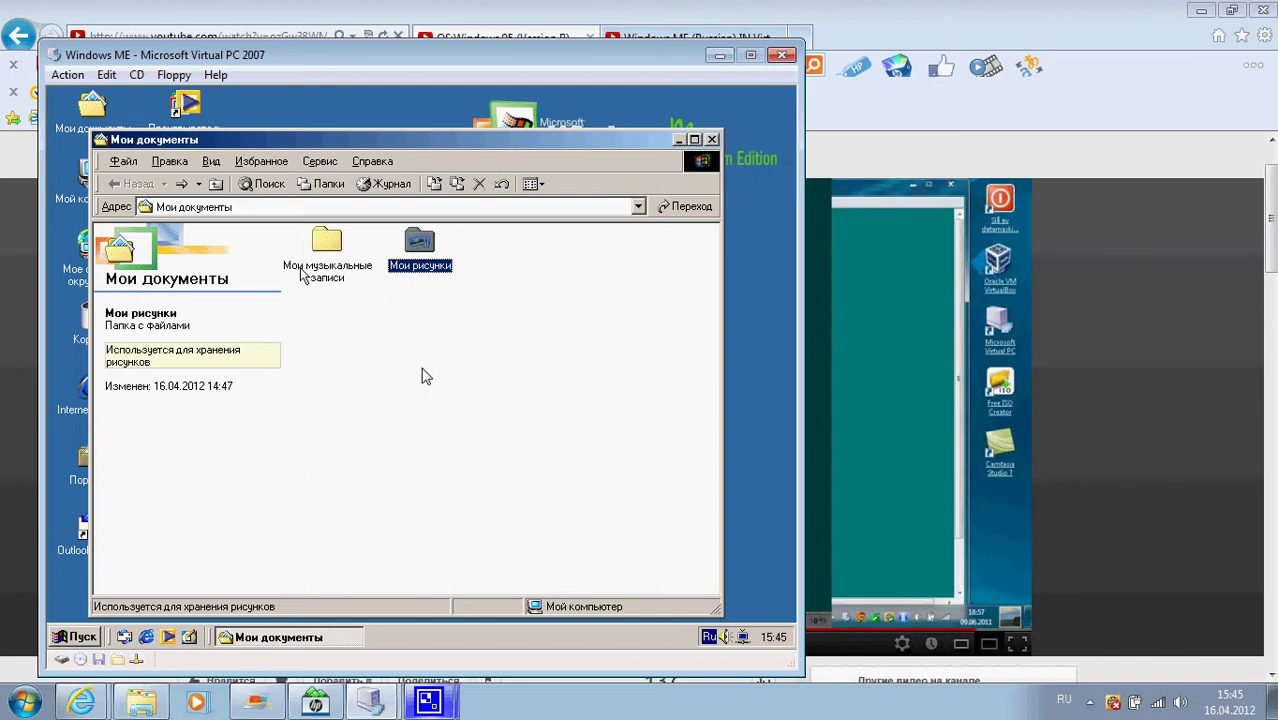
{"action": "double_click", "coordinate": [327, 250]}
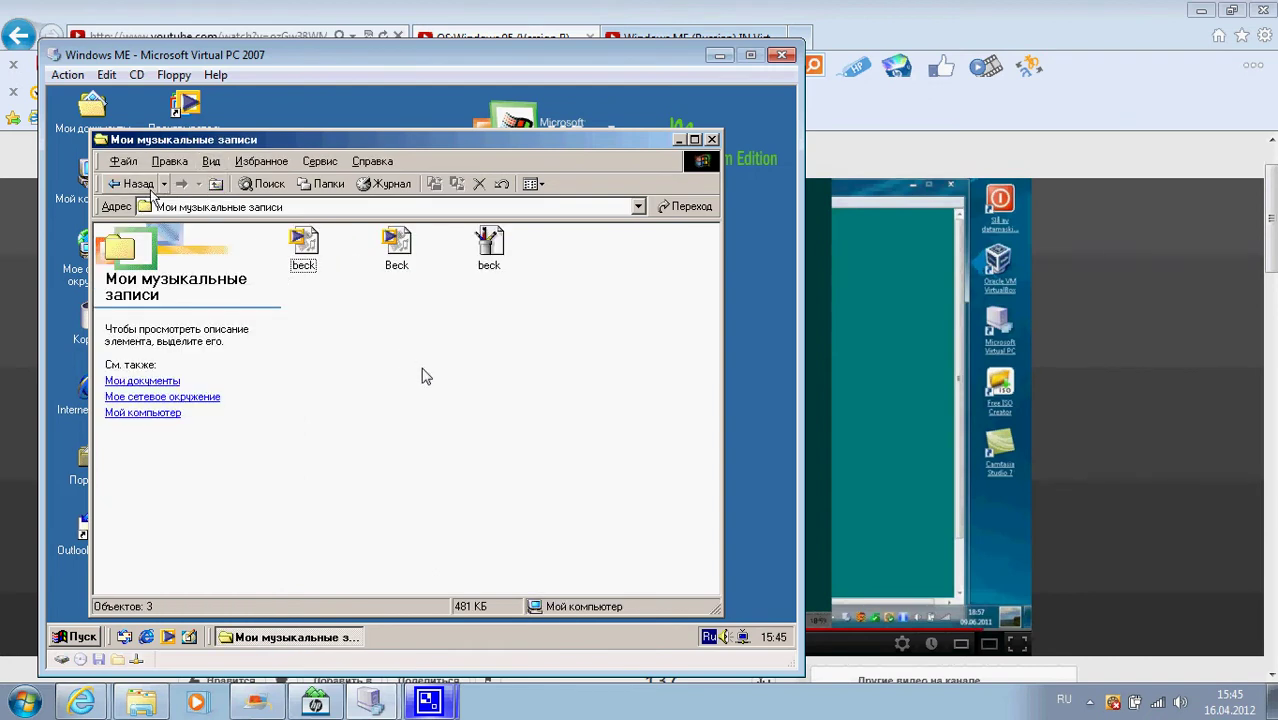
- Return from Мои музыкальные записи to Мои документы and close the folder window
{"action": "left_click", "coordinate": [133, 185]}
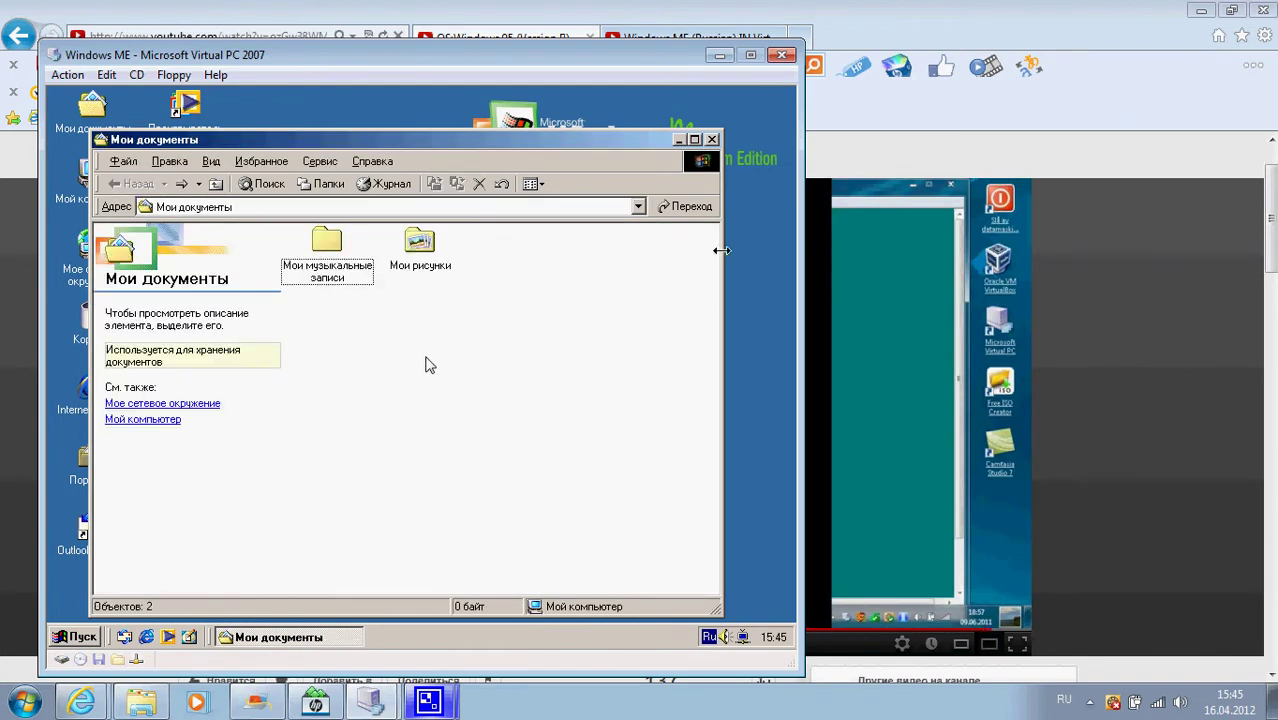
{"action": "left_click", "coordinate": [711, 139]}
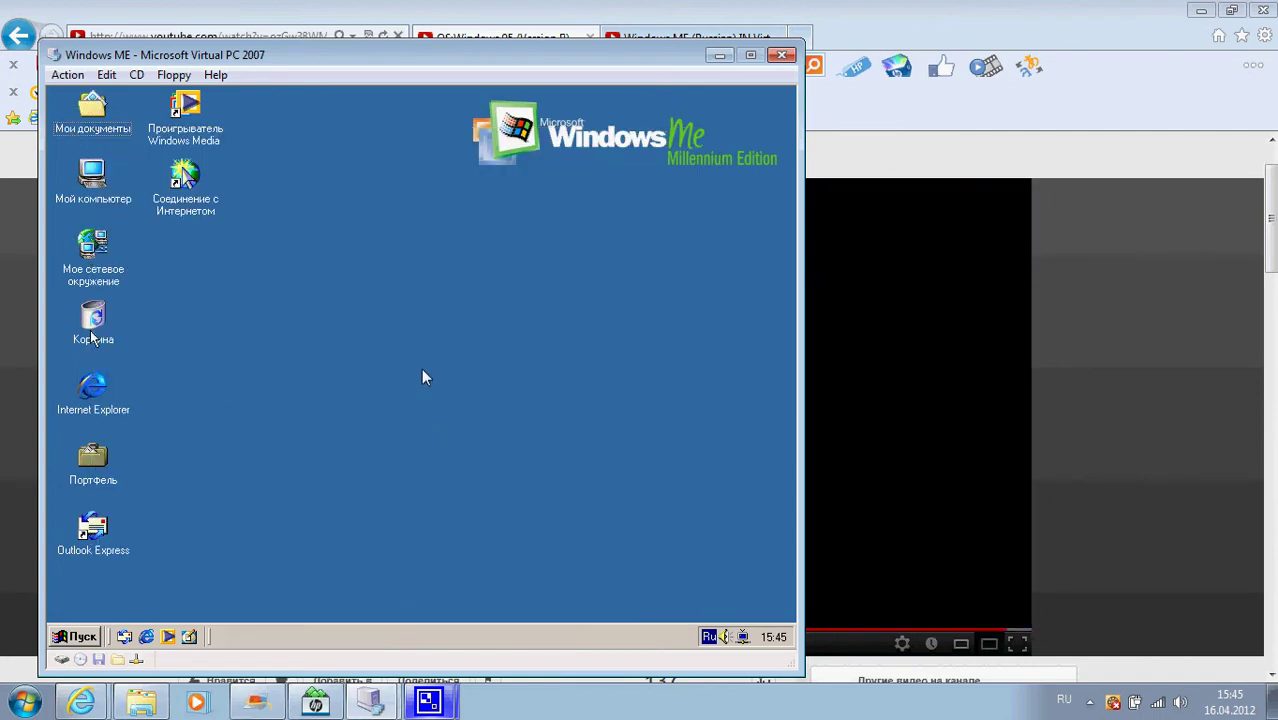
- Launch Internet Explorer and complete its connection wizard with manual setup through the local network and no mail account
{"action": "double_click", "coordinate": [92, 388]}
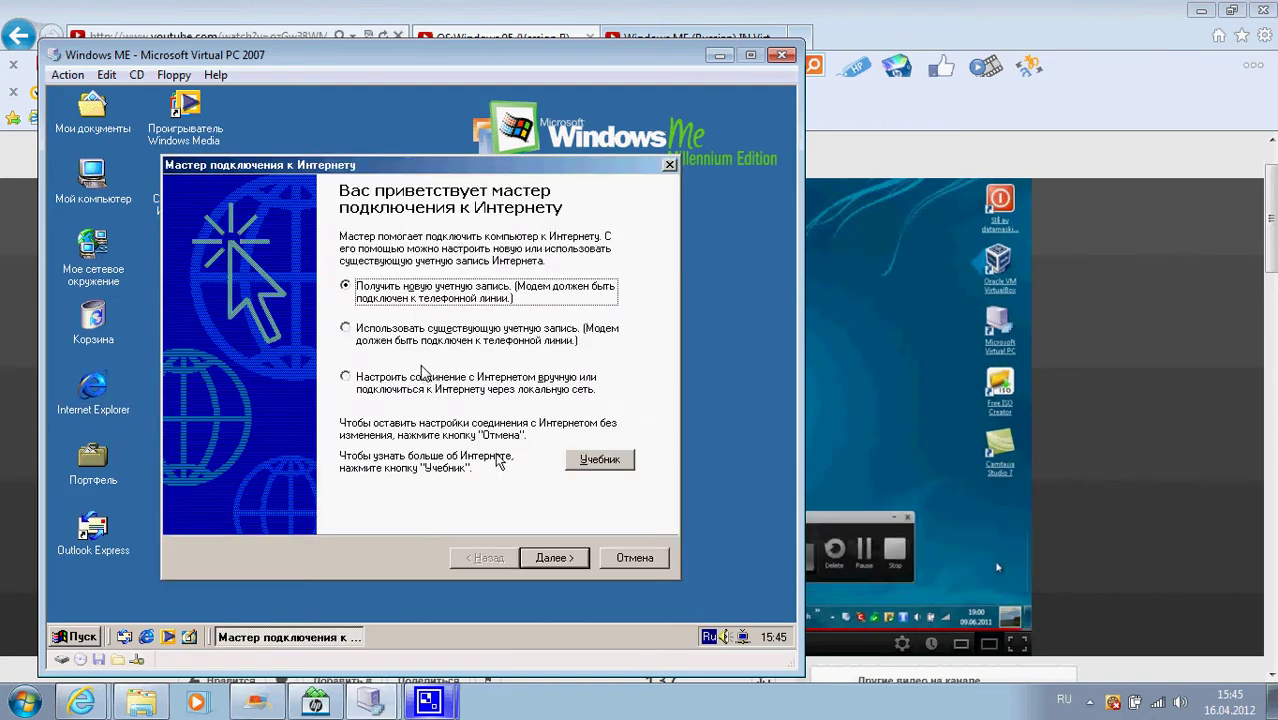
{"action": "left_click", "coordinate": [424, 376]}
{"action": "left_click", "coordinate": [558, 557]}
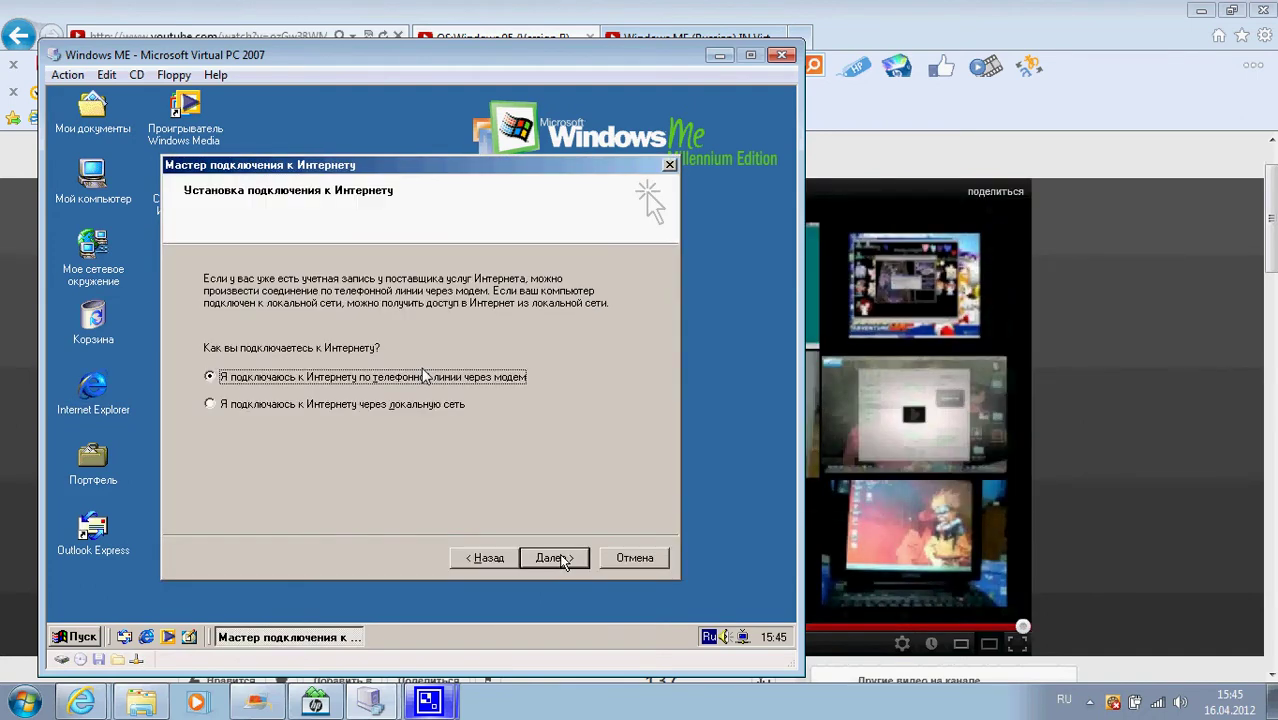
{"action": "left_click", "coordinate": [441, 405]}
{"action": "left_click", "coordinate": [584, 557]}
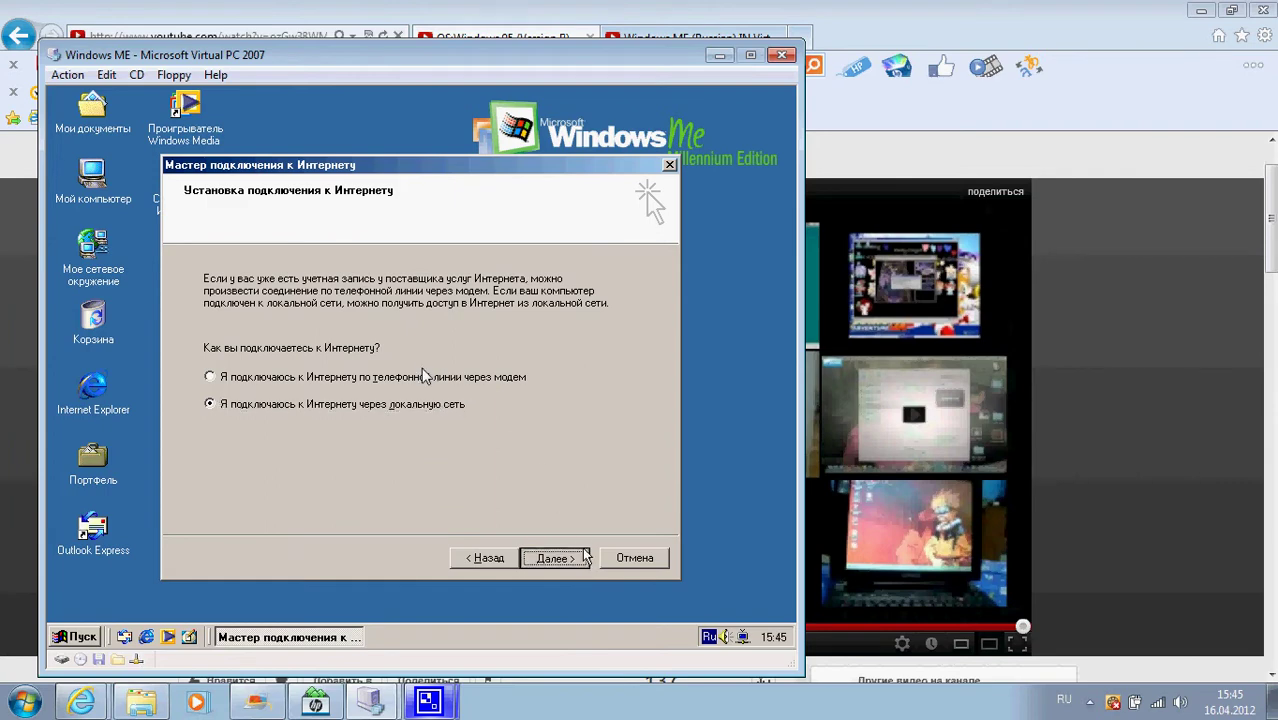
{"action": "left_click", "coordinate": [556, 557]}
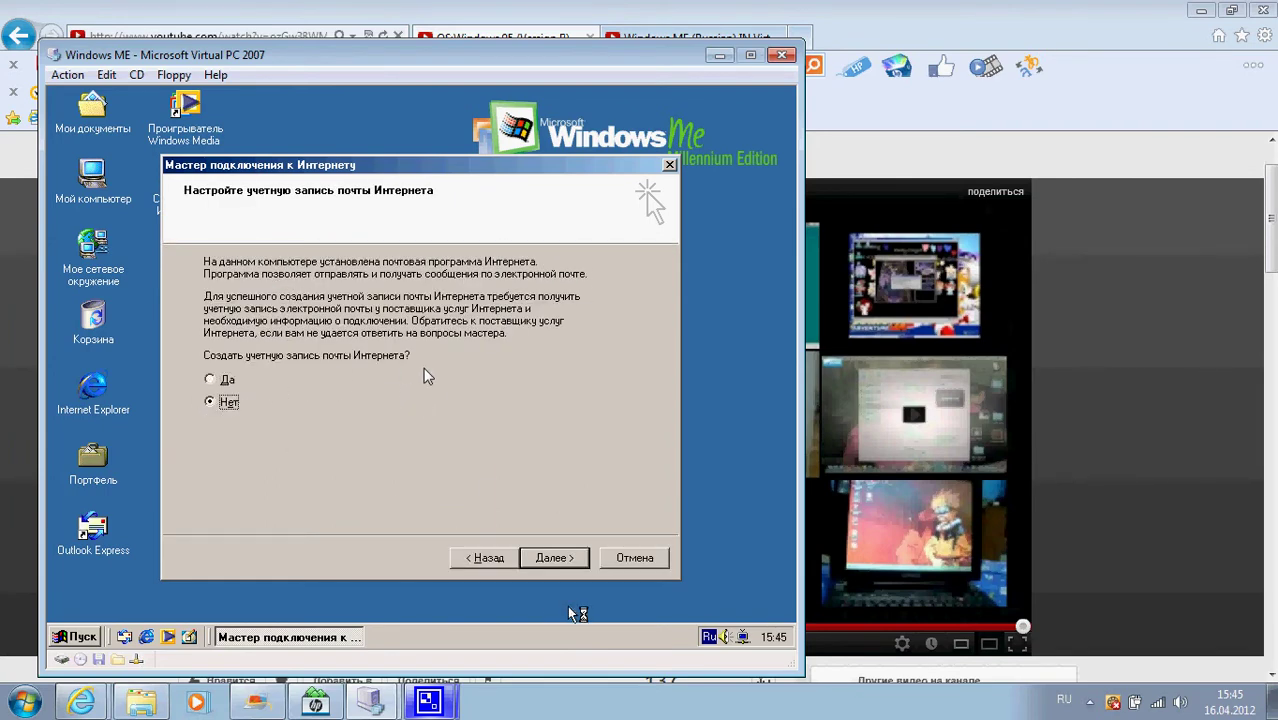
{"action": "left_click", "coordinate": [546, 551]}
{"action": "left_click", "coordinate": [546, 551]}
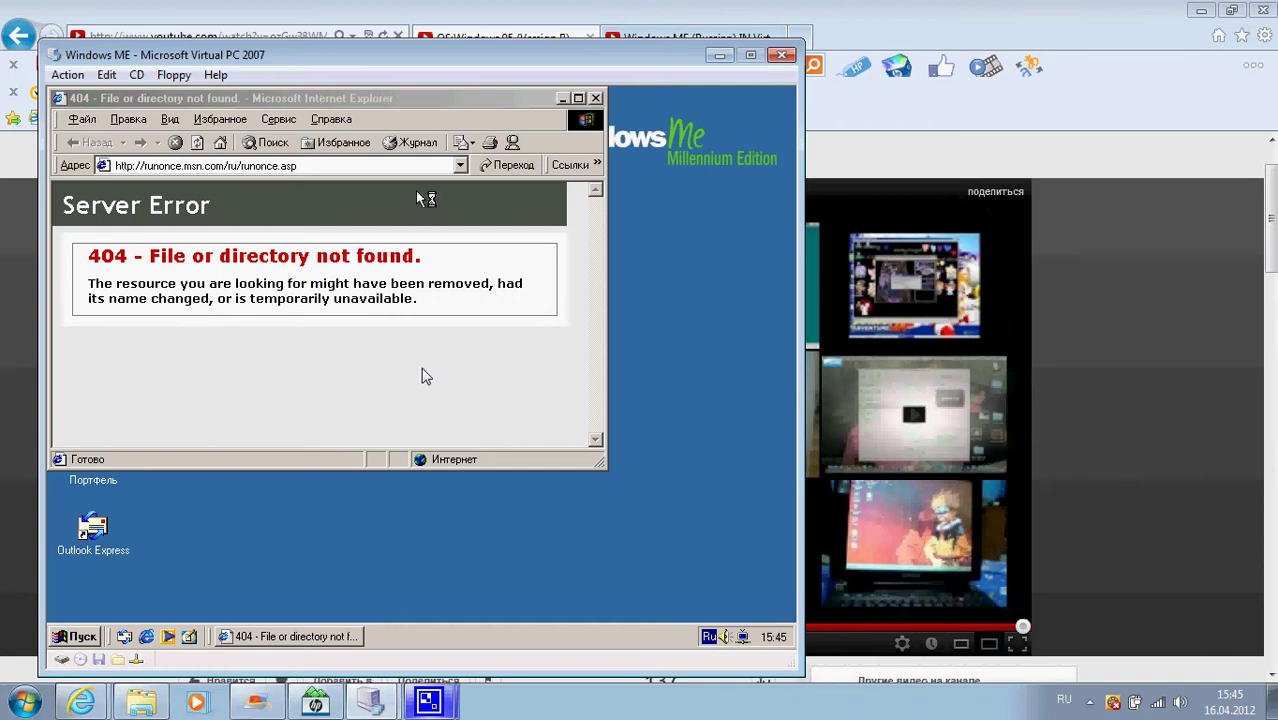
{"action": "left_click", "coordinate": [410, 166]}
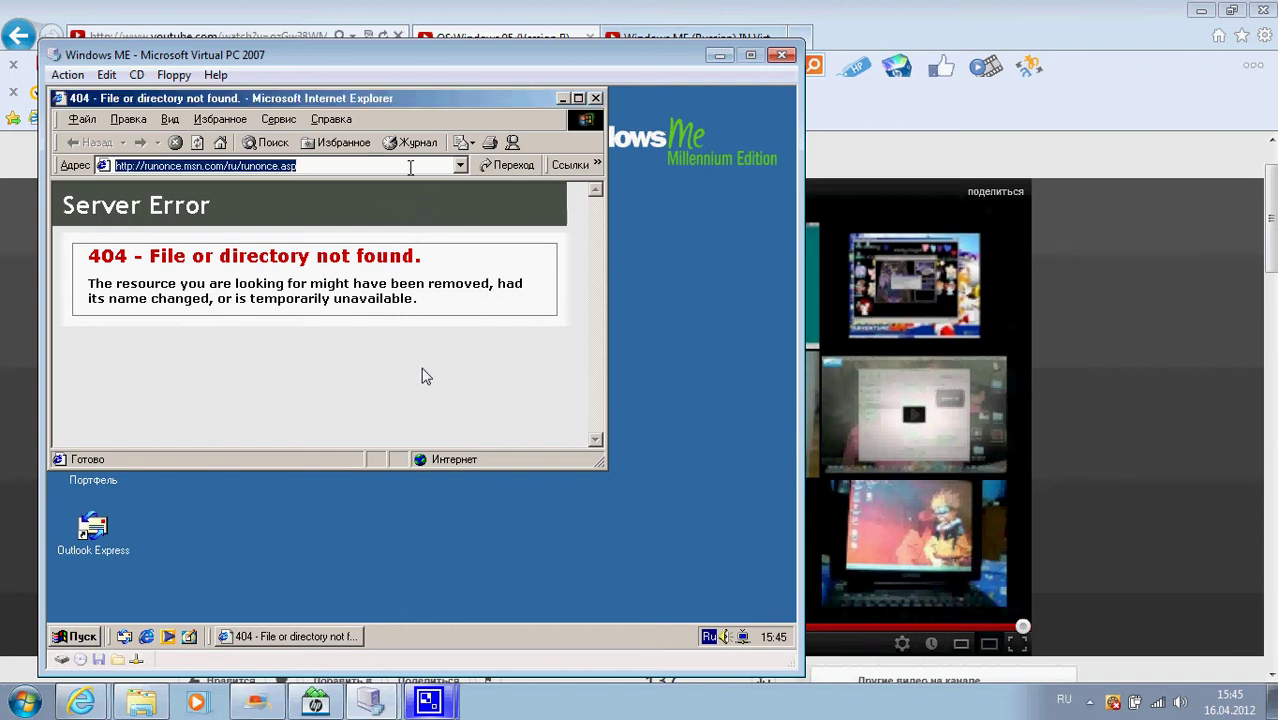
{"action": "key", "text": "alt+shift"}
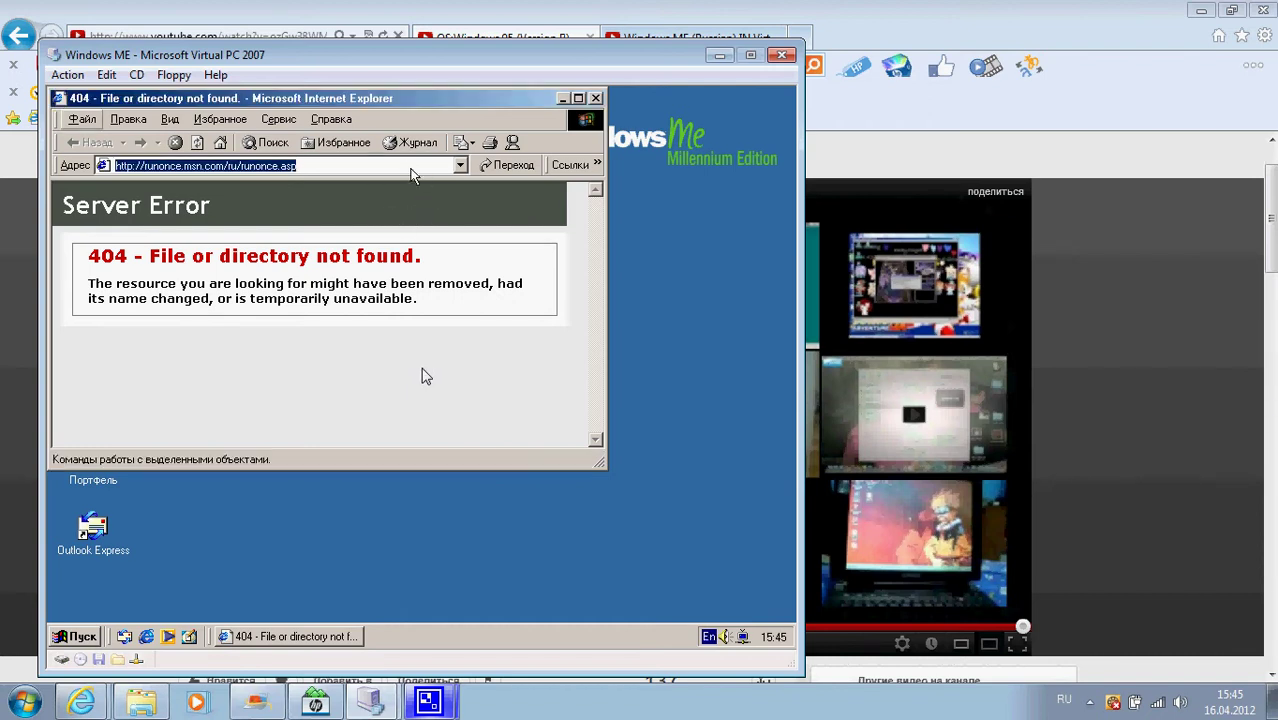
{"action": "type", "text": "www.google.com"}
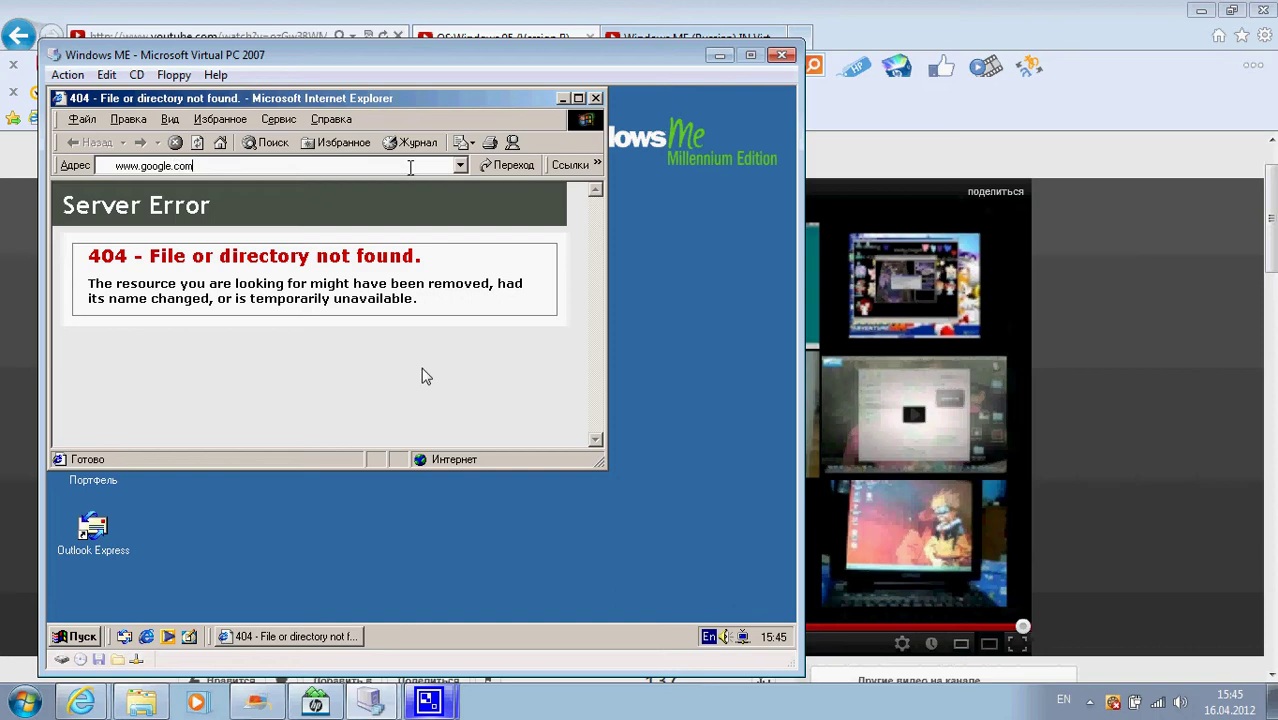
{"action": "key", "text": "Return"}
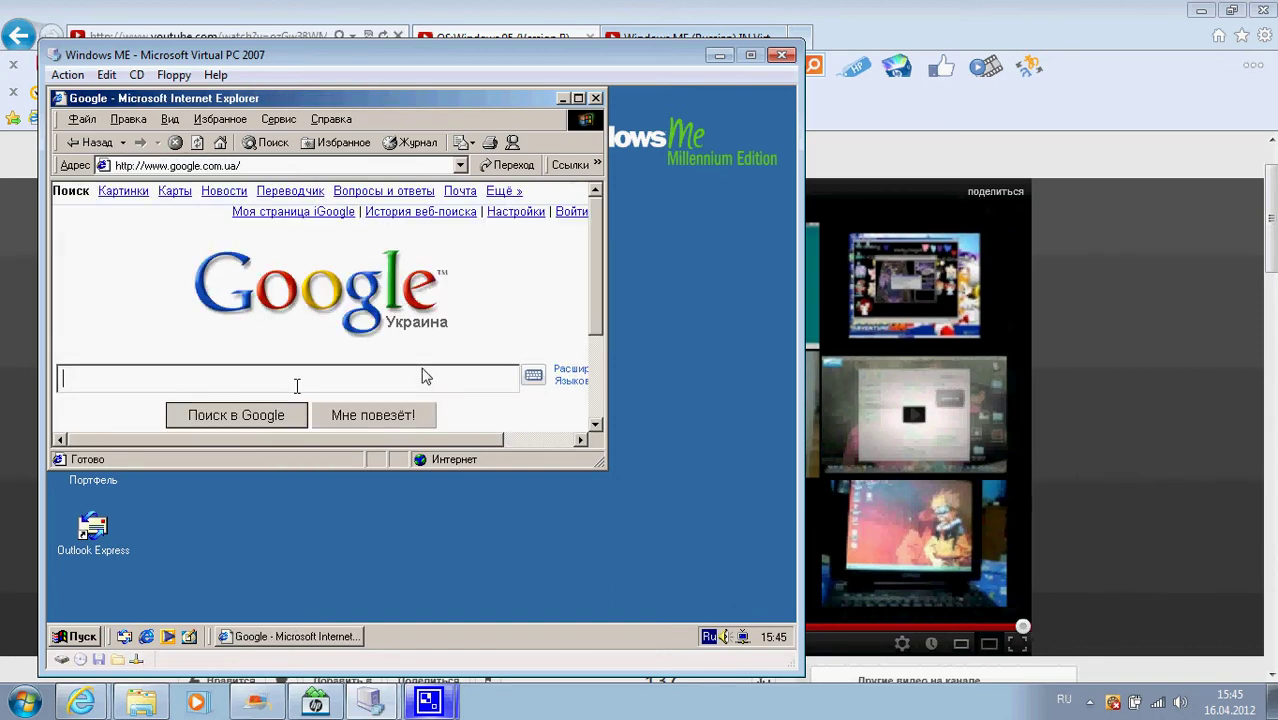
- Search Google for "киев борщаговка" and show the same query in Карты
{"action": "type", "text": "киев "}
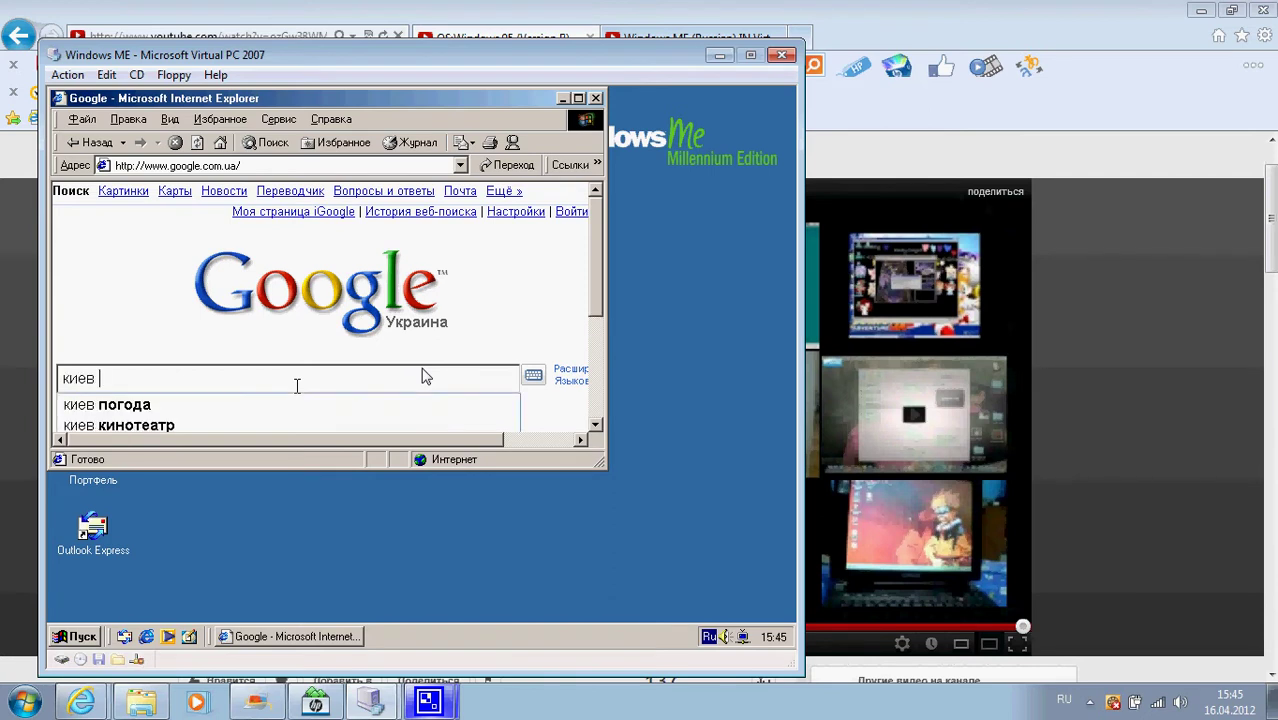
{"action": "type", "text": "борщ"}
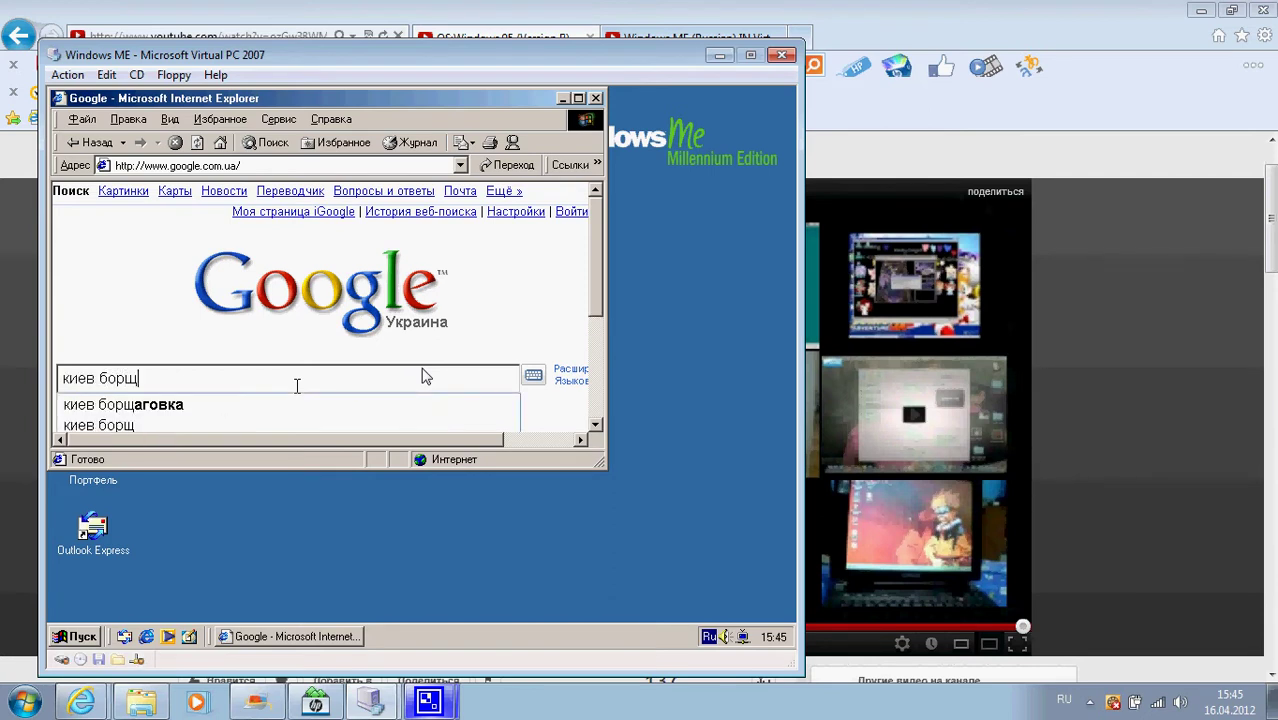
{"action": "type", "text": "аго"}
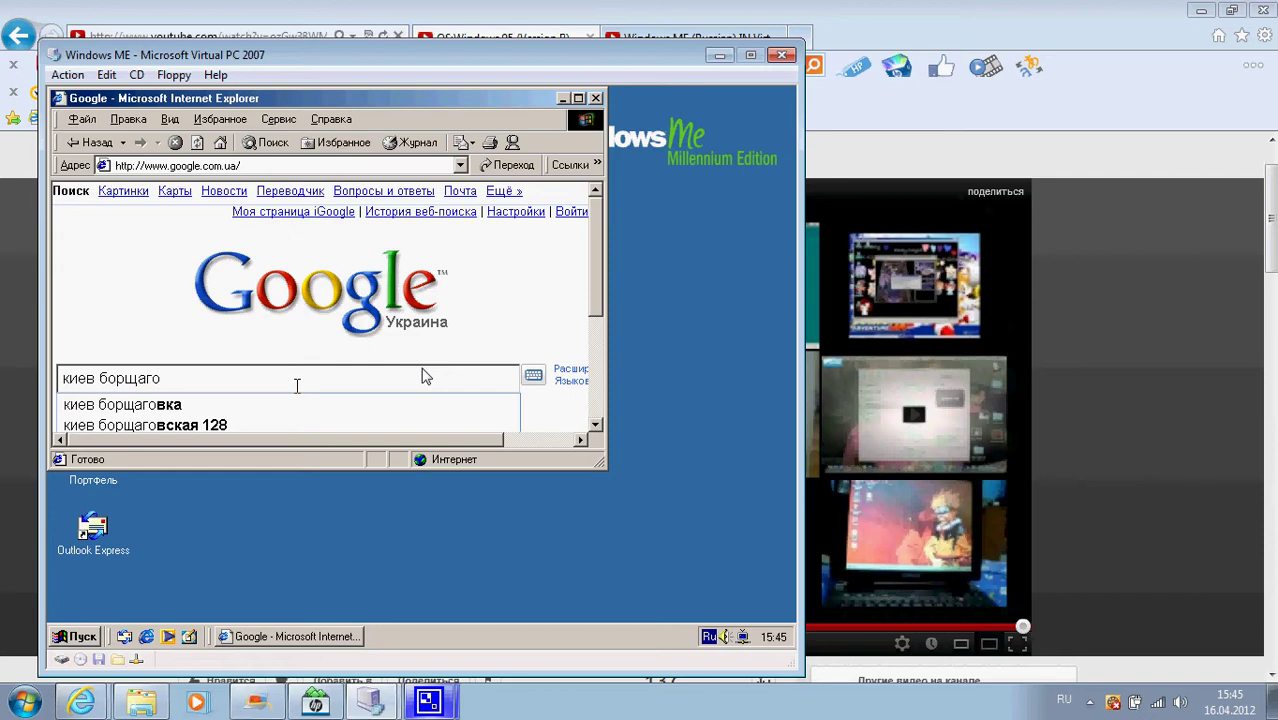
{"action": "type", "text": "вка\\"}
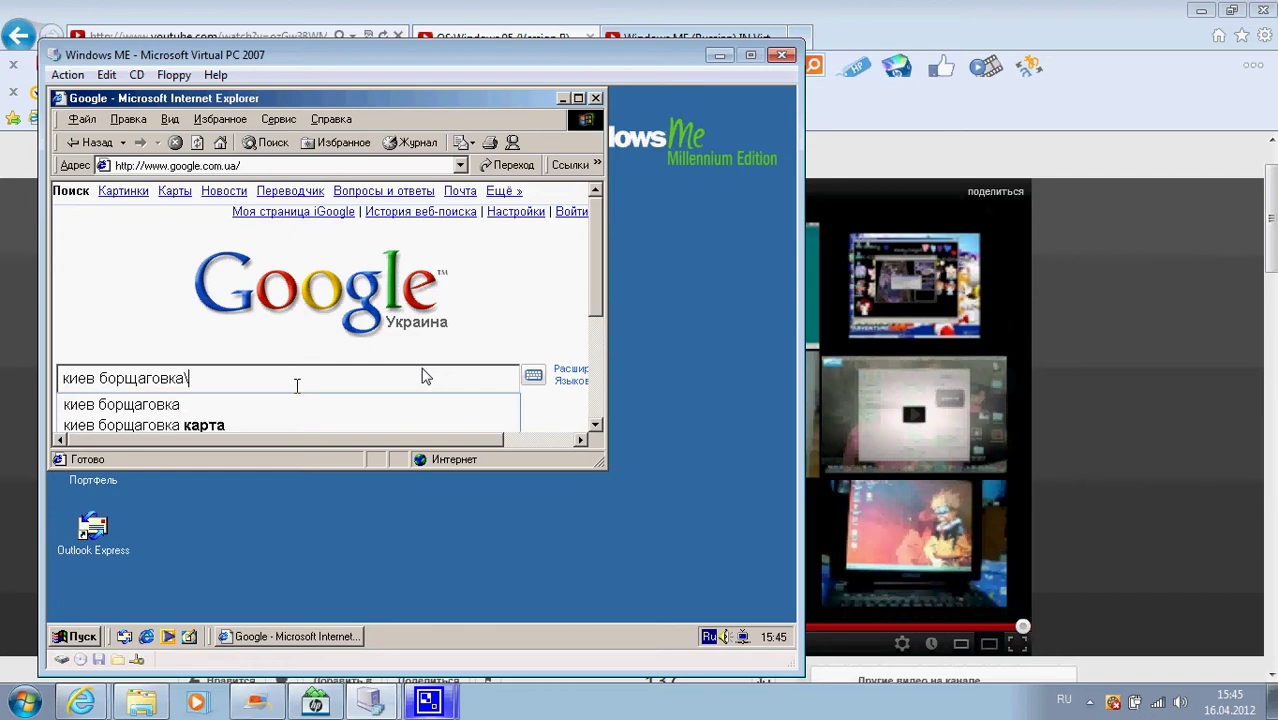
{"action": "key", "text": "BackSpace"}
{"action": "key", "text": "Return"}
{"action": "key", "text": "Return"}
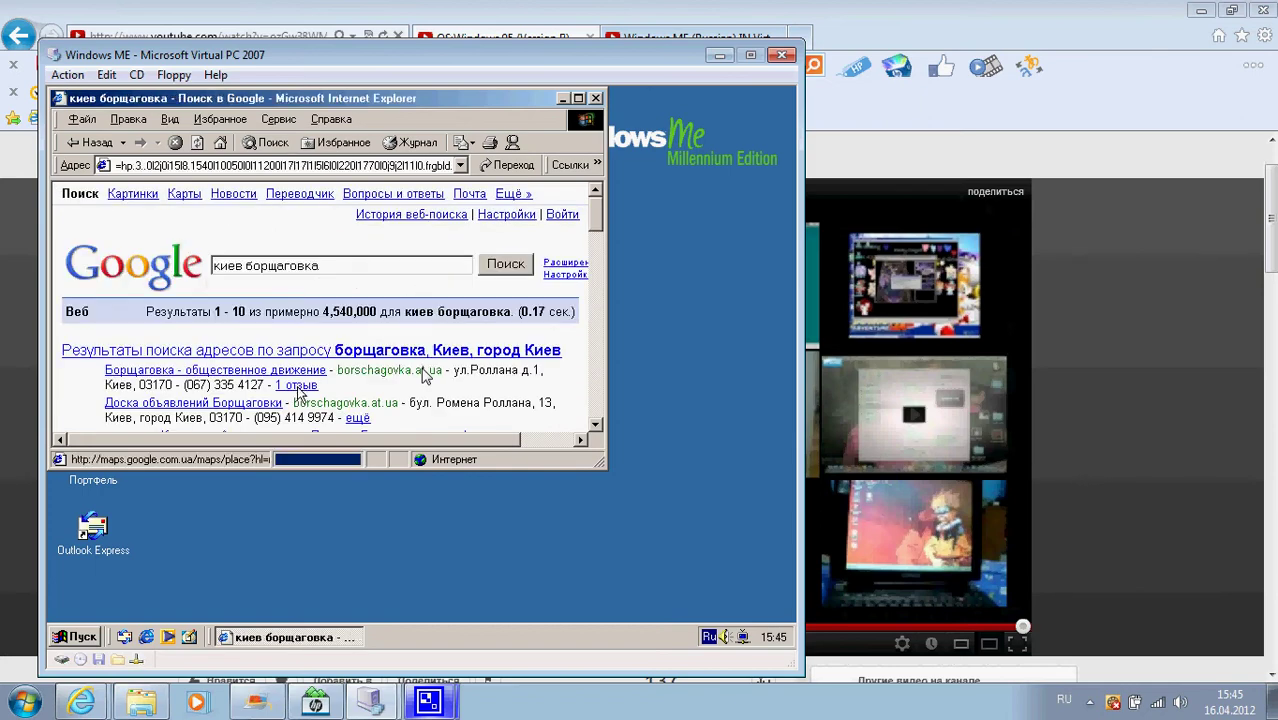
{"action": "left_click", "coordinate": [184, 194]}
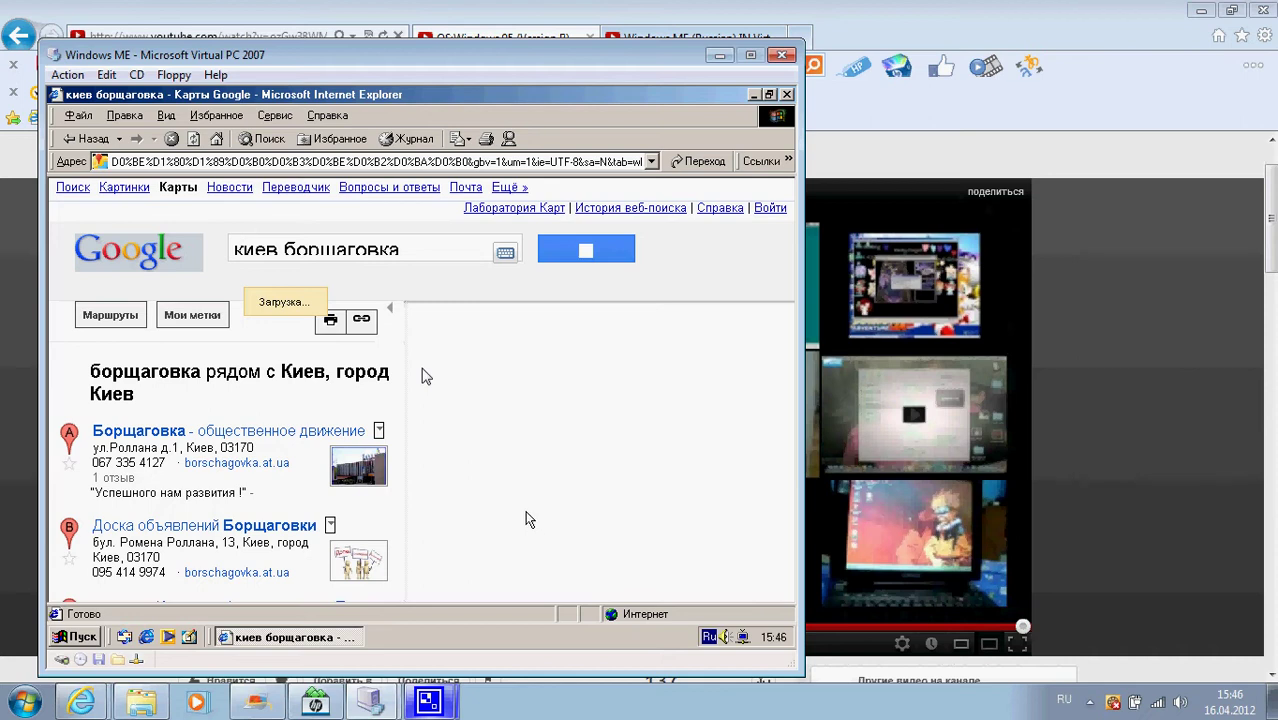
- View the Internet Explorer version information and close the dialog
{"action": "left_click", "coordinate": [328, 117]}
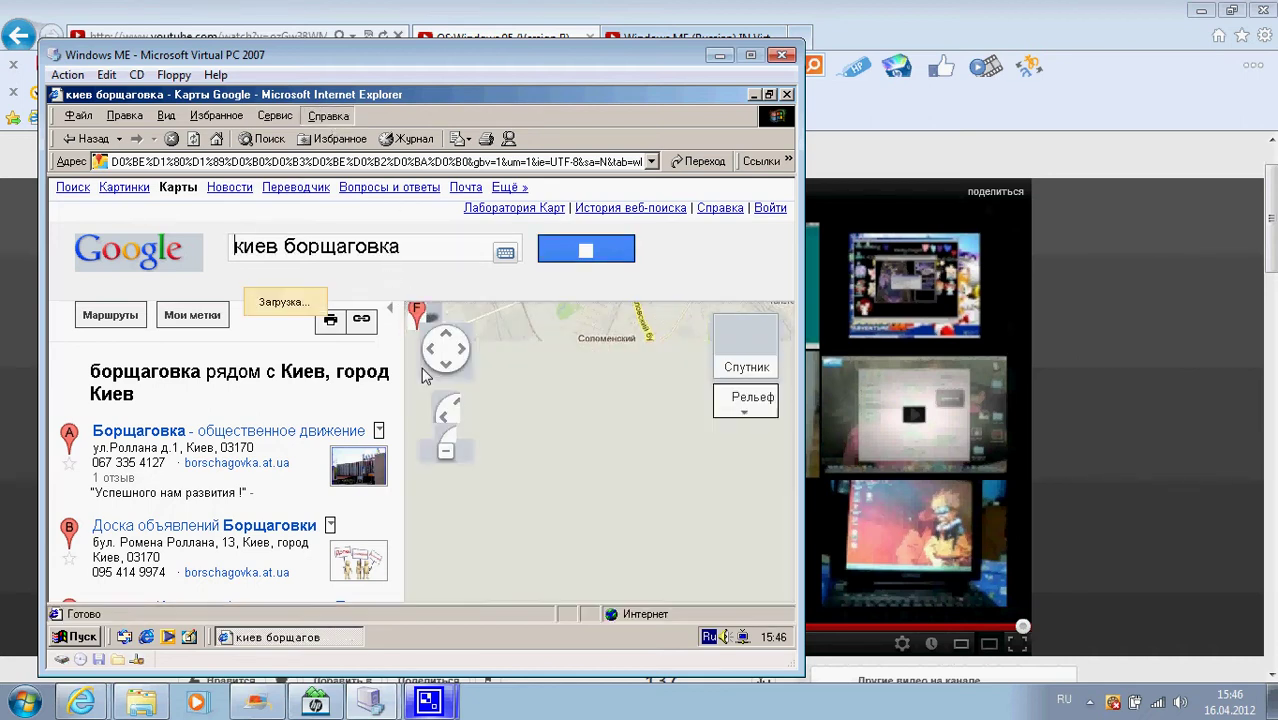
{"action": "left_click", "coordinate": [428, 241]}
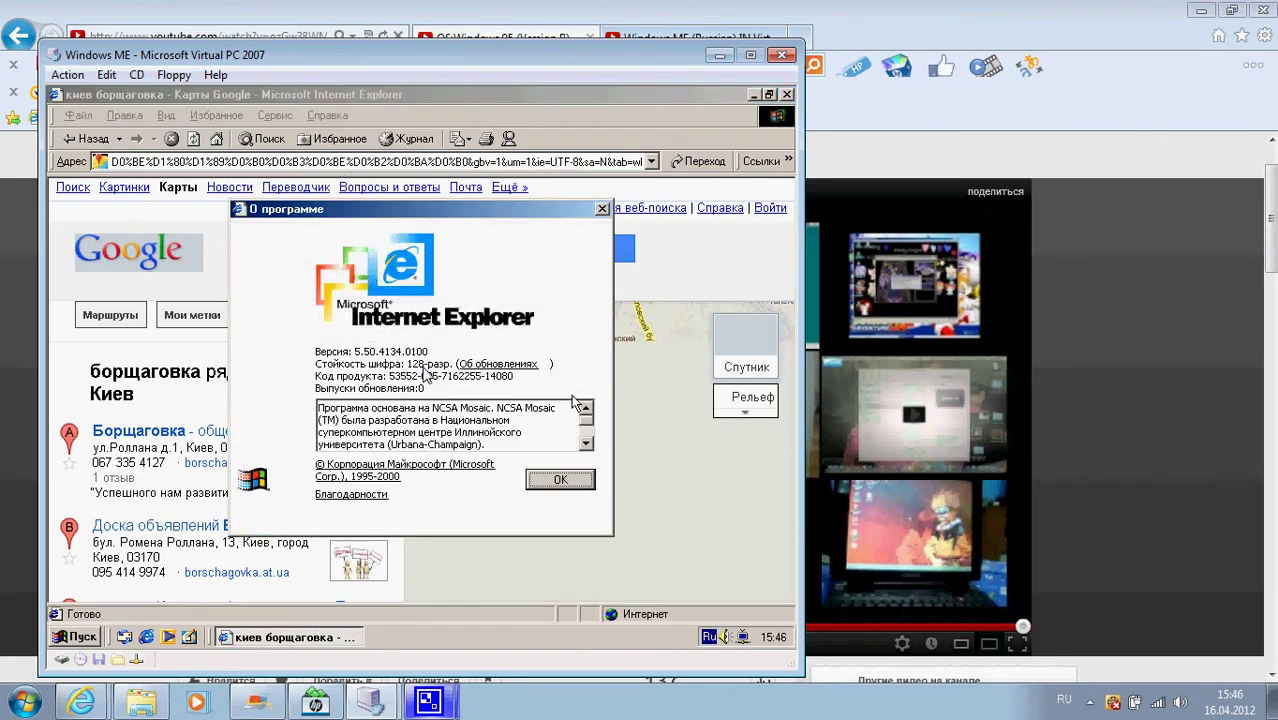
{"action": "mouse_move", "coordinate": [590, 424]}
{"action": "left_mouse_down"}
{"action": "mouse_move", "coordinate": [588, 468]}
{"action": "mouse_move", "coordinate": [587, 425]}
{"action": "left_mouse_up"}
{"action": "left_click", "coordinate": [558, 484]}
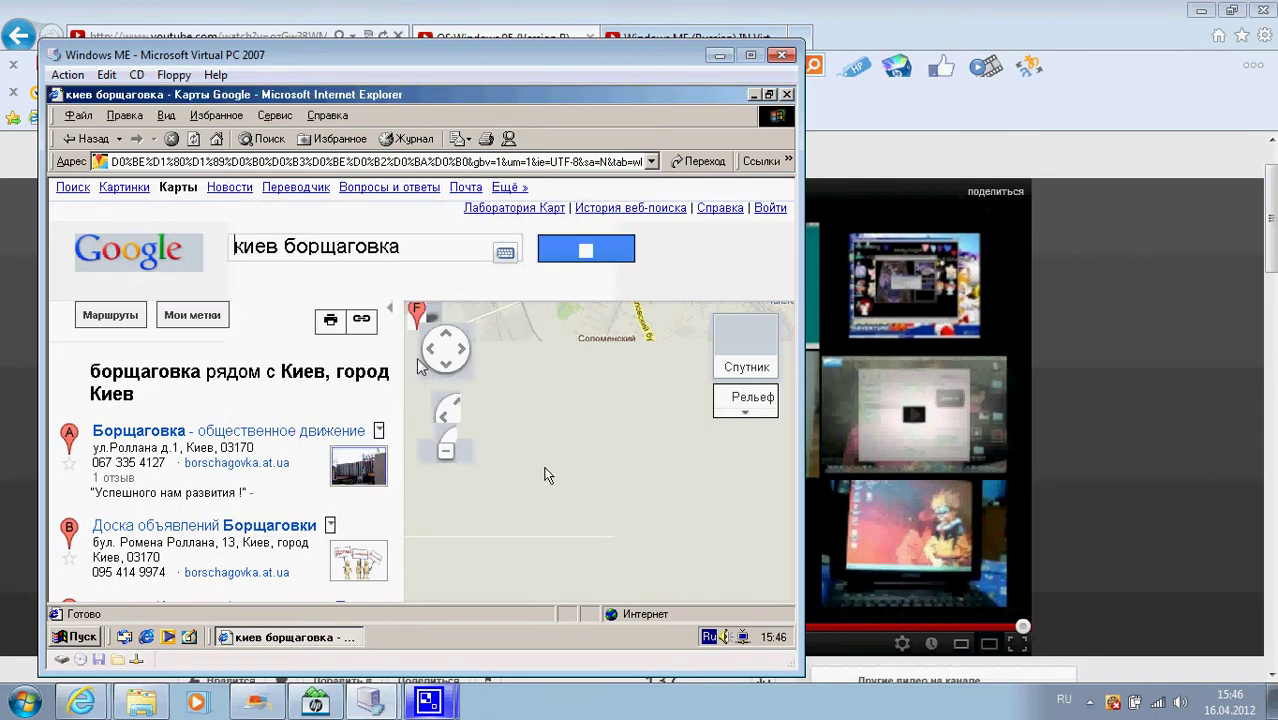
- Look over the Карты page, dismiss the Internet Explorer dialog on it, and close the browser
{"action": "scroll", "coordinate": [497, 400], "scroll_direction": "down", "scroll_amount": 2}
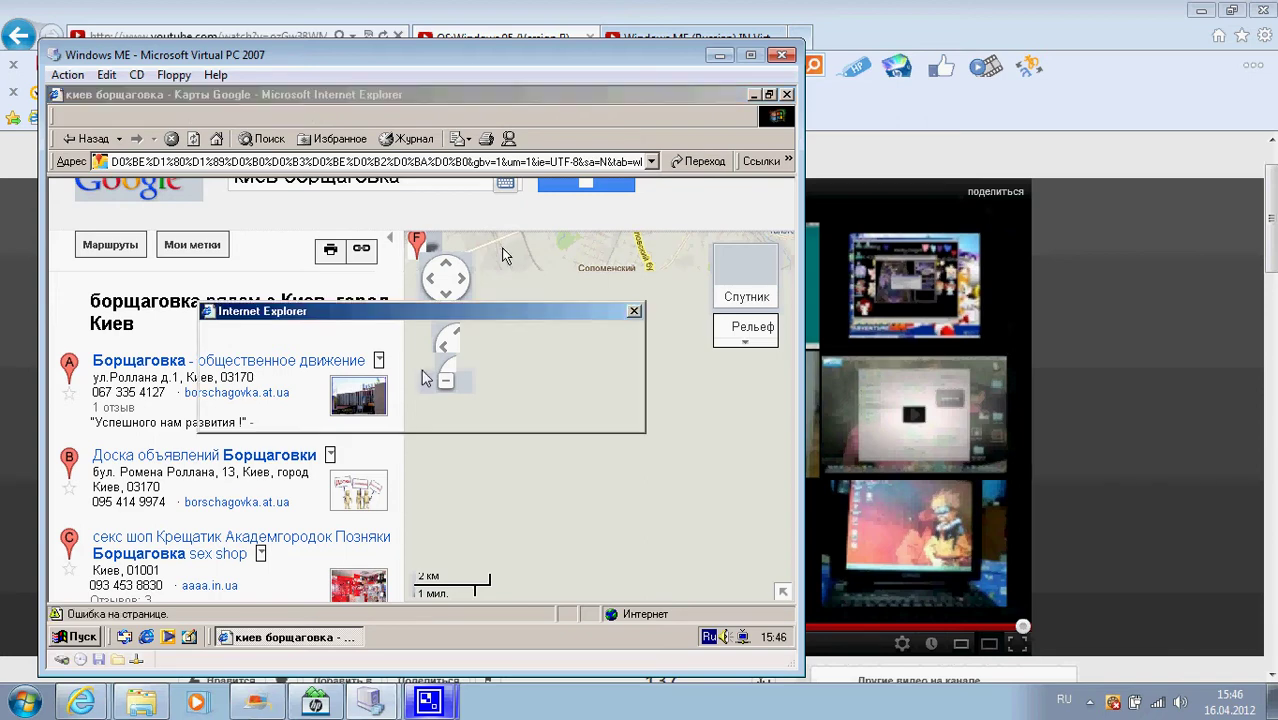
{"action": "left_click", "coordinate": [432, 412]}
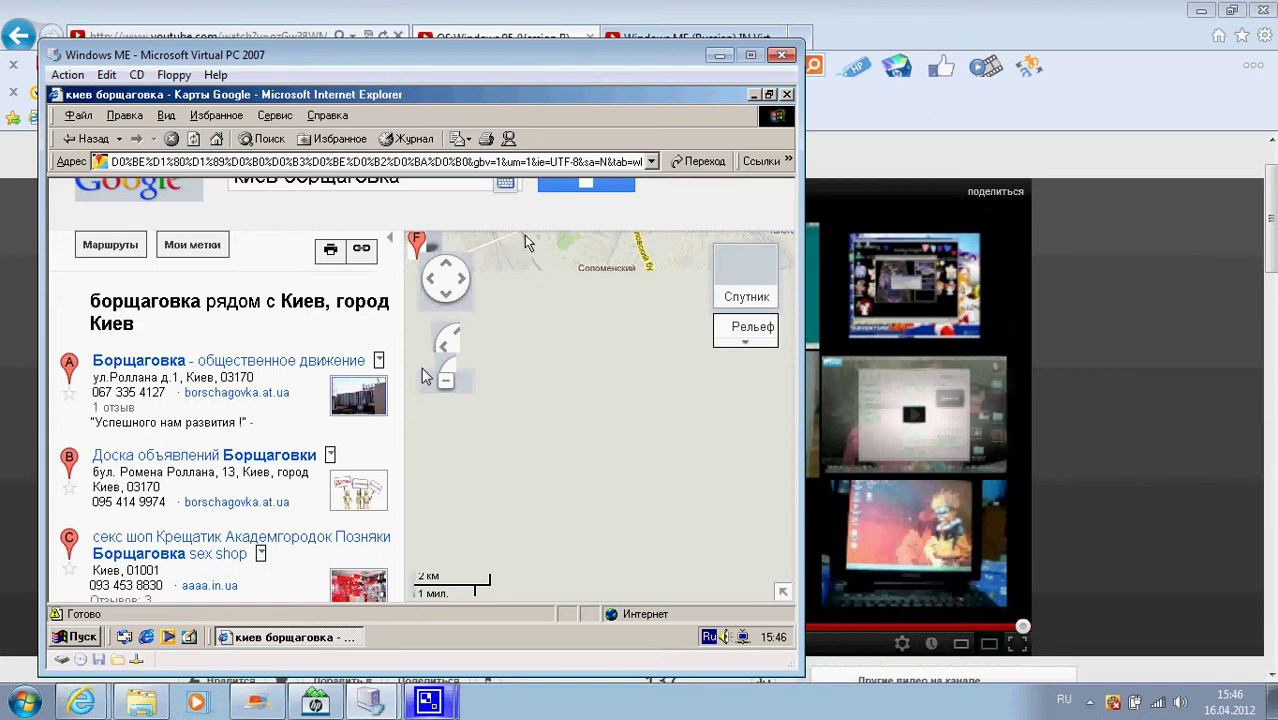
{"action": "key", "text": "alt+F4"}
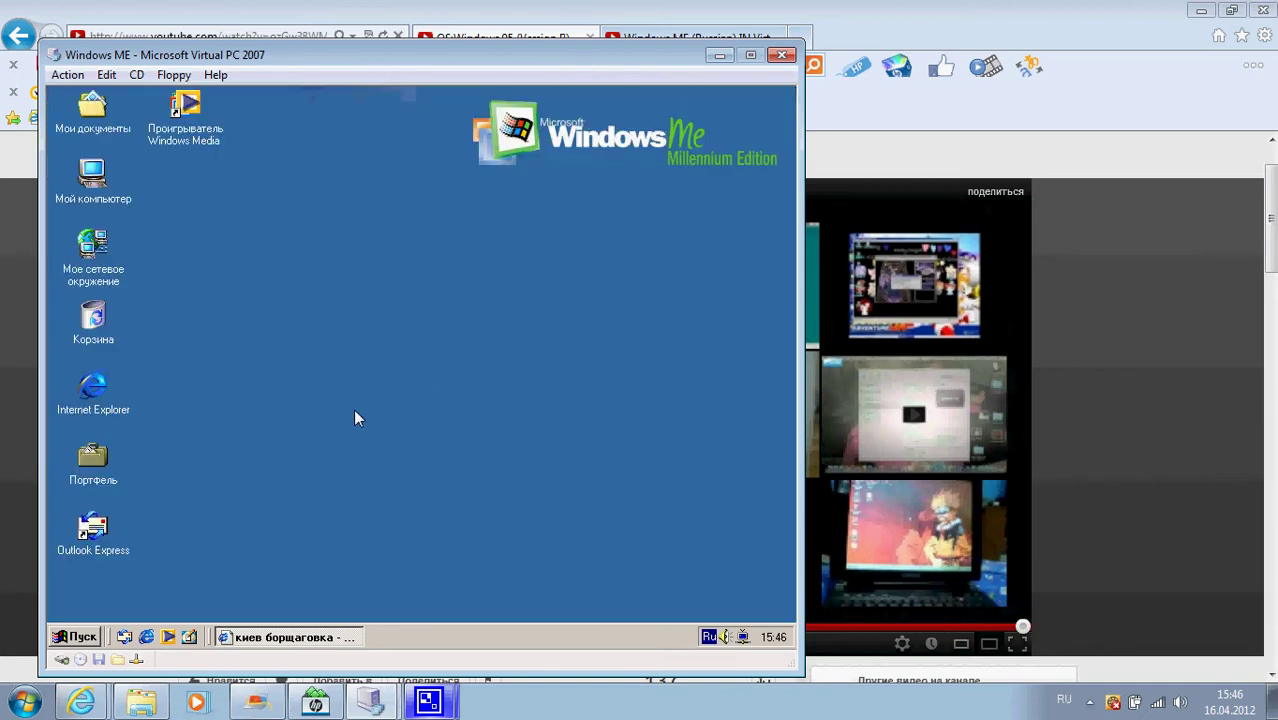
- Open Outlook Express and cancel its mail account wizard without entering a name
{"action": "left_click", "coordinate": [126, 638]}
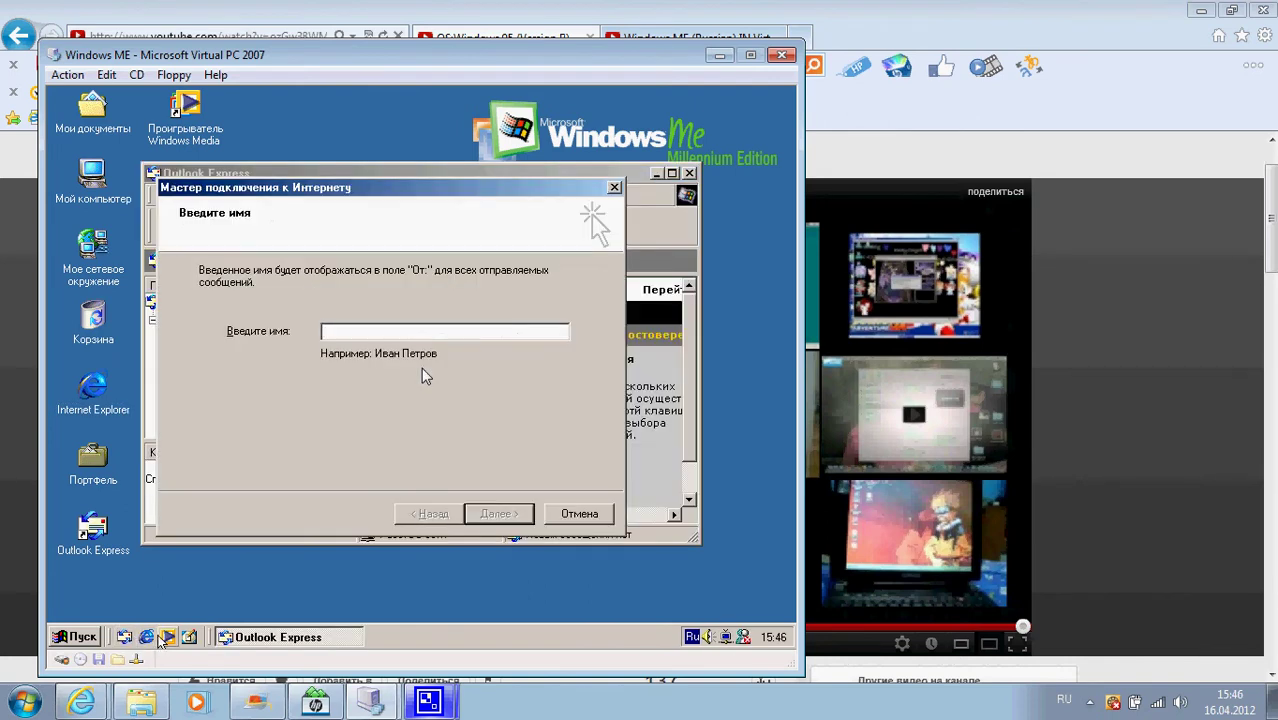
{"action": "left_click", "coordinate": [579, 513]}
{"action": "left_click", "coordinate": [390, 408]}
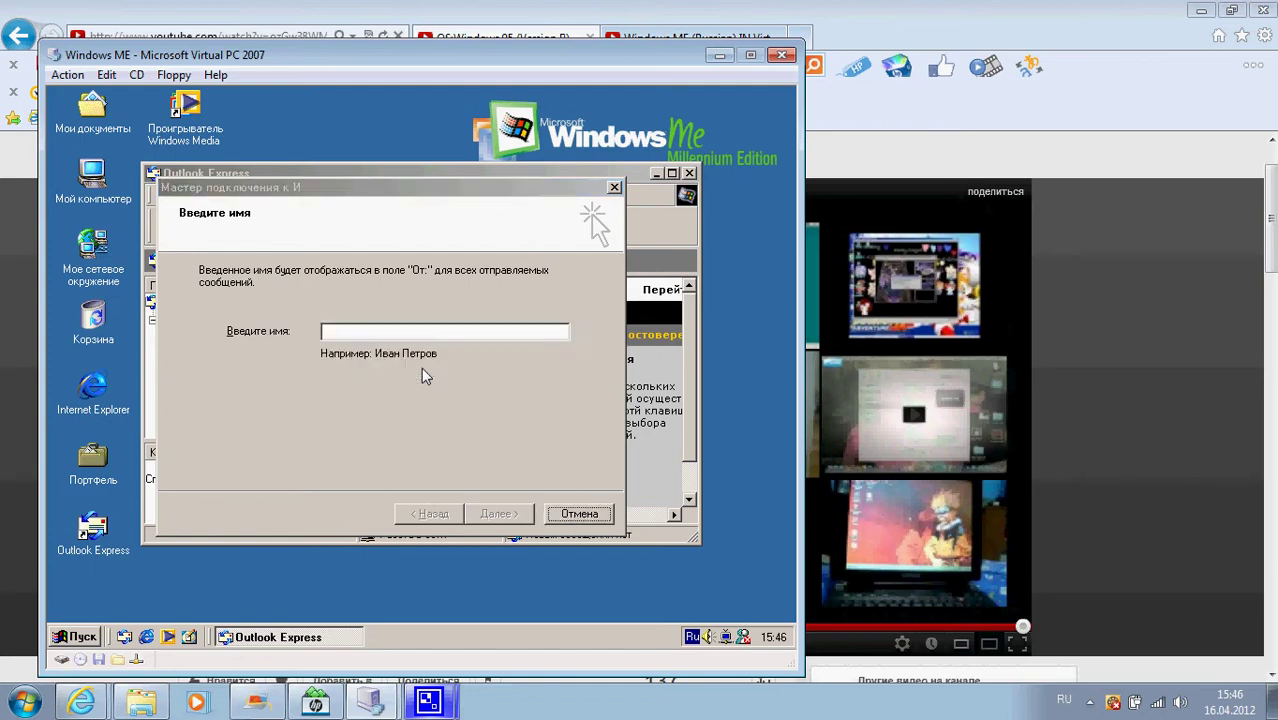
- View the Outlook Express version information and its list of component files, and close both the dialog and the program
{"action": "left_click", "coordinate": [427, 194]}
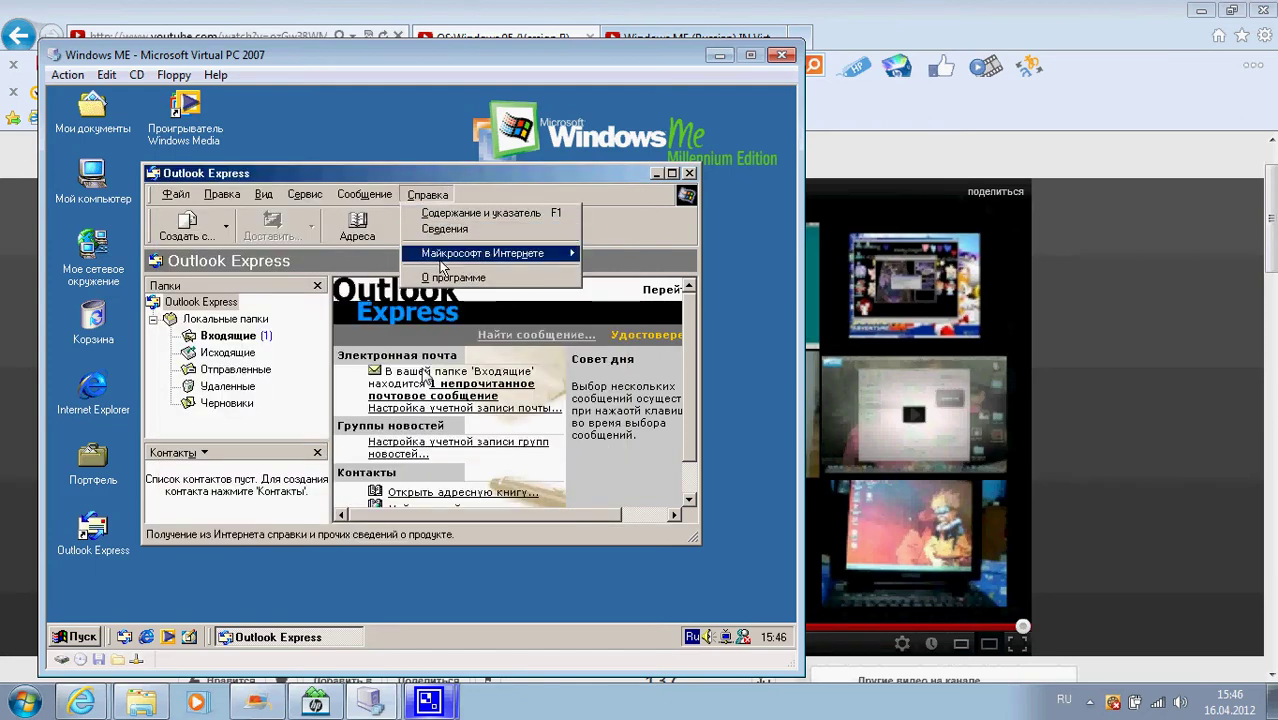
{"action": "left_click", "coordinate": [445, 279]}
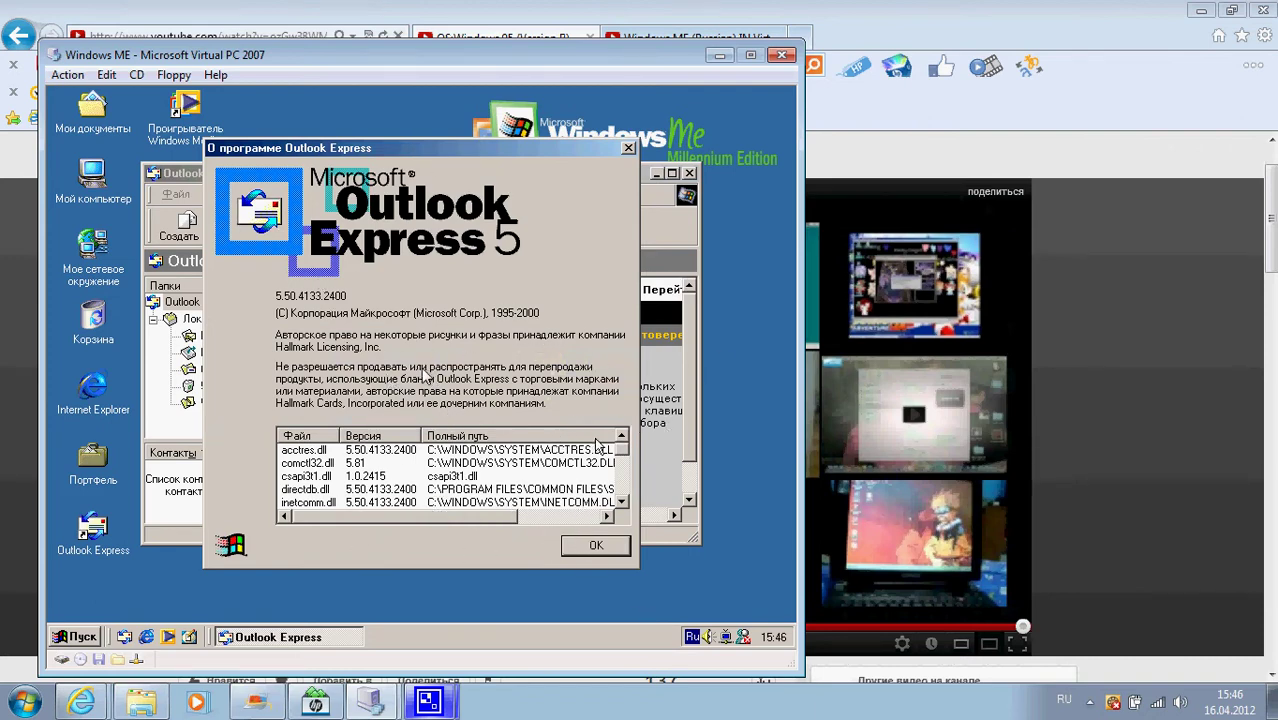
{"action": "left_click", "coordinate": [622, 502]}
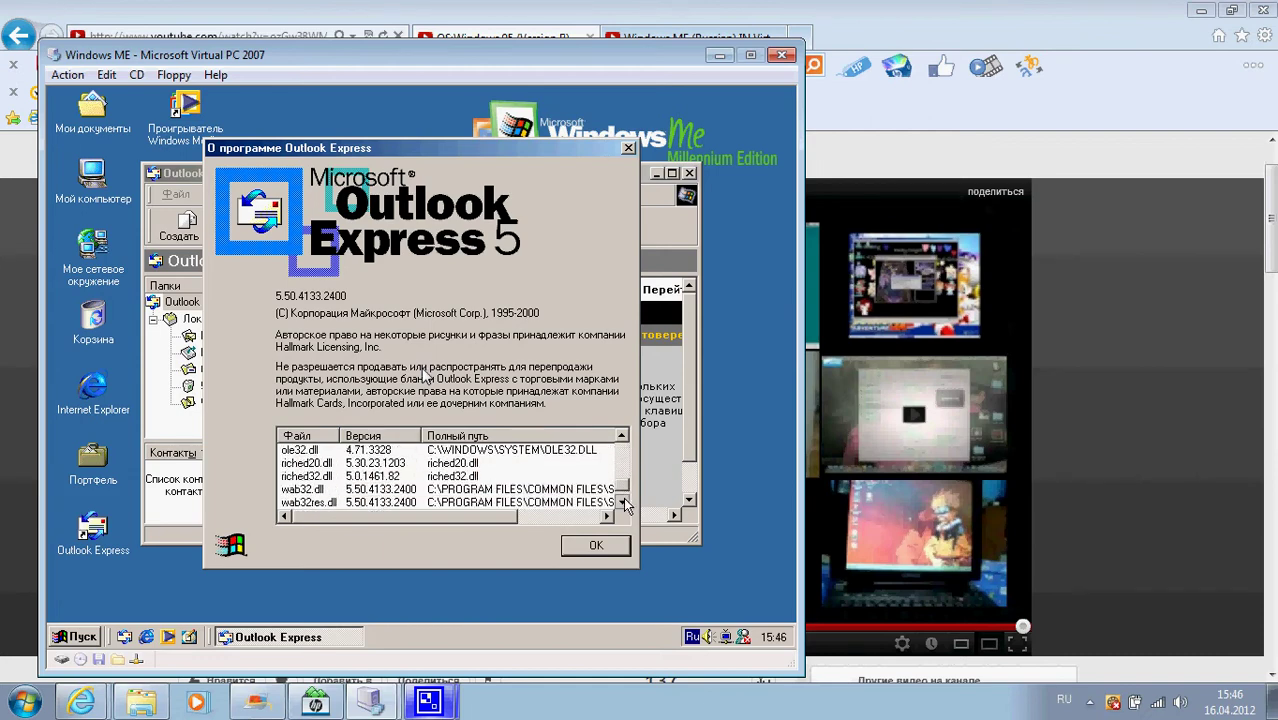
{"action": "left_click", "coordinate": [622, 502]}
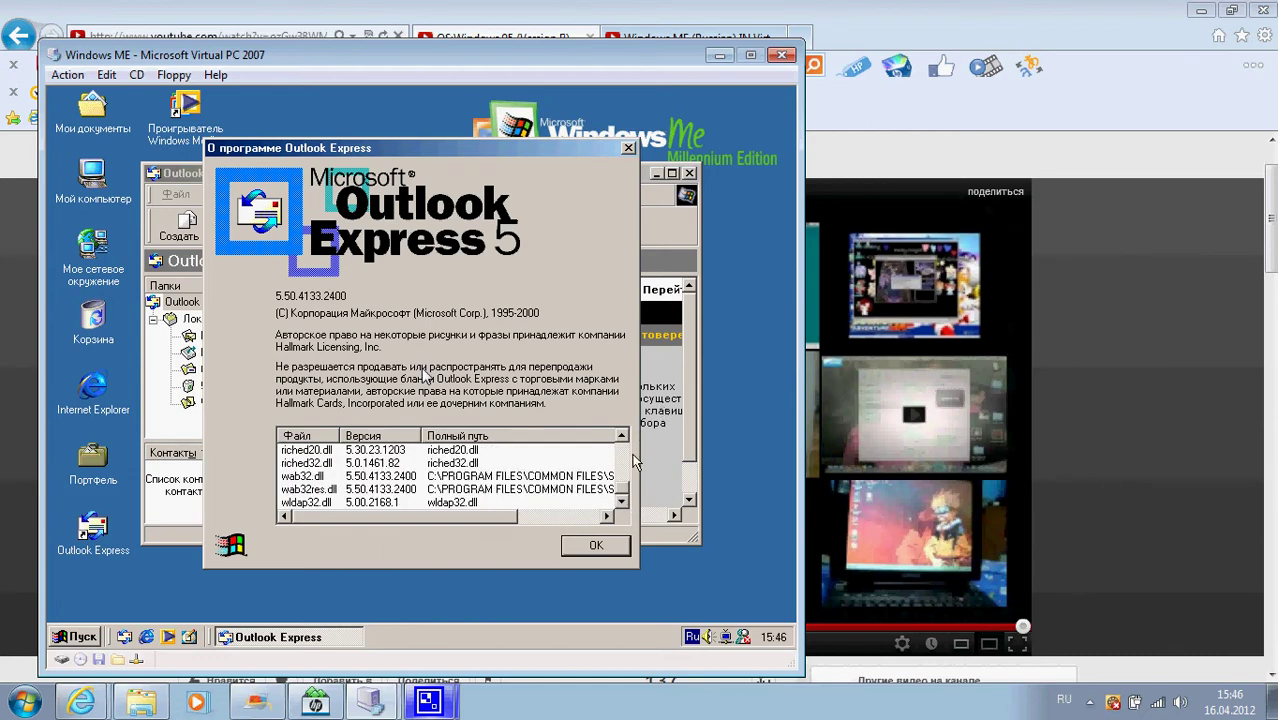
{"action": "left_click", "coordinate": [620, 456]}
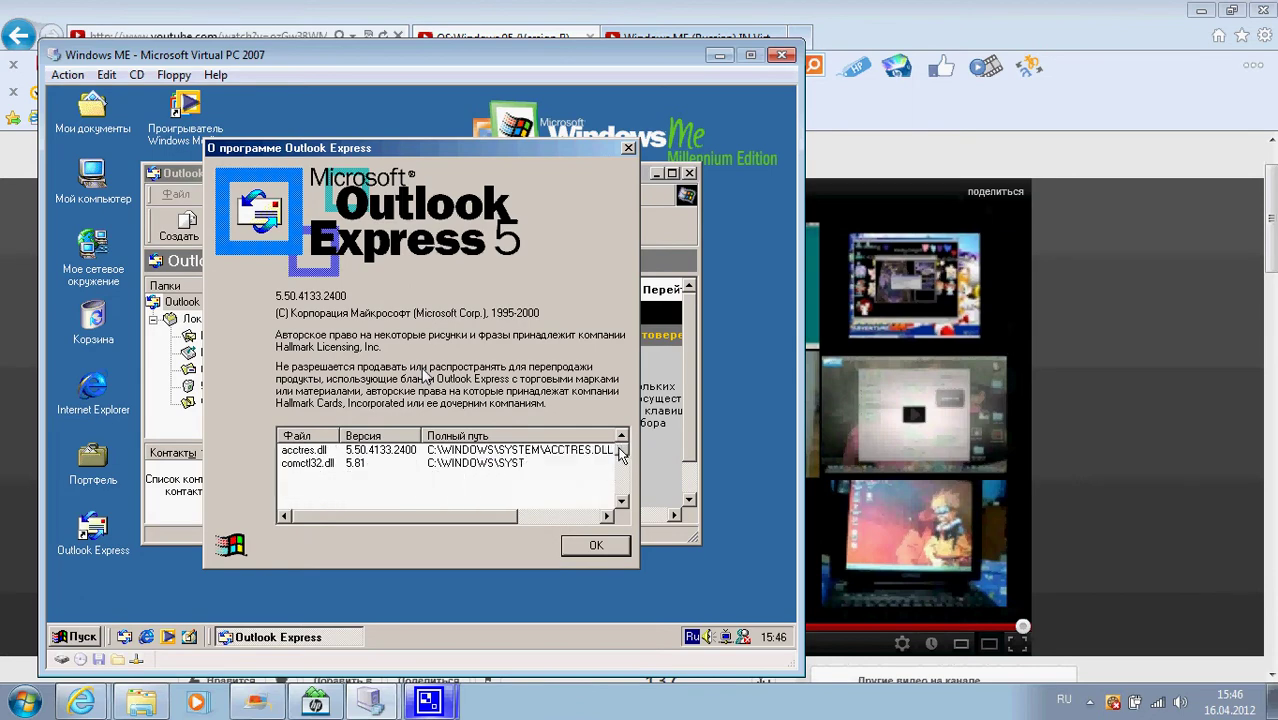
{"action": "left_click", "coordinate": [597, 544]}
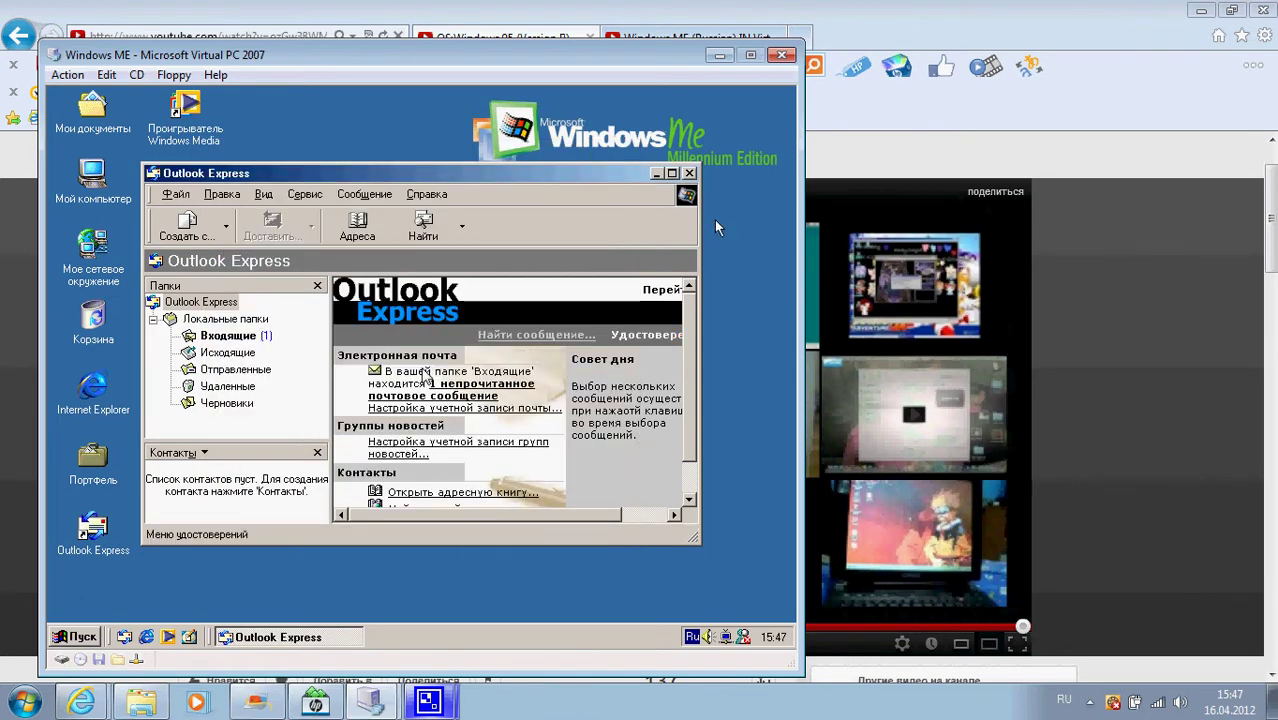
{"action": "left_click", "coordinate": [689, 173]}
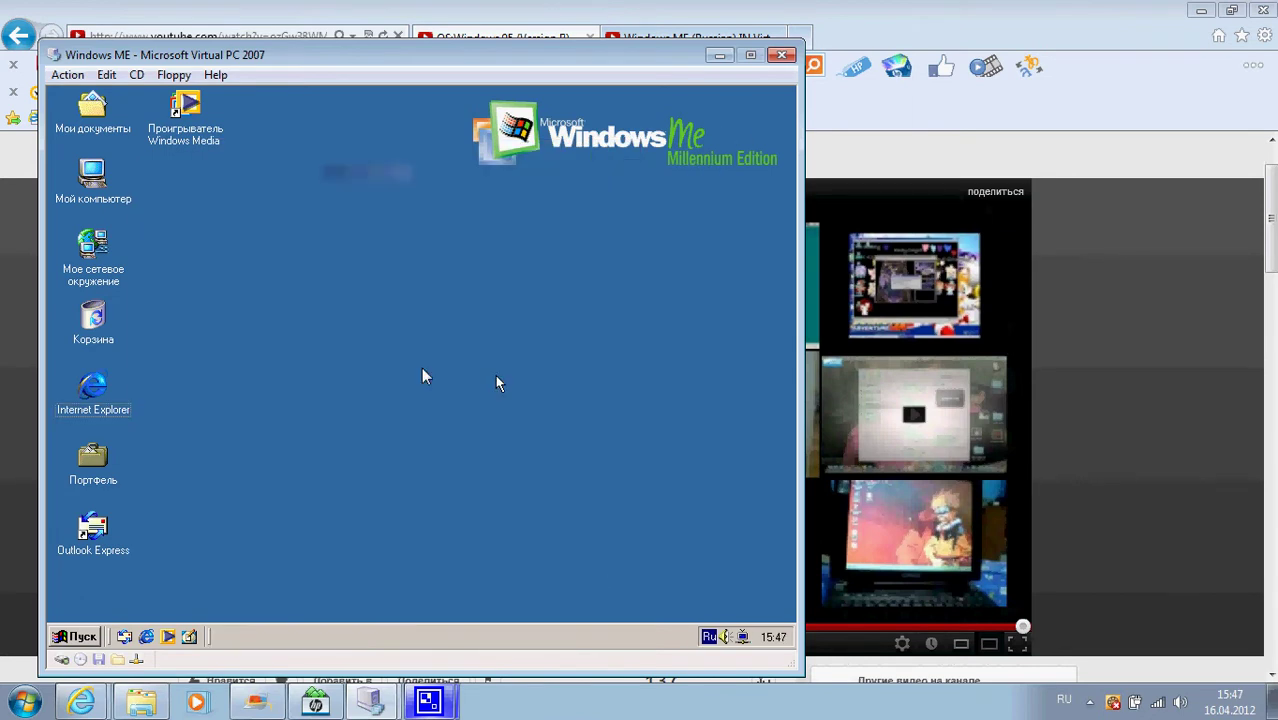
- Open Панель управления and maximize its window
{"action": "left_click", "coordinate": [75, 636]}
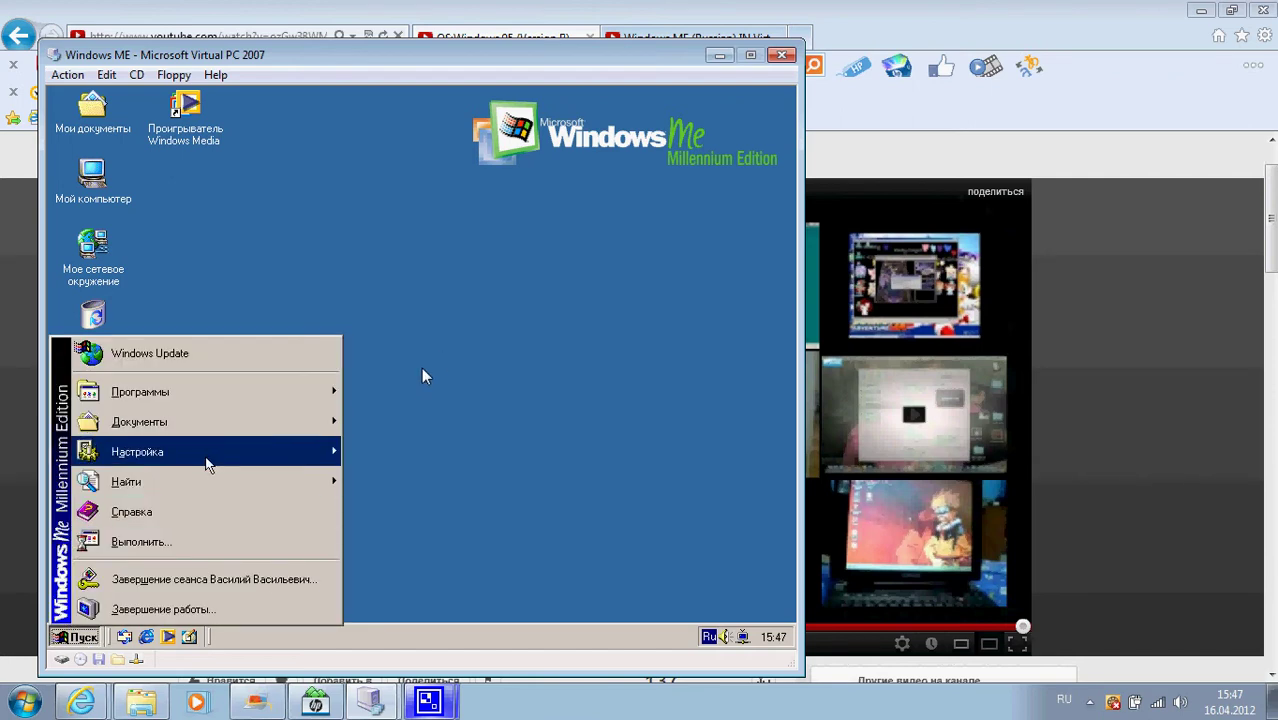
{"action": "mouse_move", "coordinate": [208, 455]}
{"action": "left_click", "coordinate": [352, 450]}
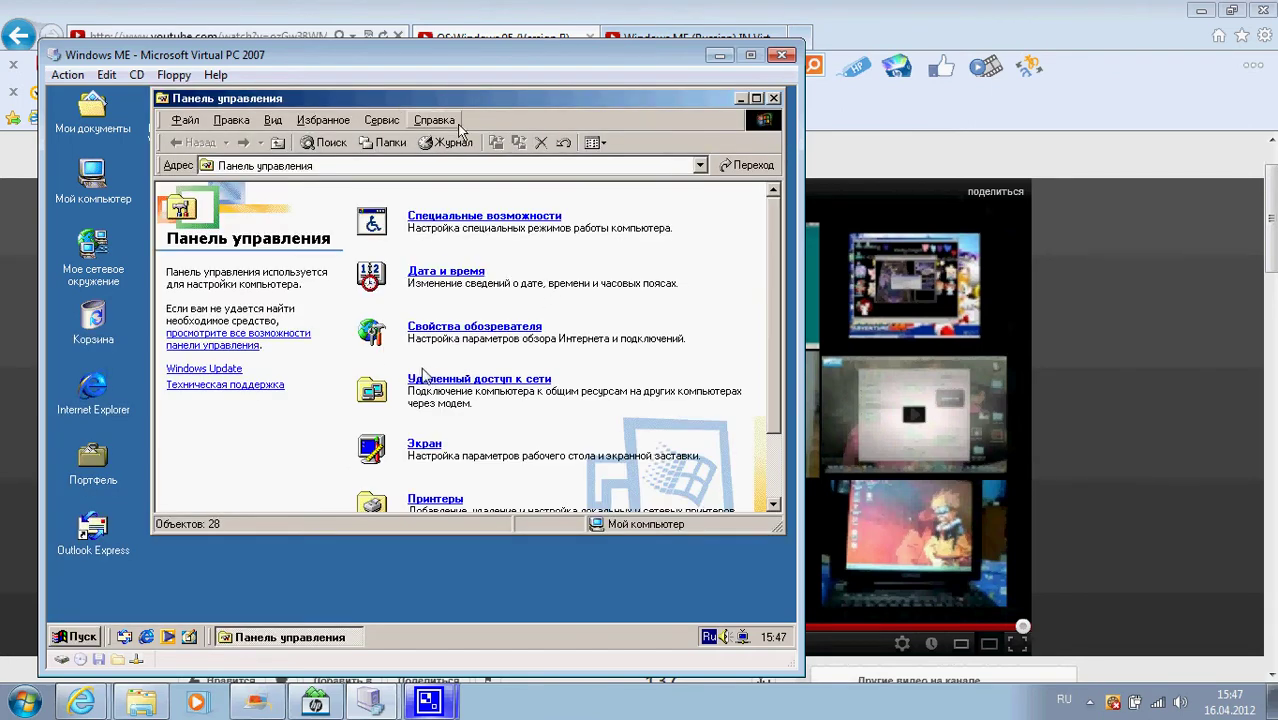
{"action": "left_click", "coordinate": [757, 98]}
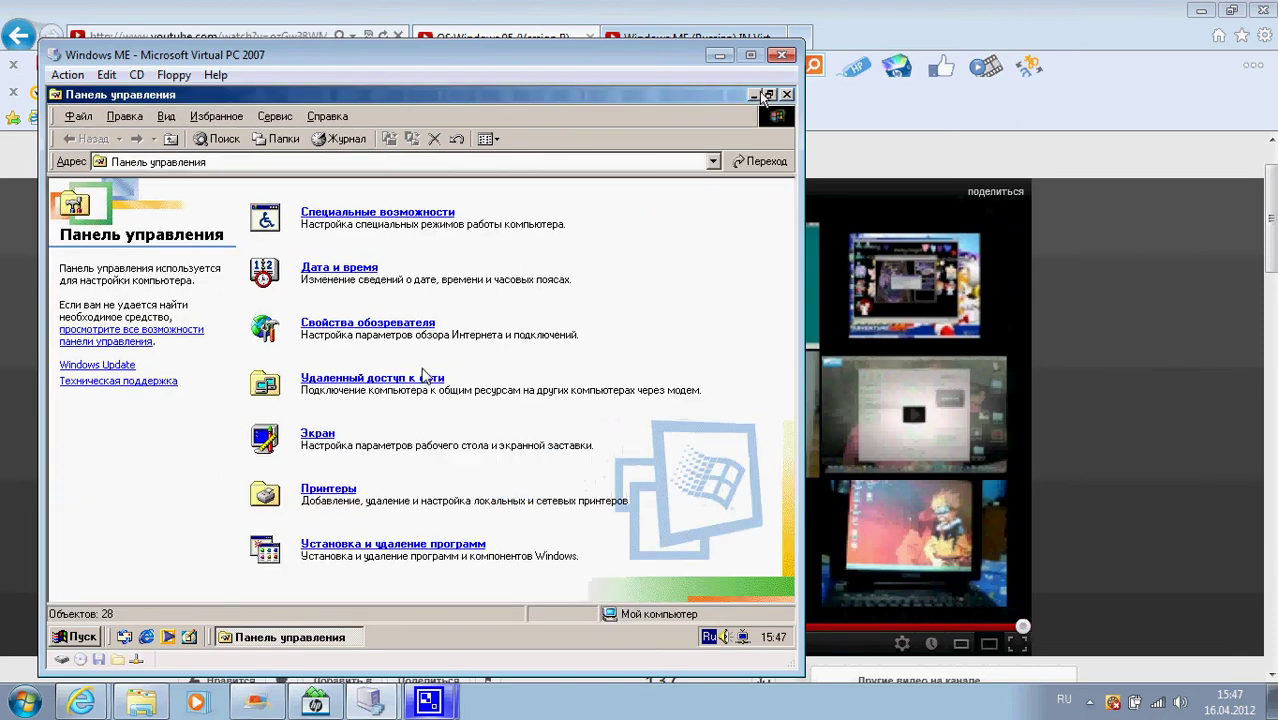
- Restore the Панель управления window to its smaller size and close it
{"action": "double_click", "coordinate": [725, 97]}
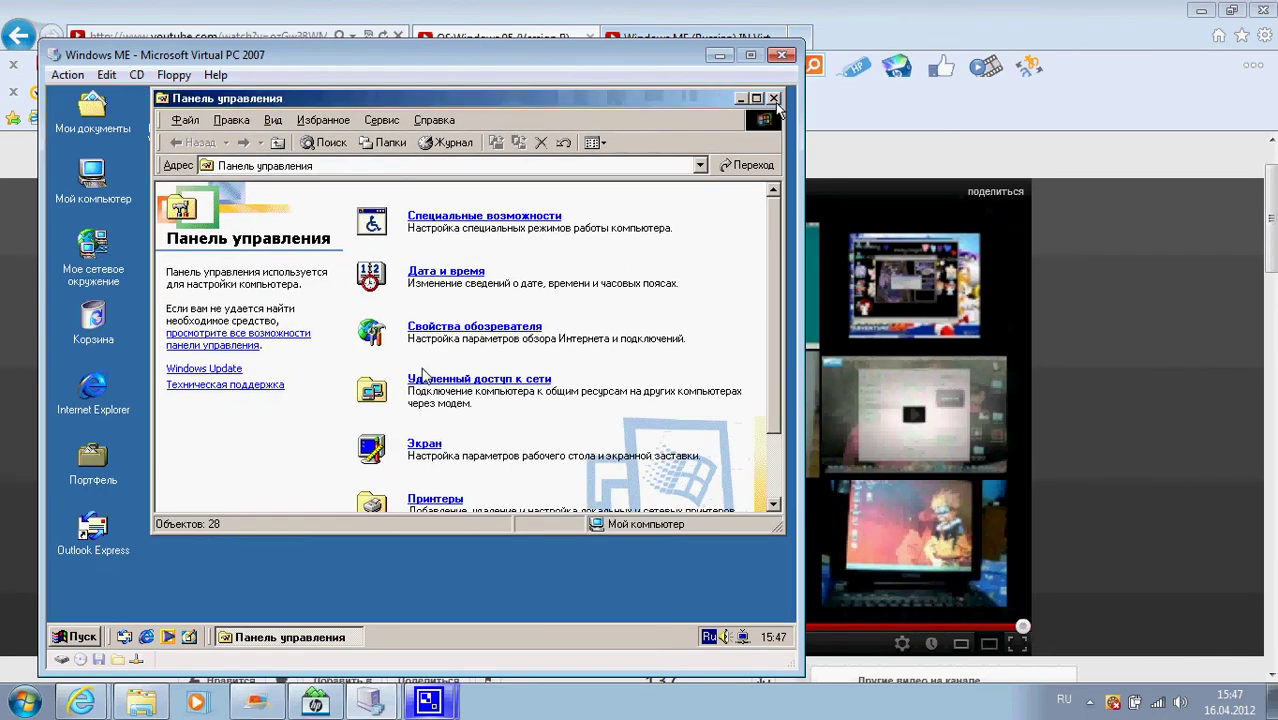
{"action": "left_click", "coordinate": [773, 98]}
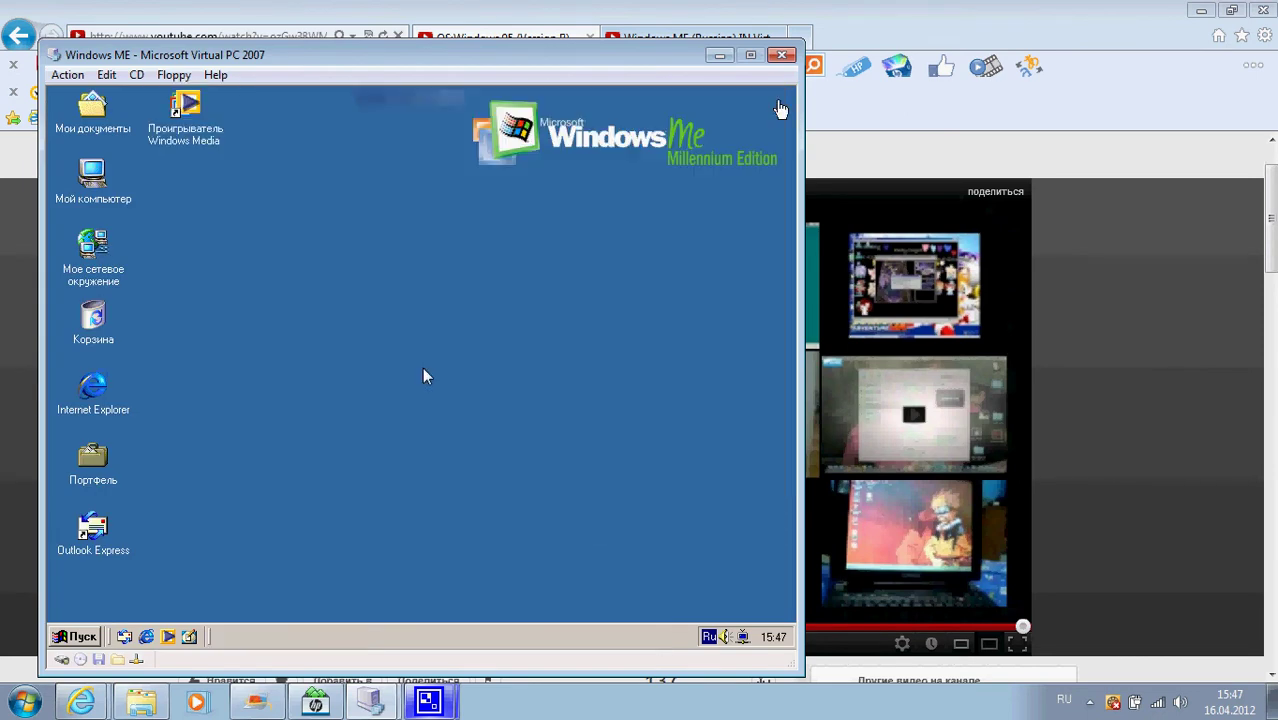
- Open Internet Explorer, restore its window to a smaller size while the start page loads, and close the browser
{"action": "double_click", "coordinate": [111, 412]}
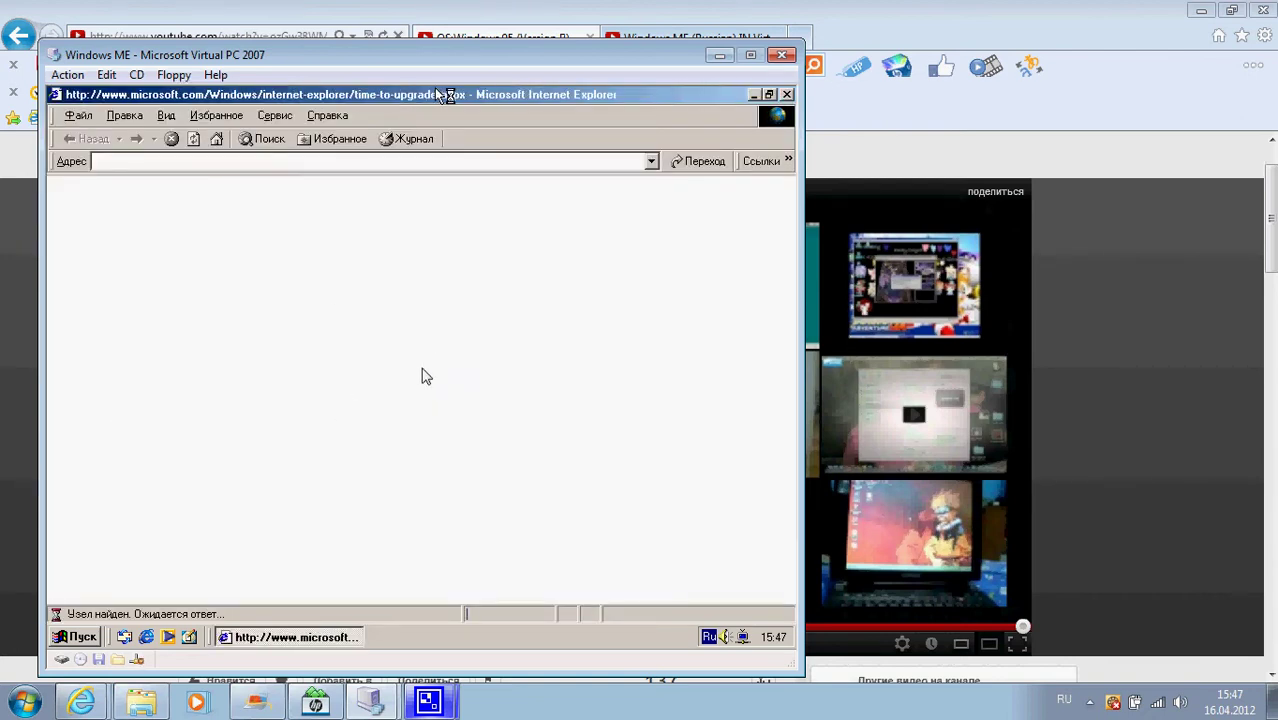
{"action": "double_click", "coordinate": [574, 90]}
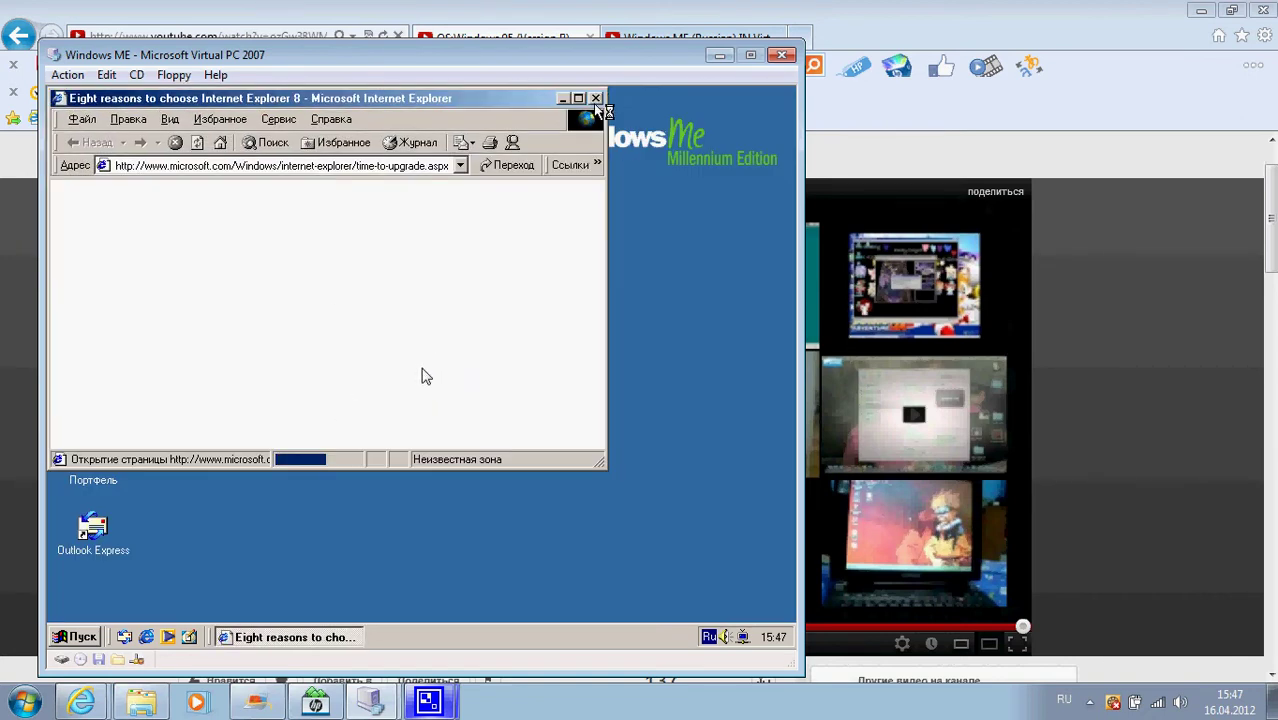
{"action": "left_click", "coordinate": [596, 98]}
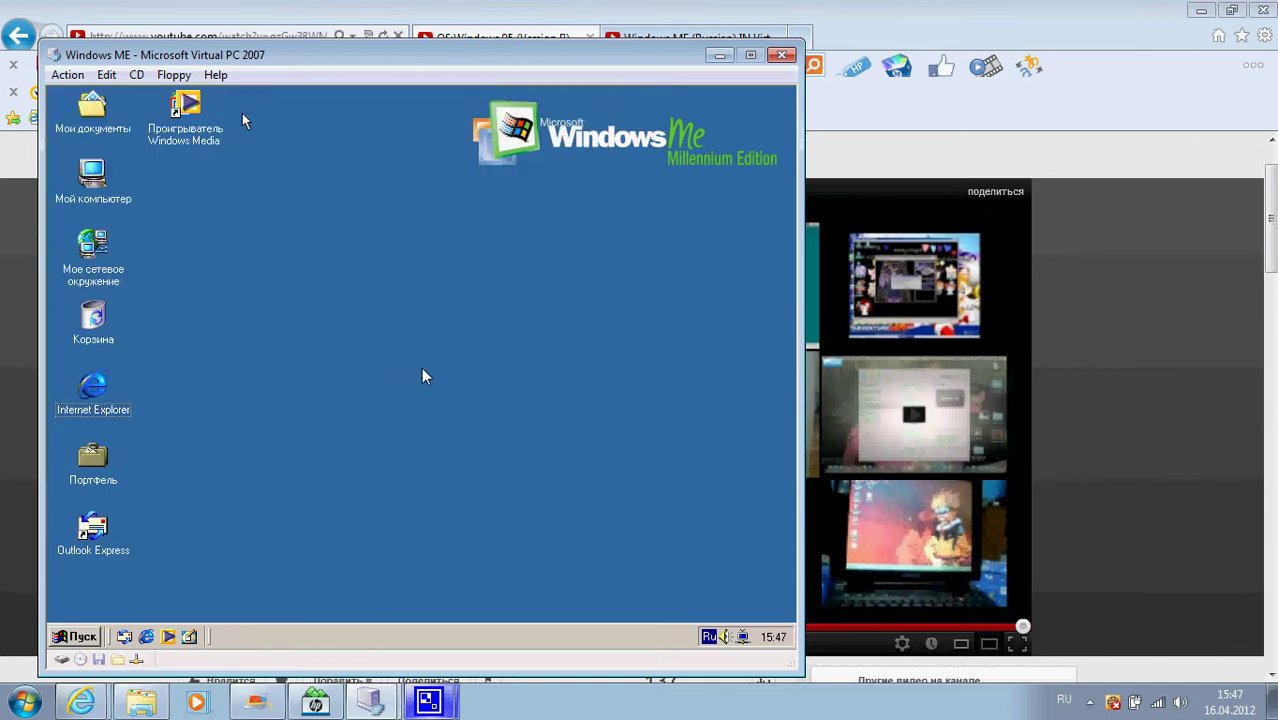
- Open Проигрыватель Windows Media, look over its file commands and Media Guide page, and close the pop-up browser window
{"action": "double_click", "coordinate": [212, 140]}
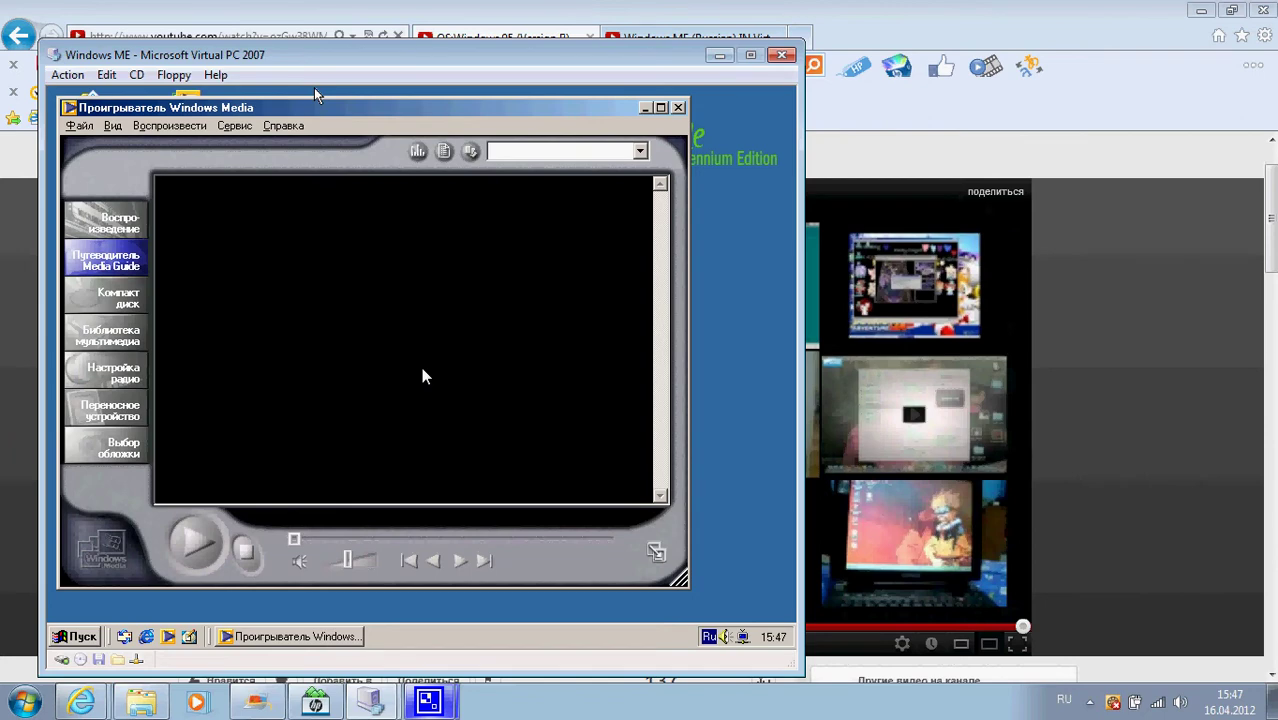
{"action": "left_click", "coordinate": [80, 126]}
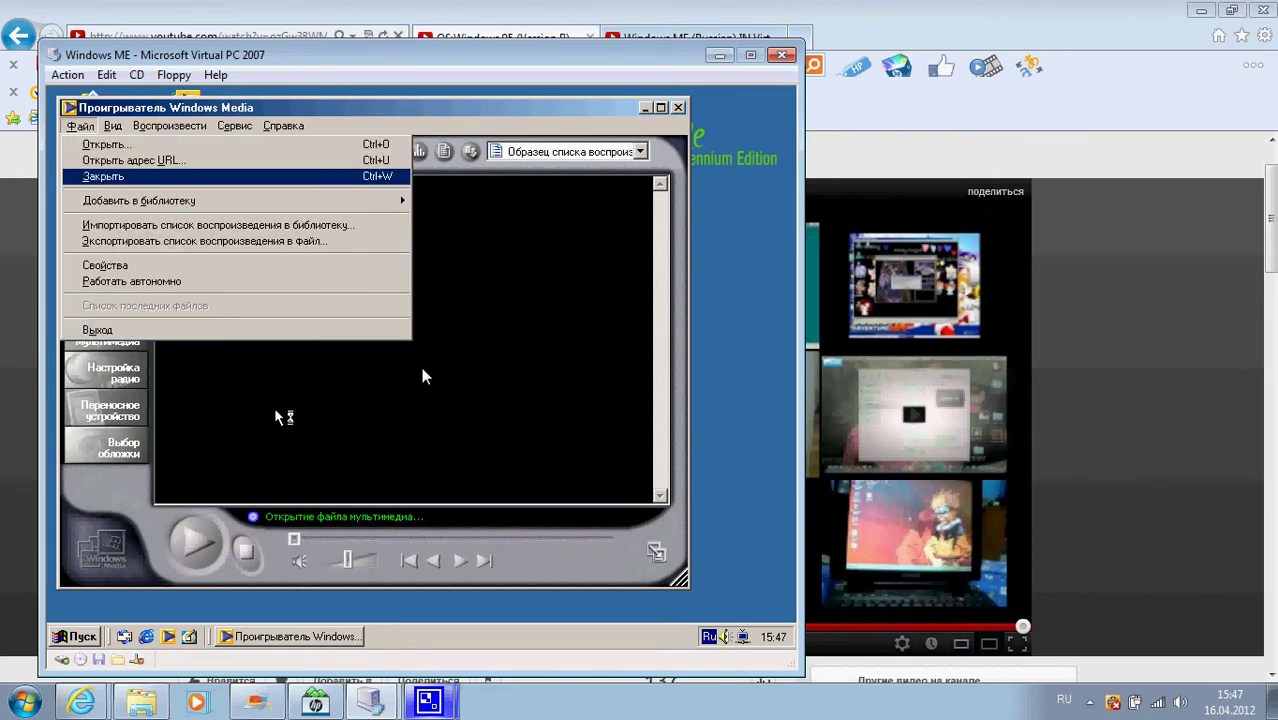
{"action": "left_click", "coordinate": [568, 554]}
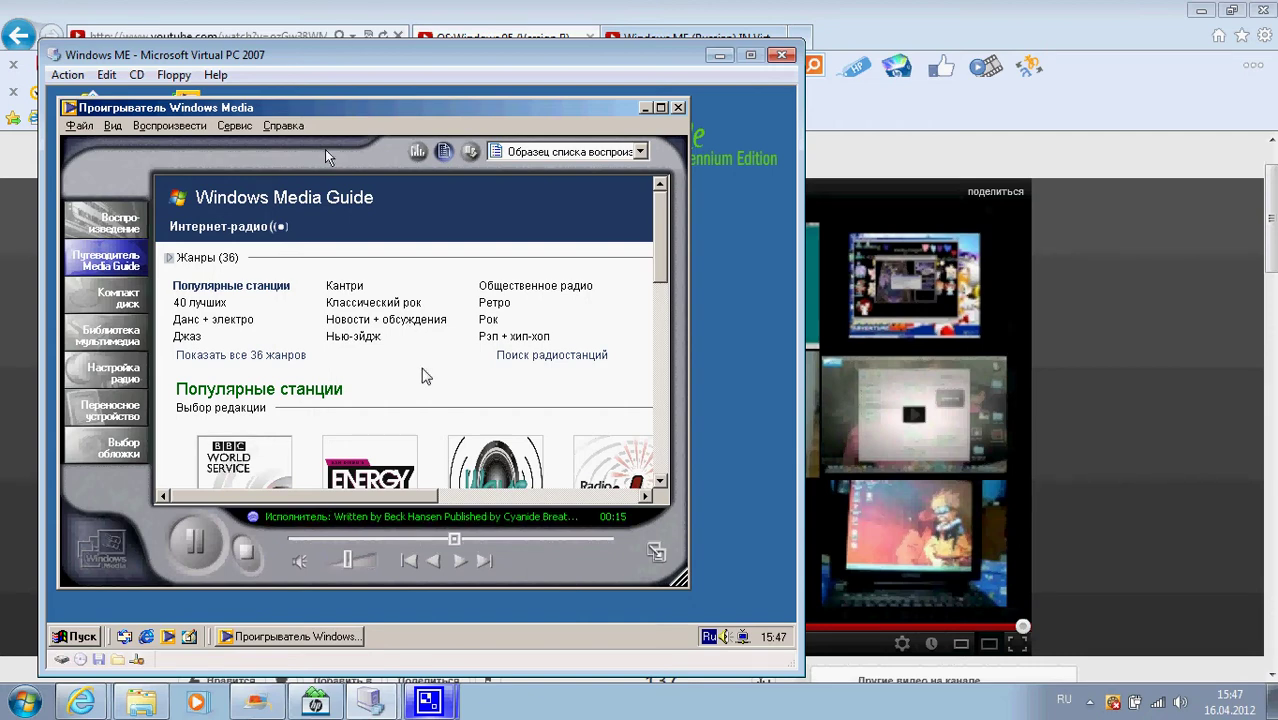
{"action": "left_click", "coordinate": [596, 98]}
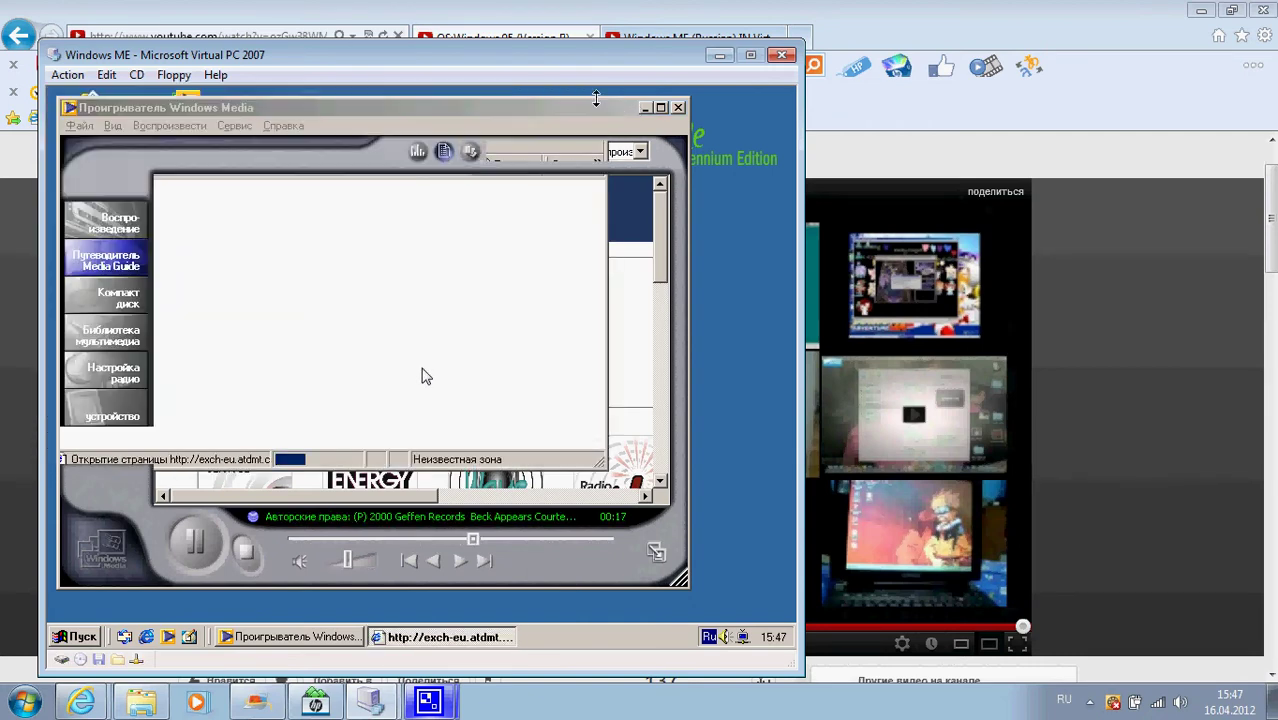
- View the version information of Проигрыватель Windows Media, and close both the dialog and the player
{"action": "left_click", "coordinate": [283, 126]}
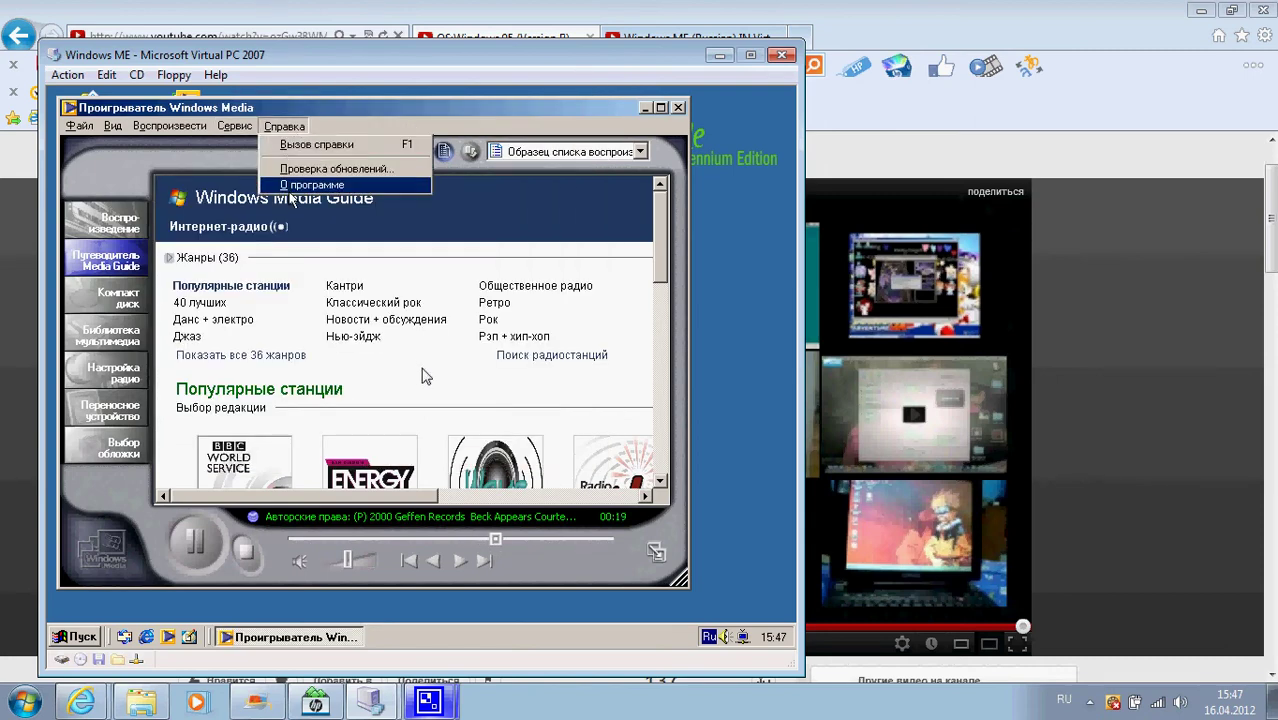
{"action": "left_click", "coordinate": [320, 179]}
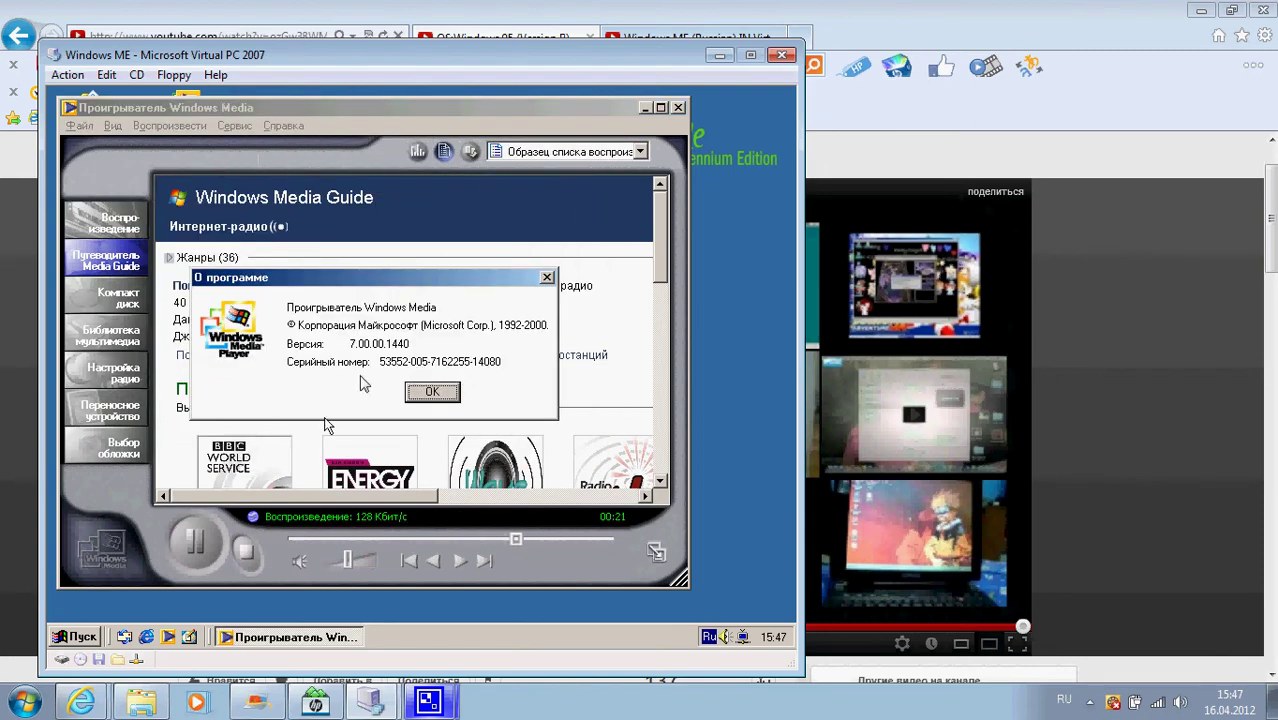
{"action": "left_click", "coordinate": [440, 393]}
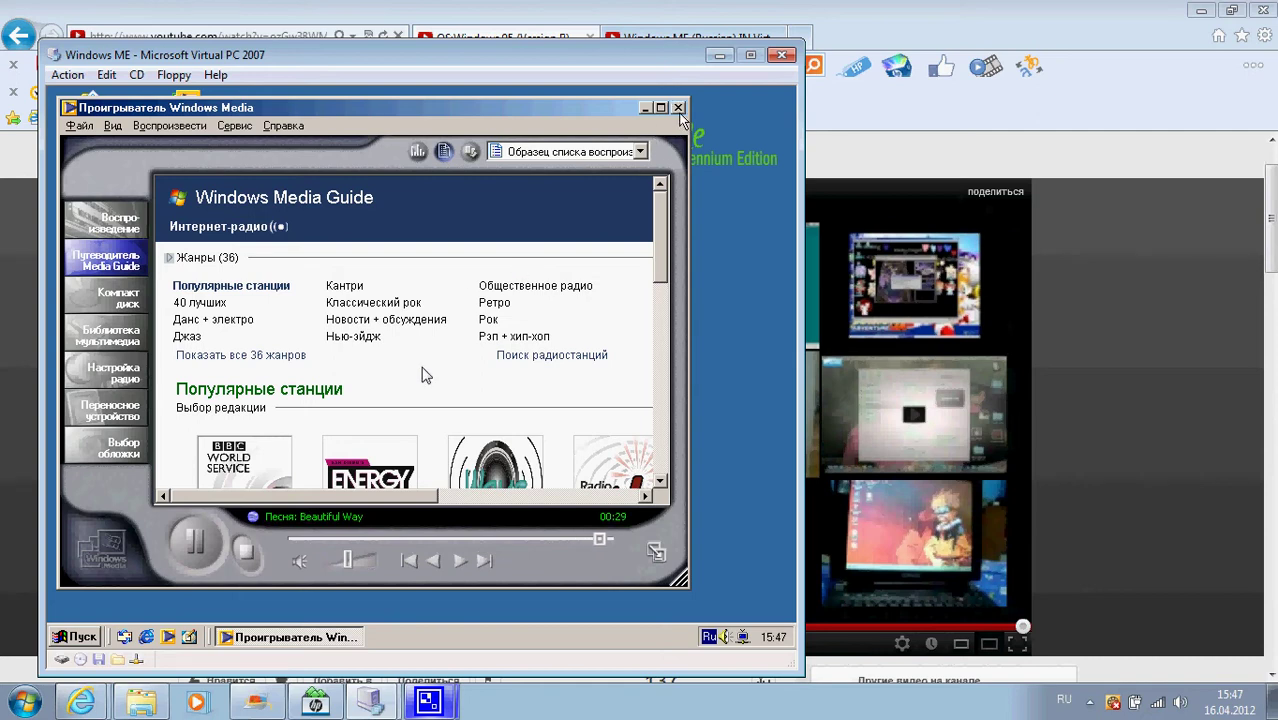
{"action": "left_click", "coordinate": [679, 108]}
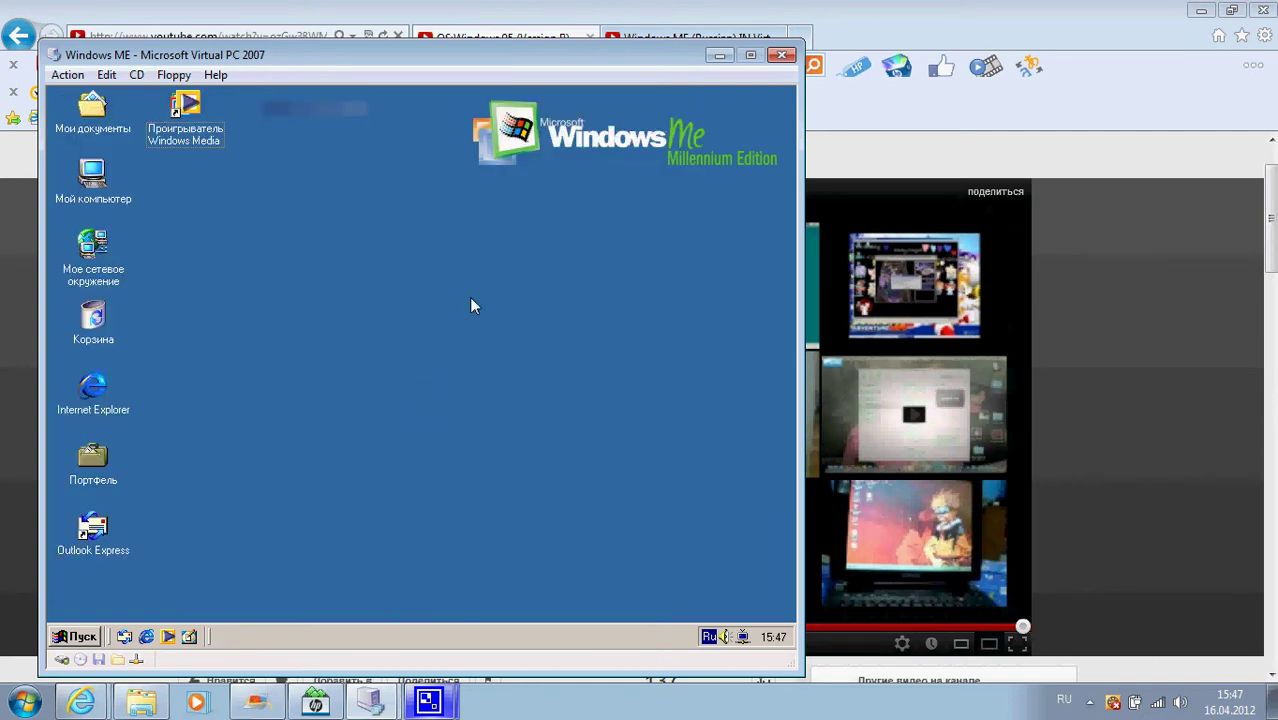
- Start a Сеанс MS-DOS window, run the ver command to check the Windows version, and close the window
{"action": "left_click", "coordinate": [55, 637]}
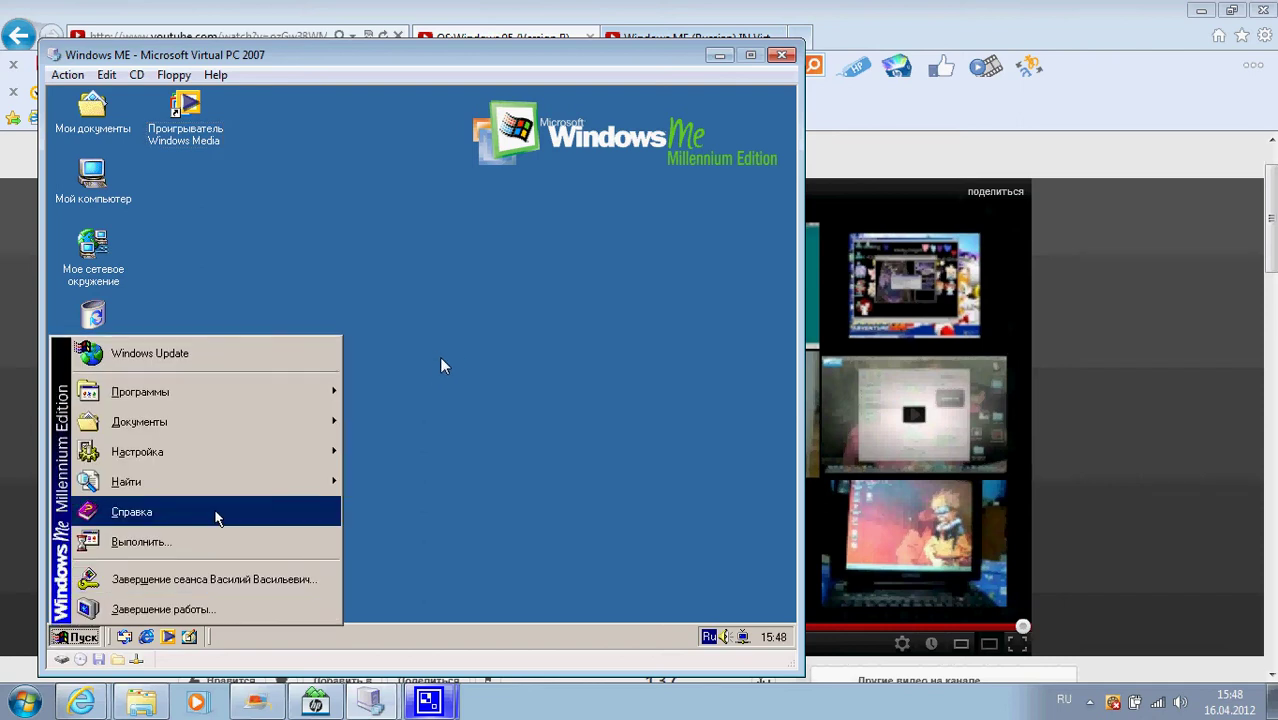
{"action": "mouse_move", "coordinate": [290, 395]}
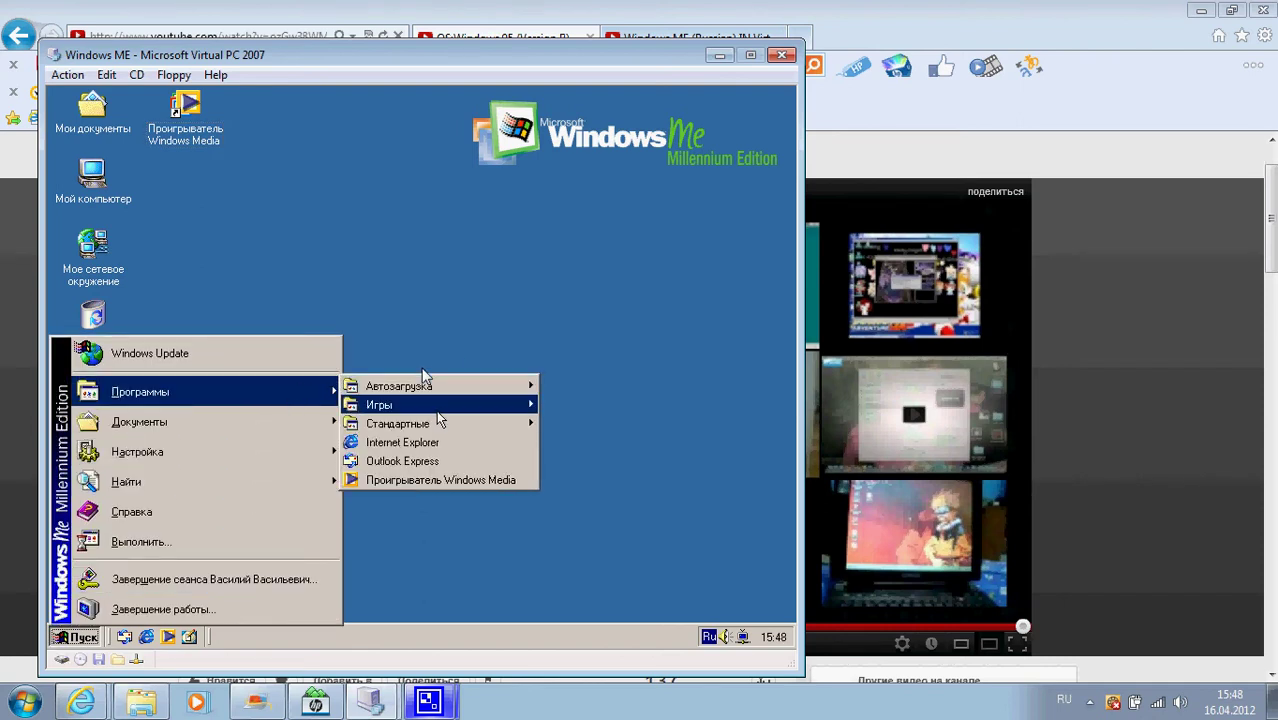
{"action": "mouse_move", "coordinate": [440, 424]}
{"action": "left_click", "coordinate": [628, 423]}
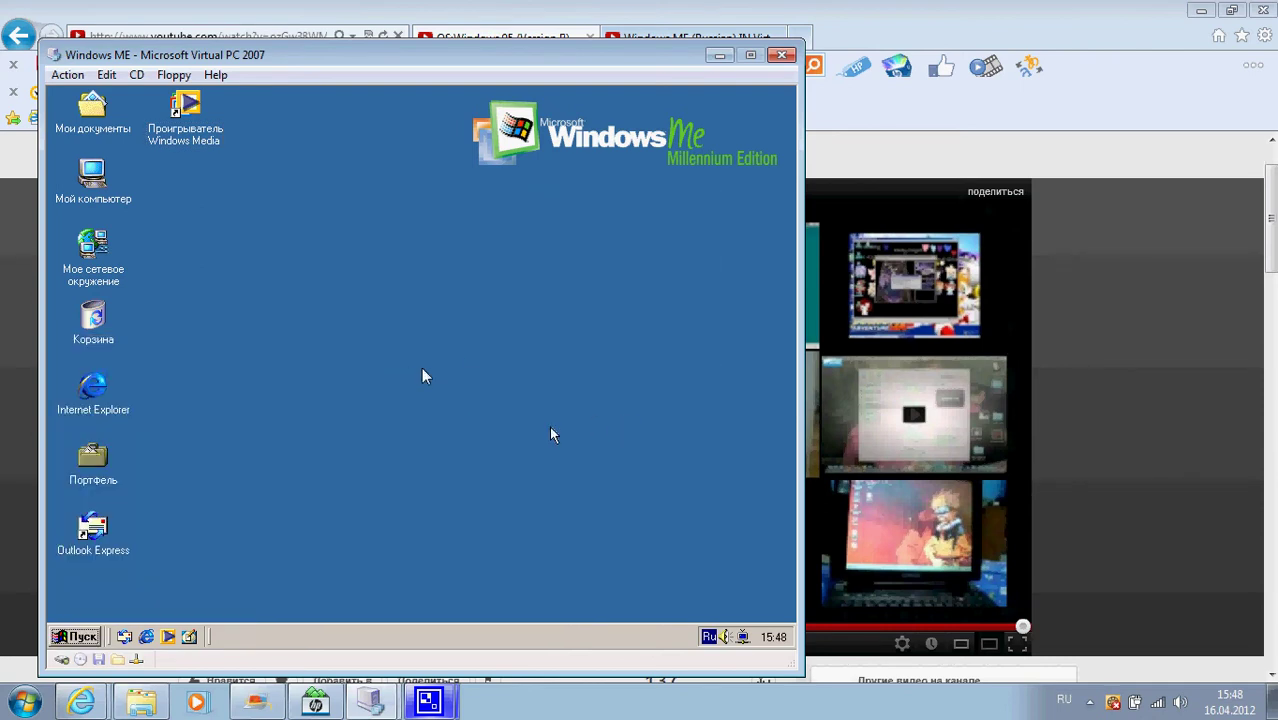
{"action": "type", "text": "v"}
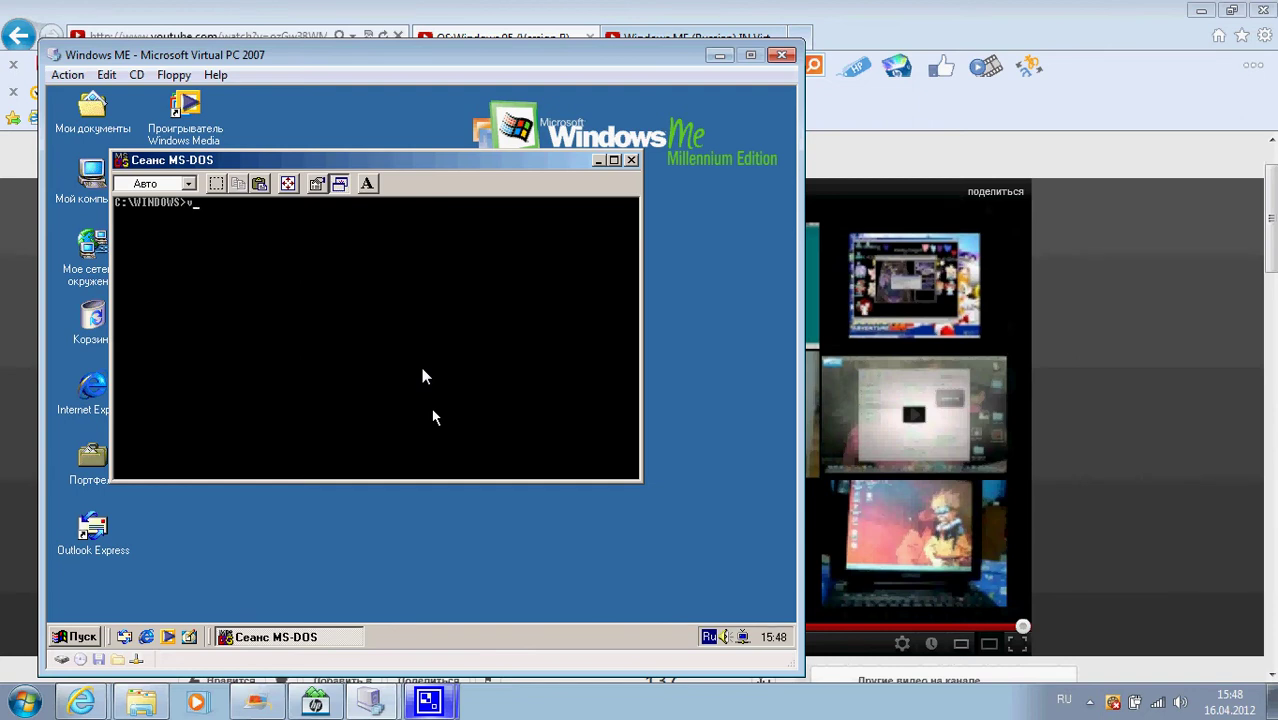
{"action": "type", "text": "er"}
{"action": "key", "text": "Return"}
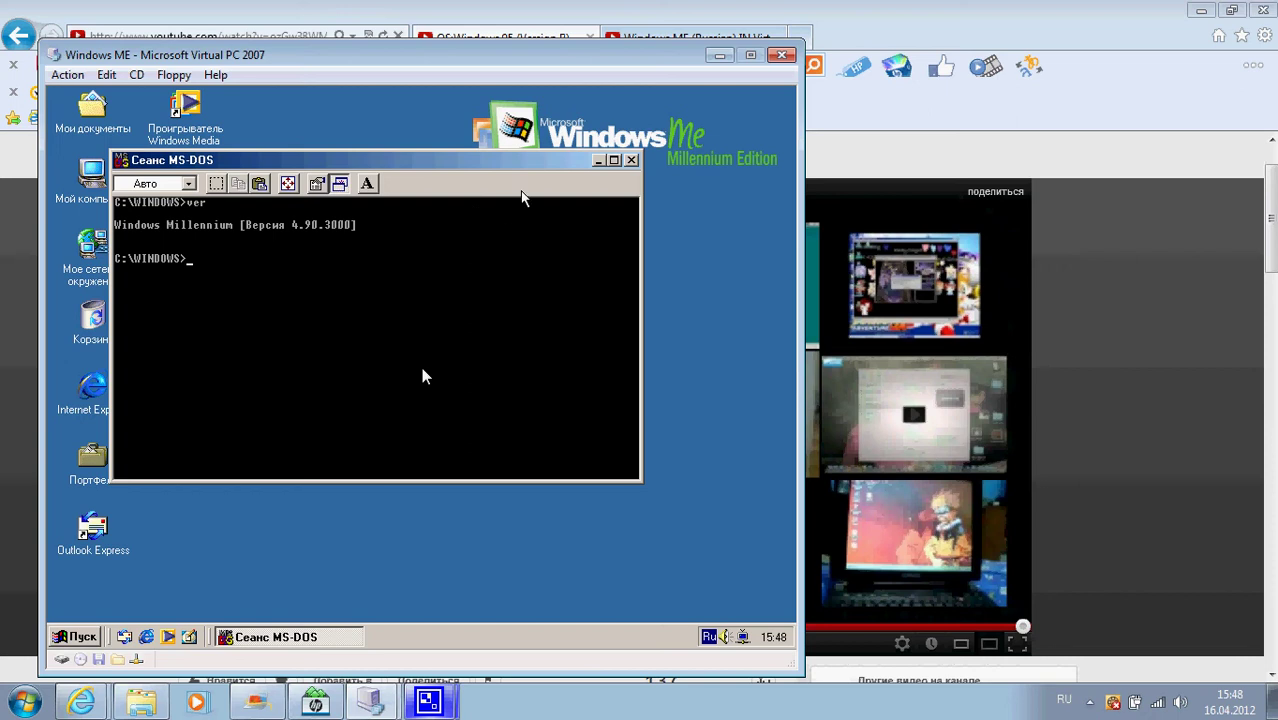
{"action": "left_click", "coordinate": [631, 160]}
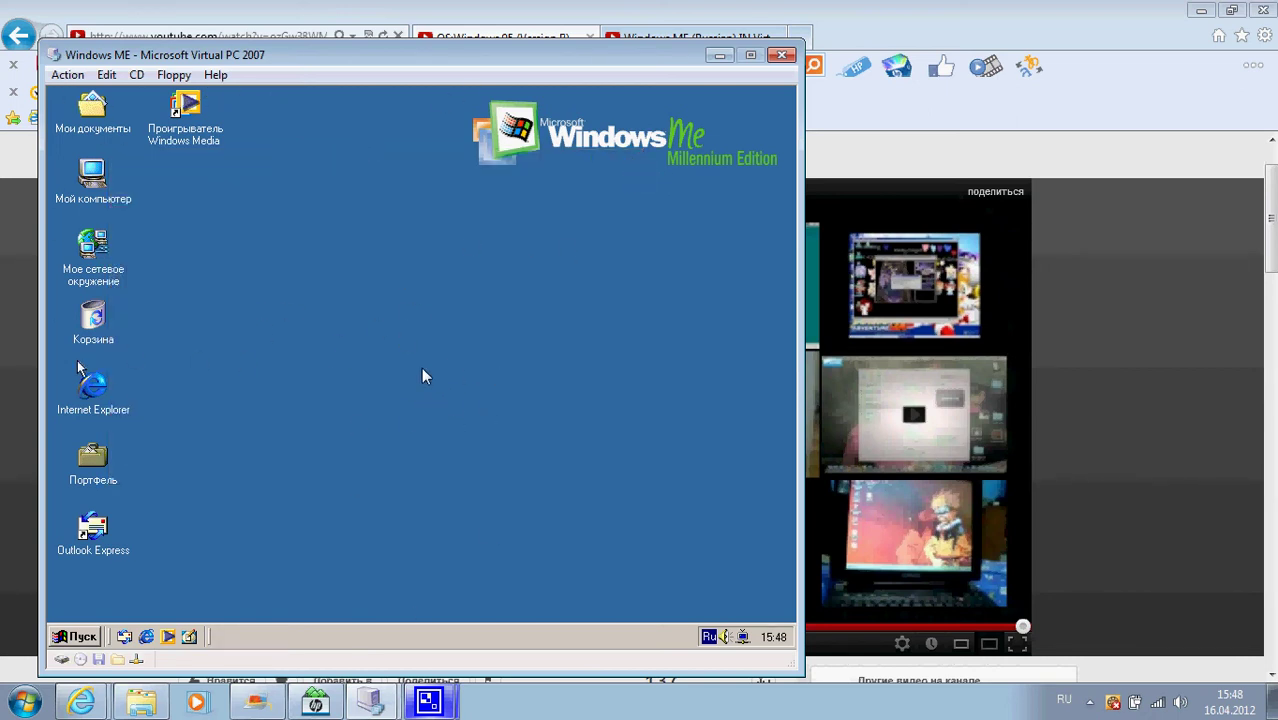
- Open Проводник from the standard accessories, view its О программе information about Windows, and close both the dialog and the window
{"action": "left_click", "coordinate": [72, 637]}
{"action": "mouse_move", "coordinate": [268, 390]}
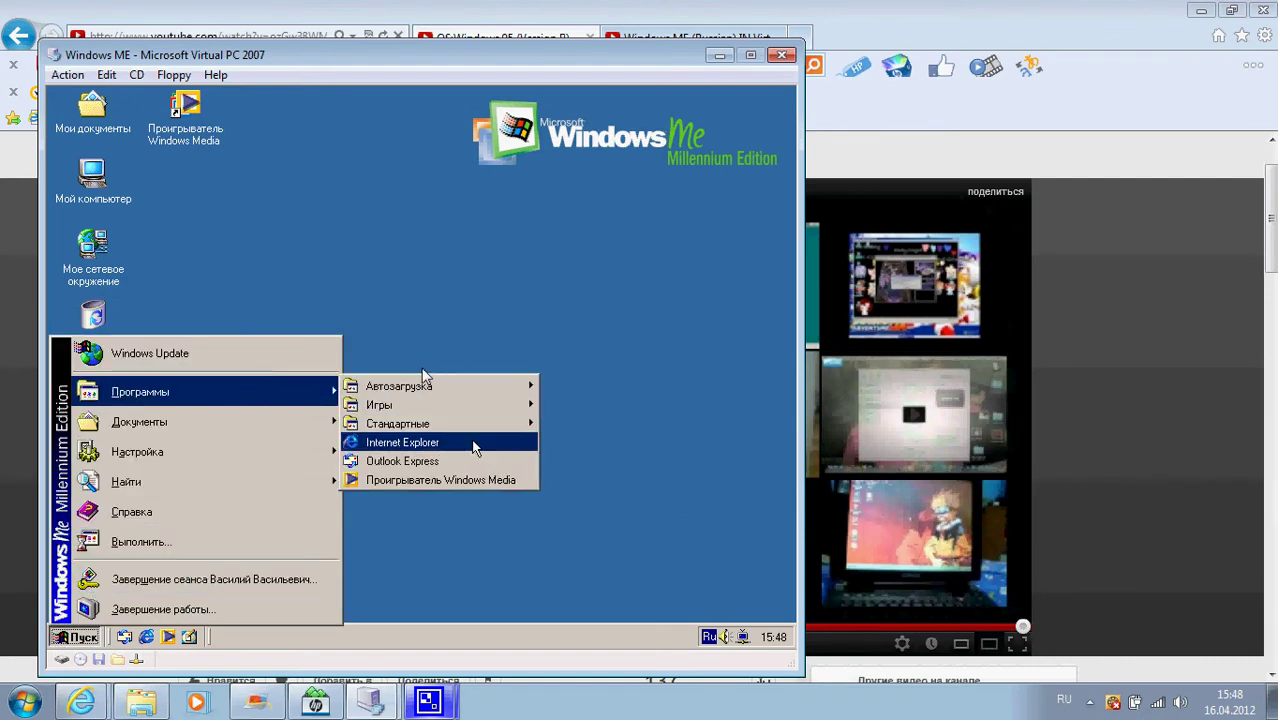
{"action": "mouse_move", "coordinate": [420, 423]}
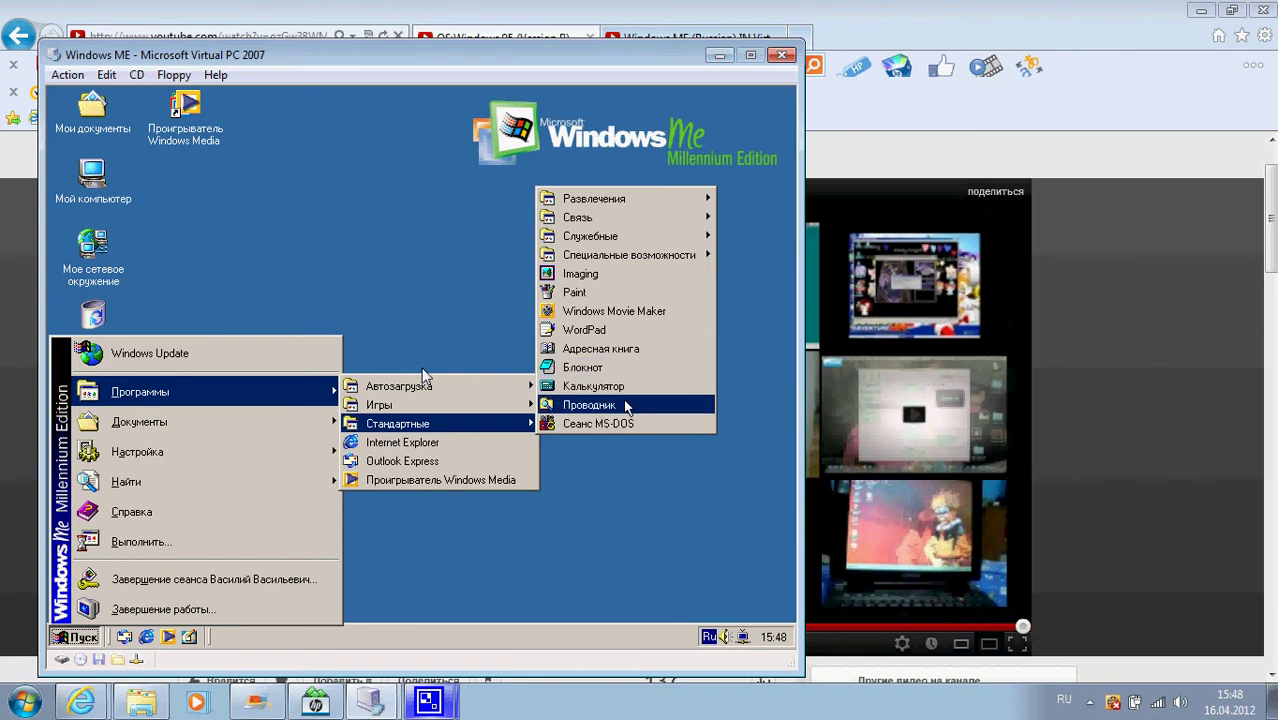
{"action": "left_click", "coordinate": [627, 407]}
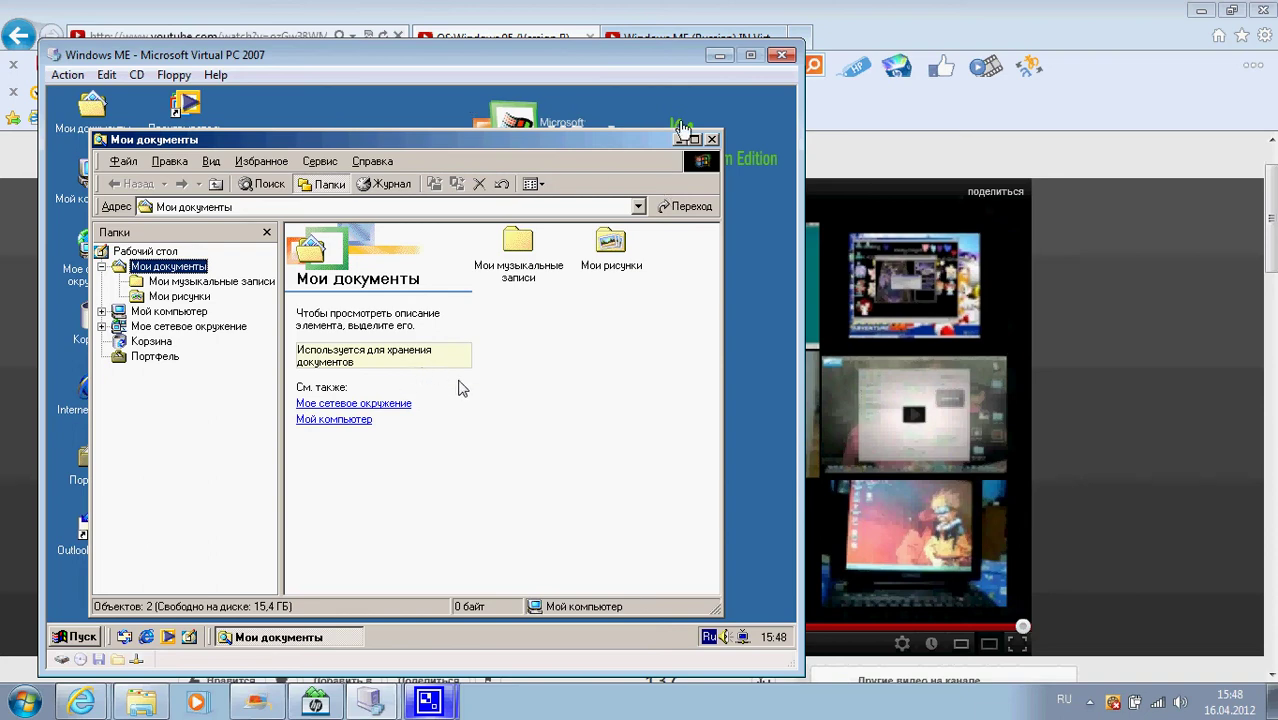
{"action": "left_click", "coordinate": [378, 164]}
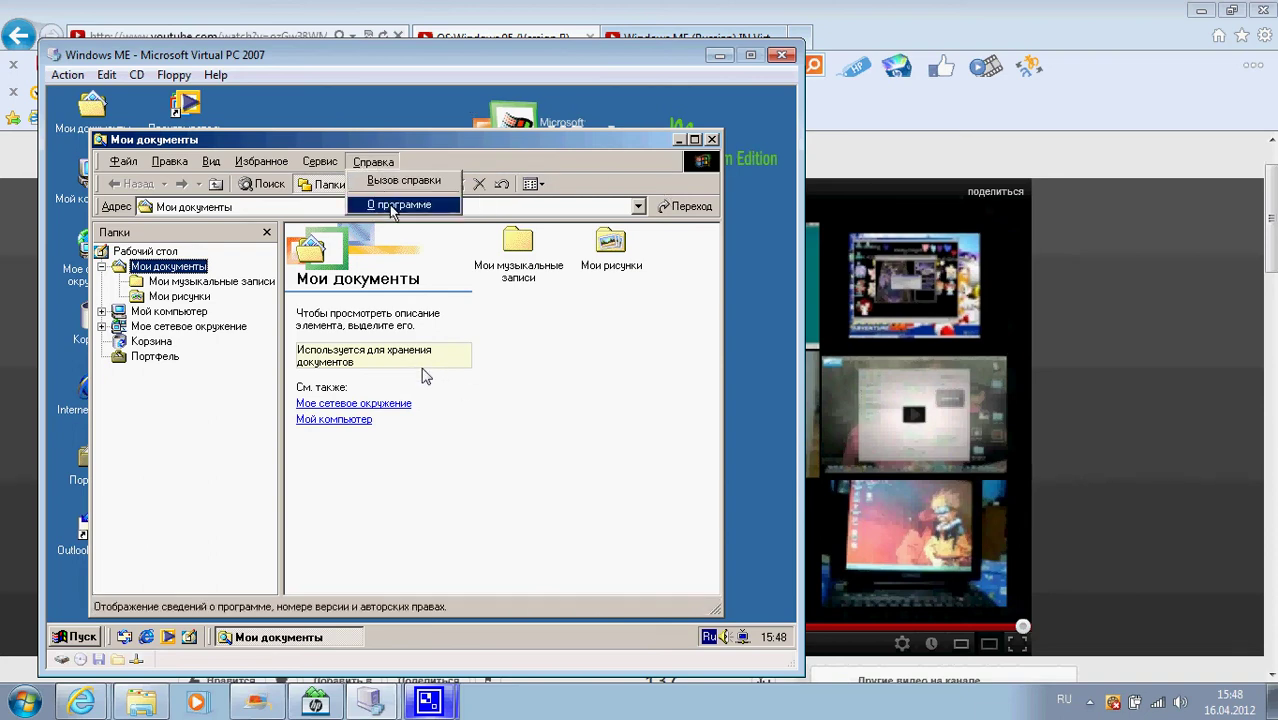
{"action": "left_click", "coordinate": [388, 196]}
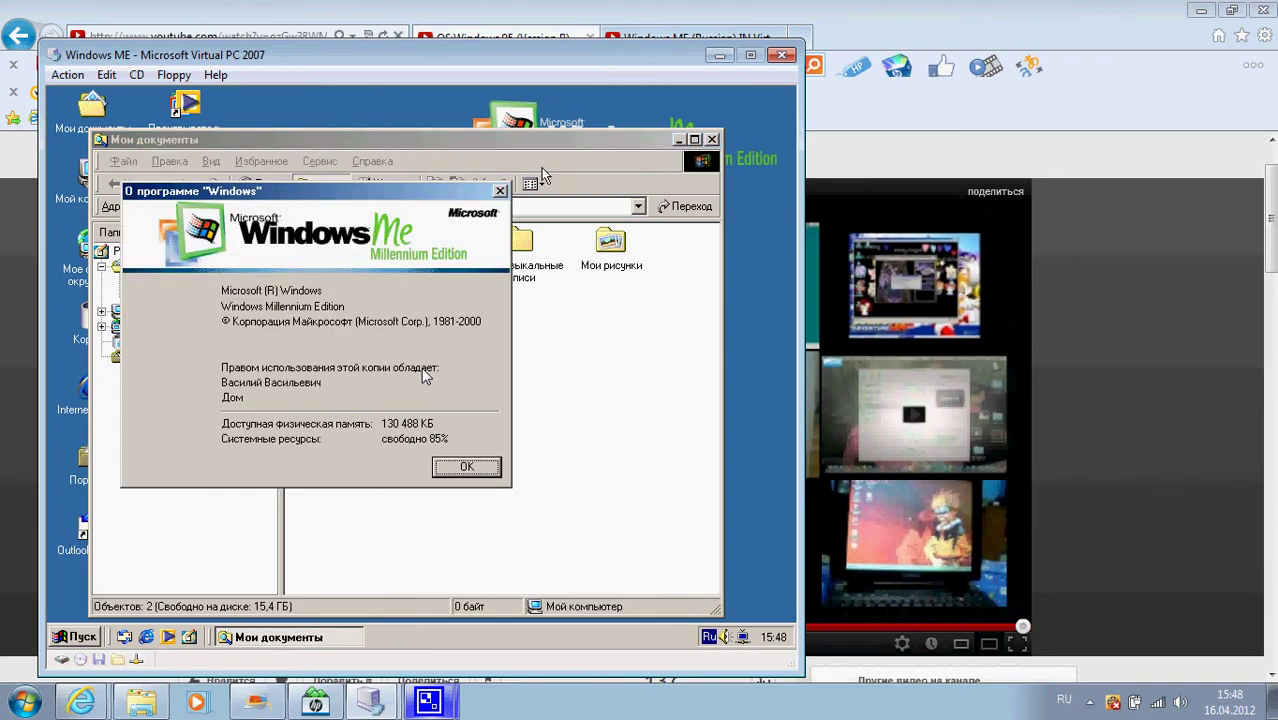
{"action": "left_click", "coordinate": [440, 472]}
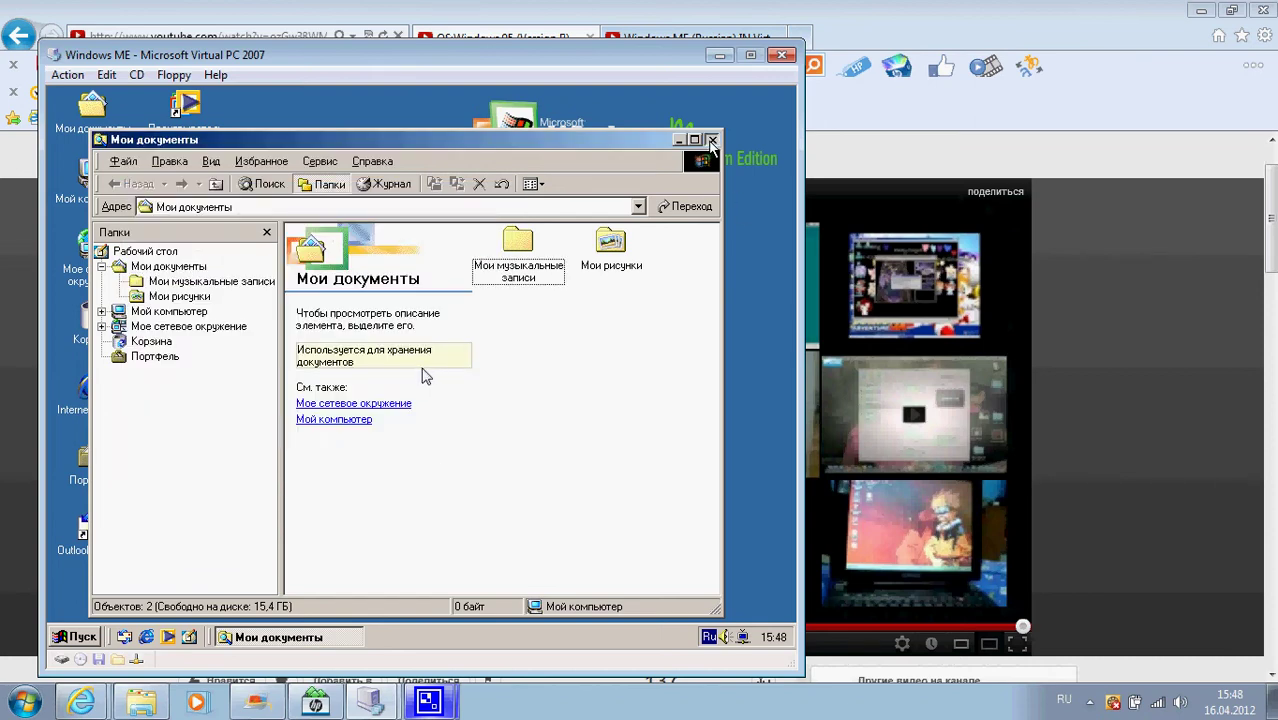
{"action": "key", "text": "alt+F4"}
- Run winver through the Запуск программы dialog to view the Windows version box, and dismiss it
{"action": "key", "text": "ctrl+Escape"}
{"action": "key", "text": "Up"}
{"action": "key", "text": "Up"}
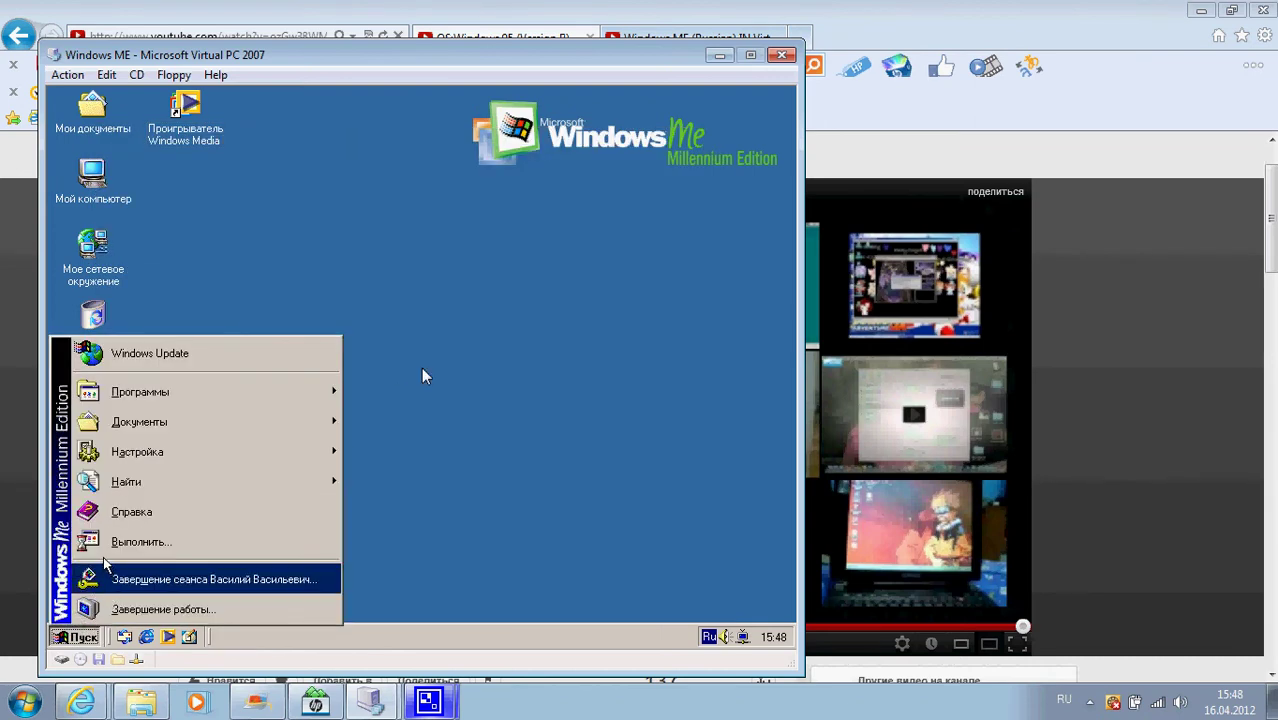
{"action": "left_click", "coordinate": [101, 551]}
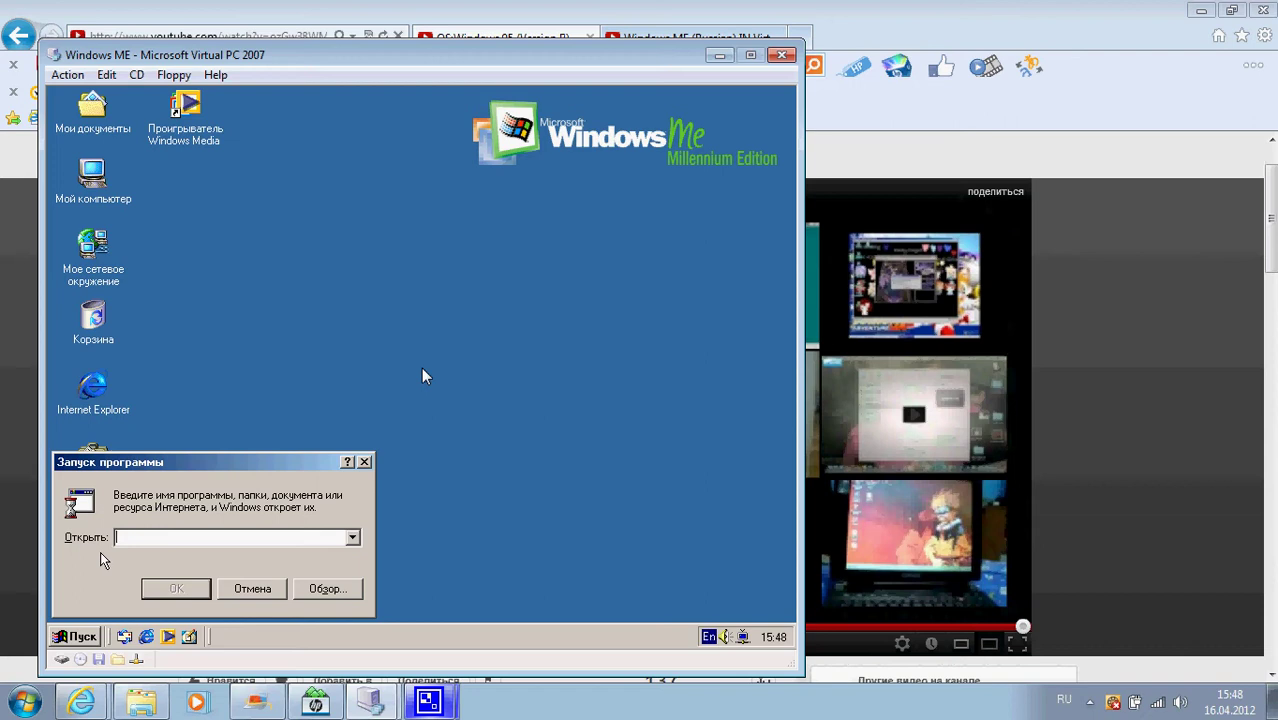
{"action": "key", "text": "alt+shift"}
{"action": "type", "text": "wi"}
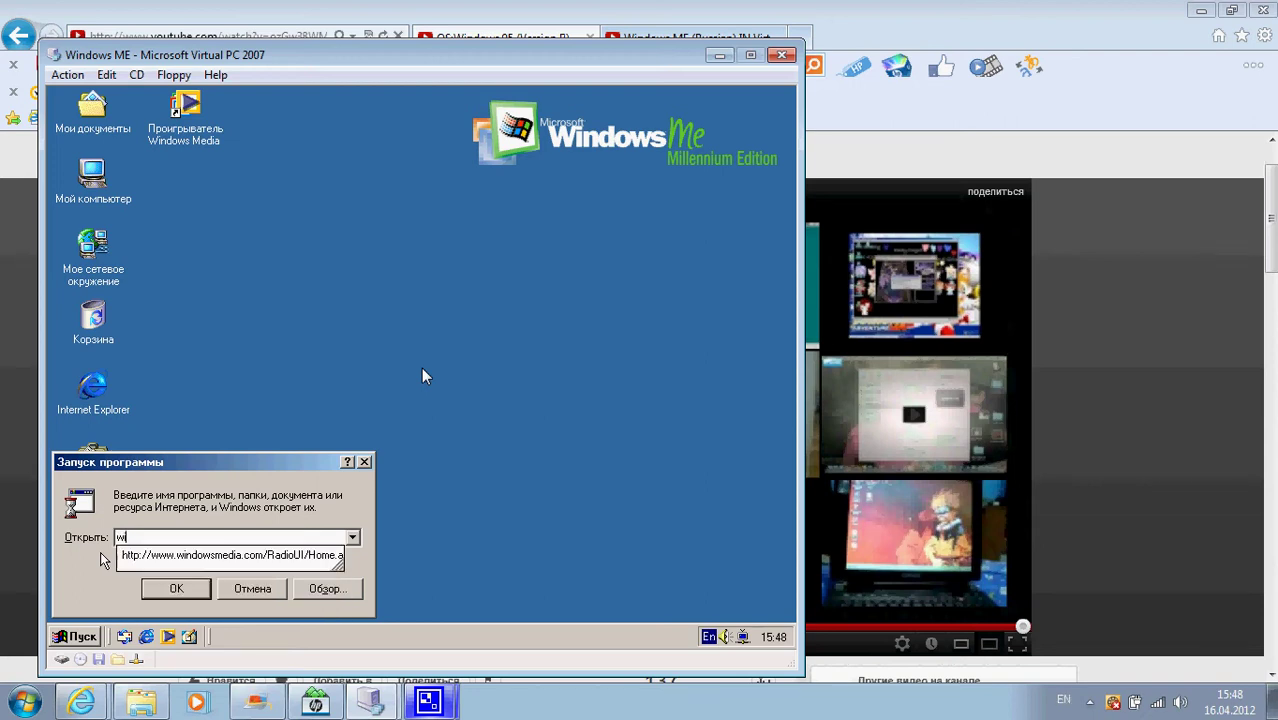
{"action": "type", "text": "nve"}
{"action": "type", "text": "r"}
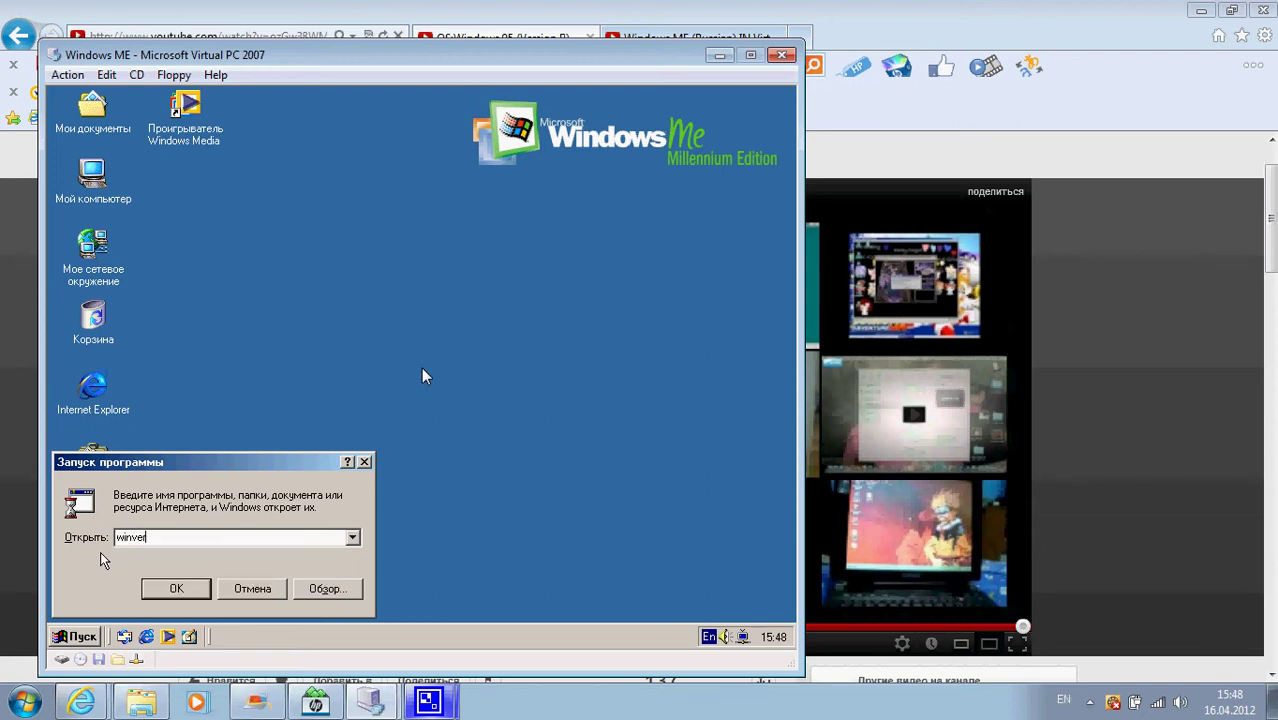
{"action": "key", "text": "alt+shift"}
{"action": "left_click", "coordinate": [152, 587]}
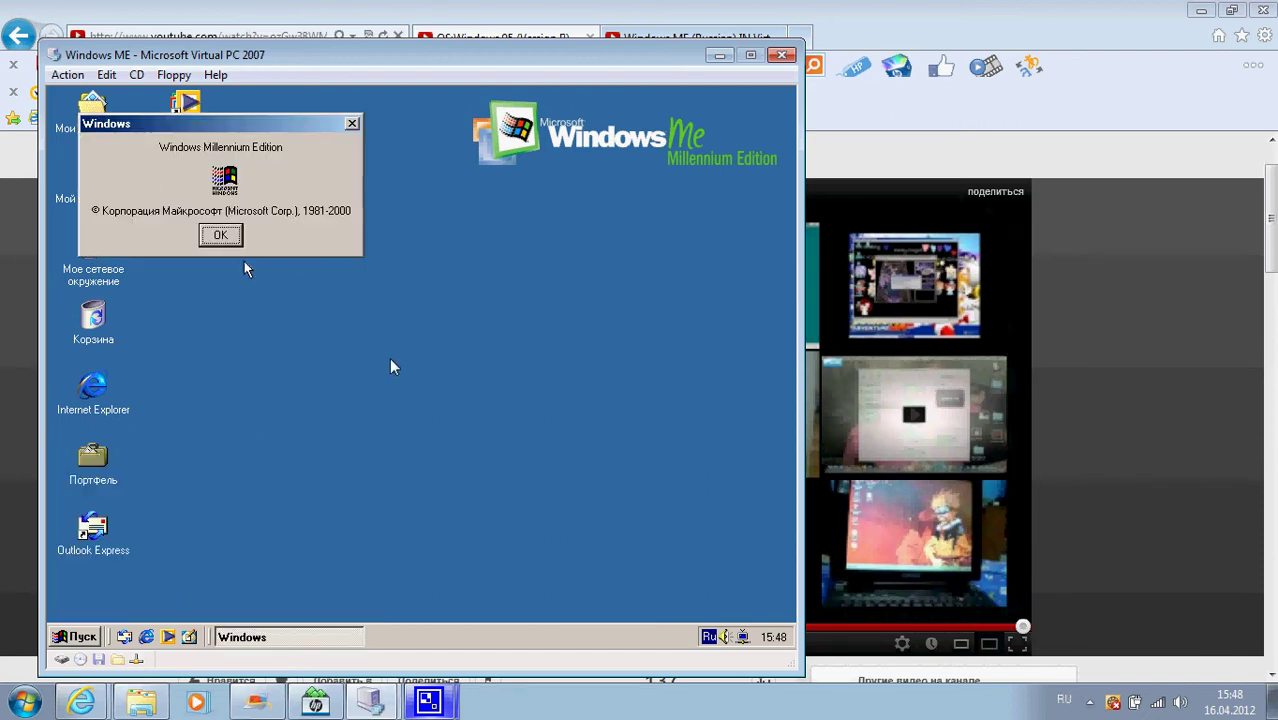
{"action": "left_click", "coordinate": [224, 240]}
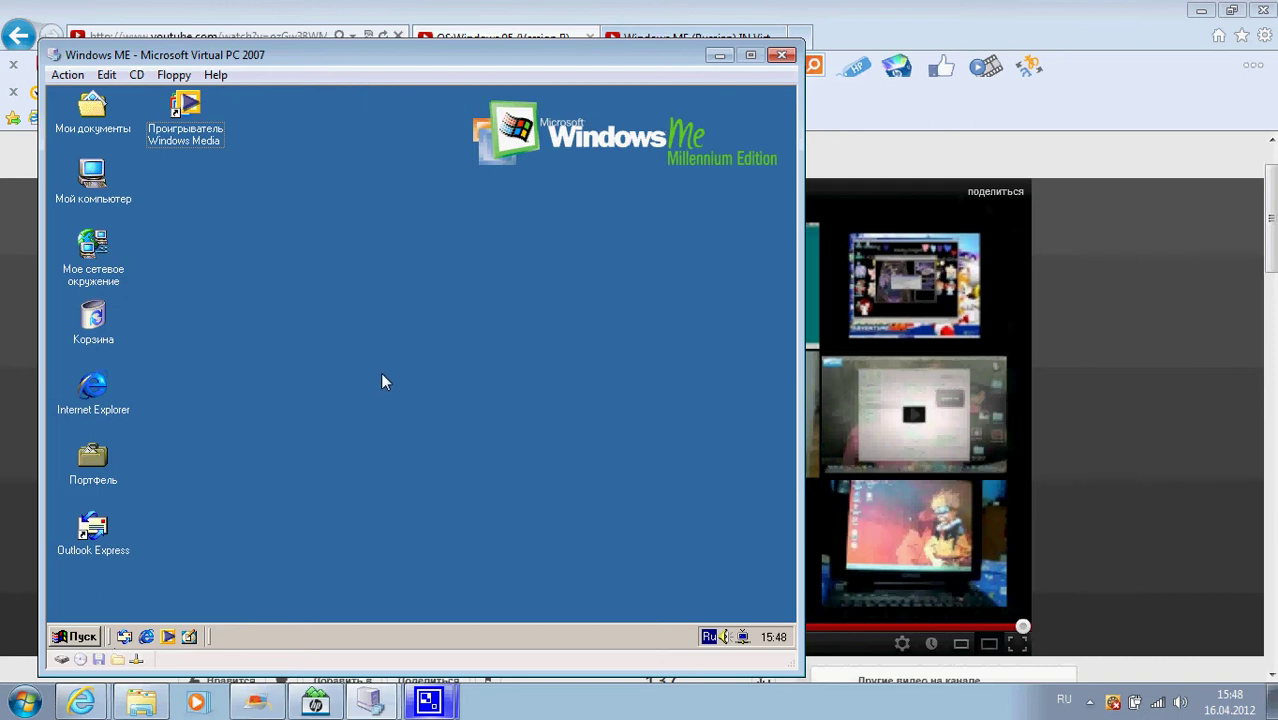
- Open Блокнот from the Стандартные programs to start a blank note
{"action": "key", "text": "ctrl+Escape"}
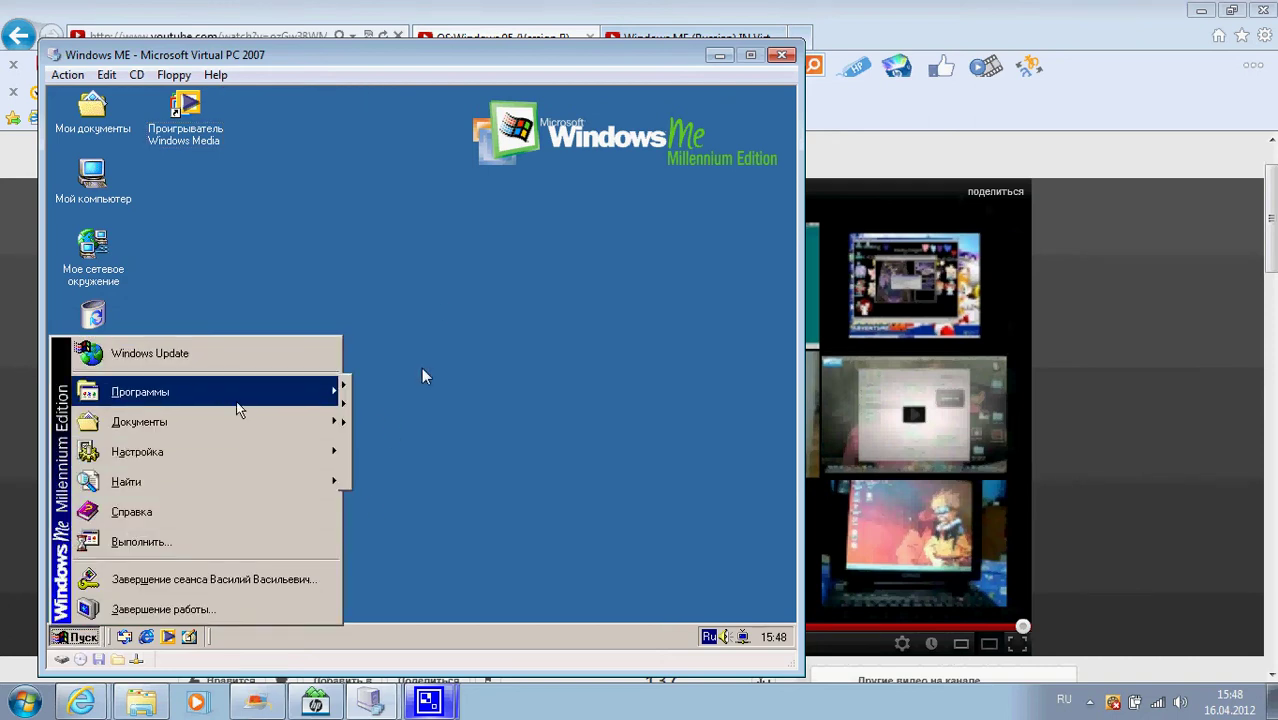
{"action": "mouse_move", "coordinate": [236, 395]}
{"action": "mouse_move", "coordinate": [461, 426]}
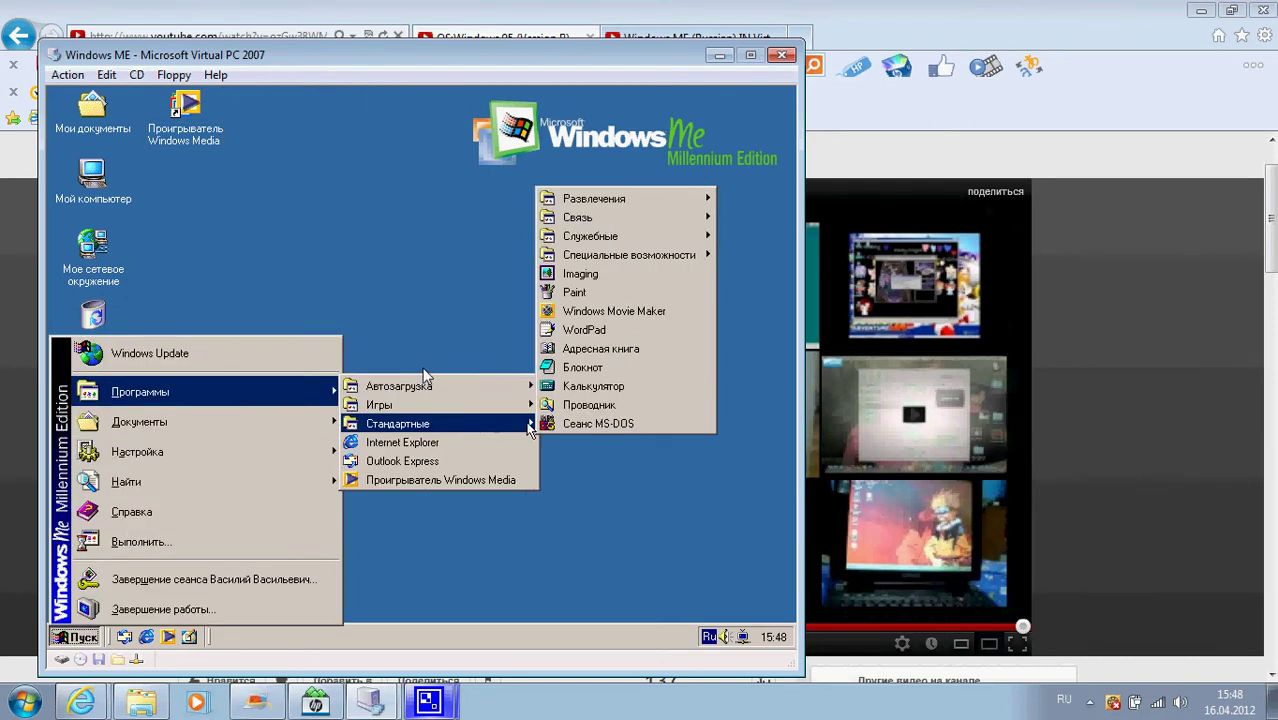
{"action": "left_click", "coordinate": [658, 371]}
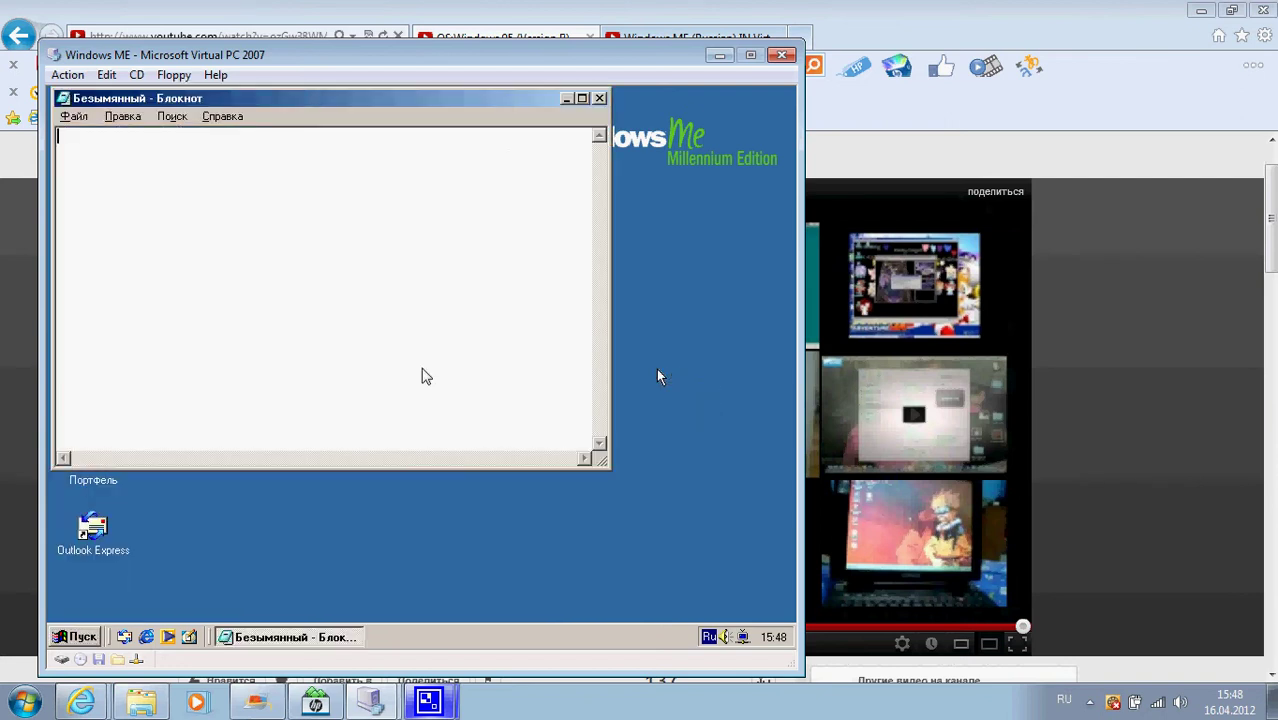
- Write the line "Итак Что Windows ME На Microsoft Virtual PC 2007" in the note, followed by a blank line
{"action": "type", "text": "Итак Что"}
{"action": "key", "text": "alt+shift"}
{"action": "type", "text": "w"}
{"action": "key", "text": "BackSpace"}
{"action": "type", "text": "Win"}
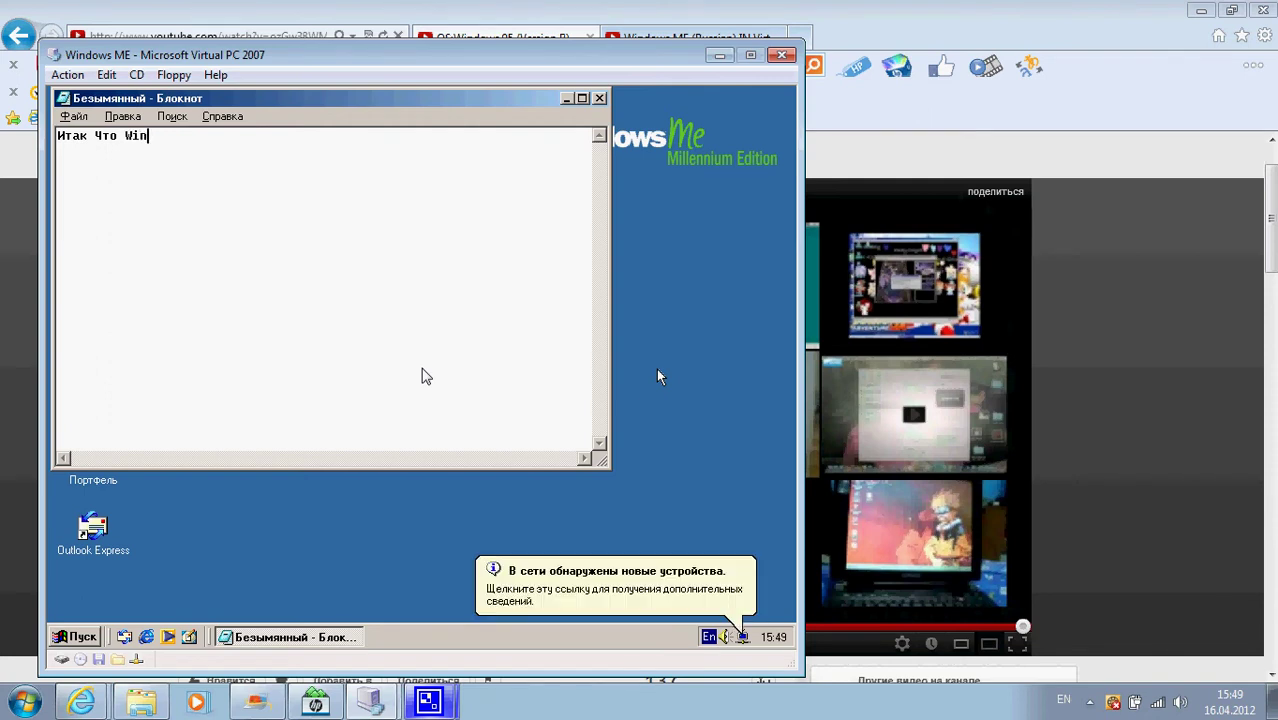
{"action": "type", "text": "dows me"}
{"action": "key", "text": "BackSpace"}
{"action": "key", "text": "BackSpace"}
{"action": "type", "text": "ME"}
{"action": "key", "text": "alt+shift"}
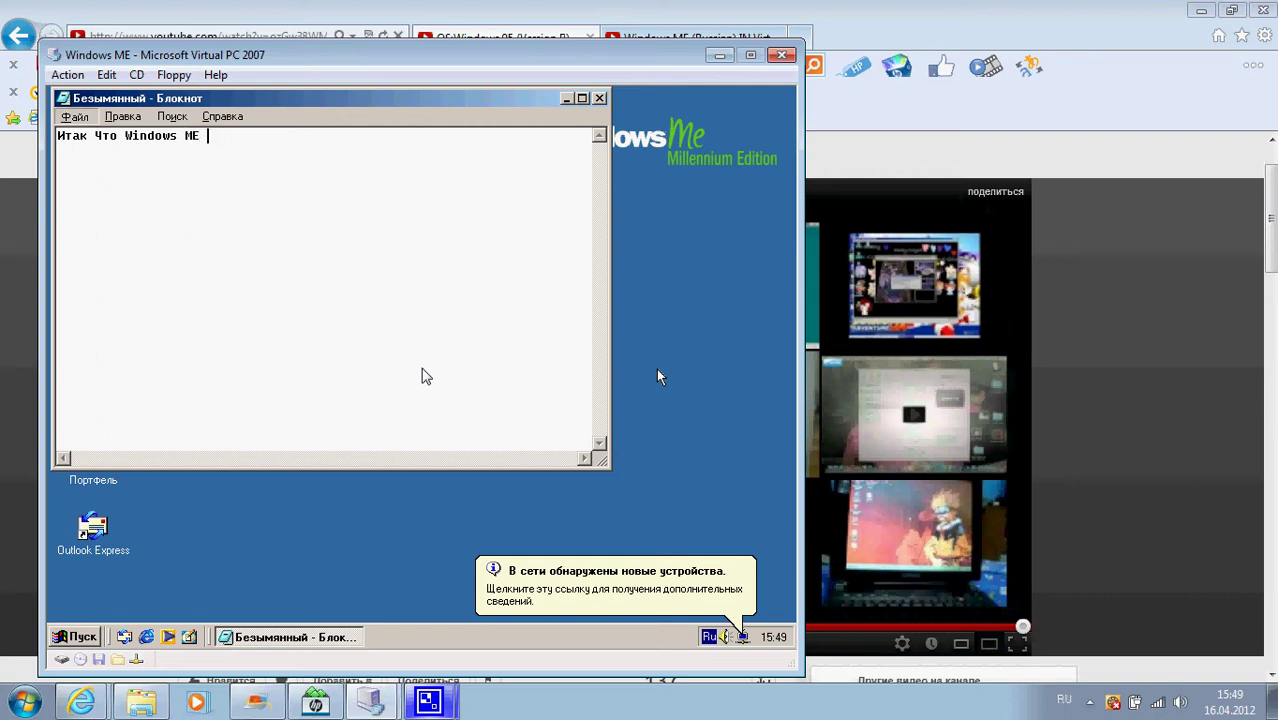
{"action": "type", "text": "На"}
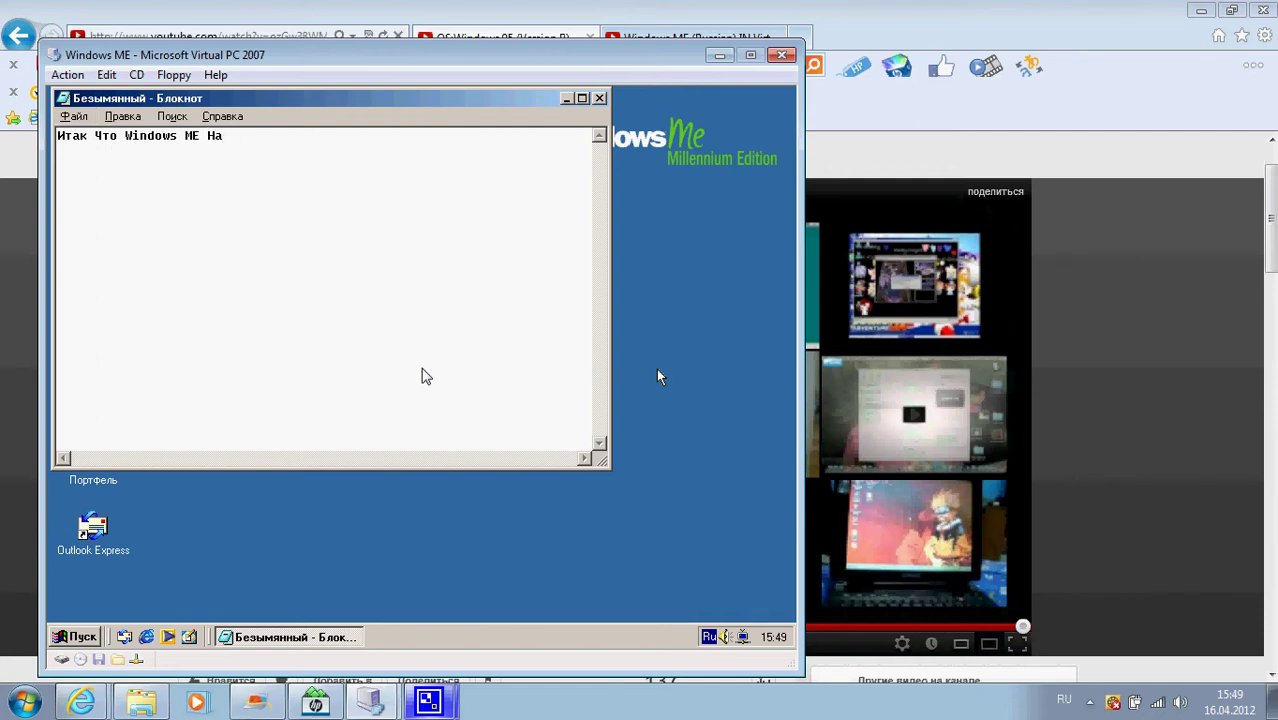
{"action": "key", "text": "alt+shift"}
{"action": "type", "text": "Microsoft Vi"}
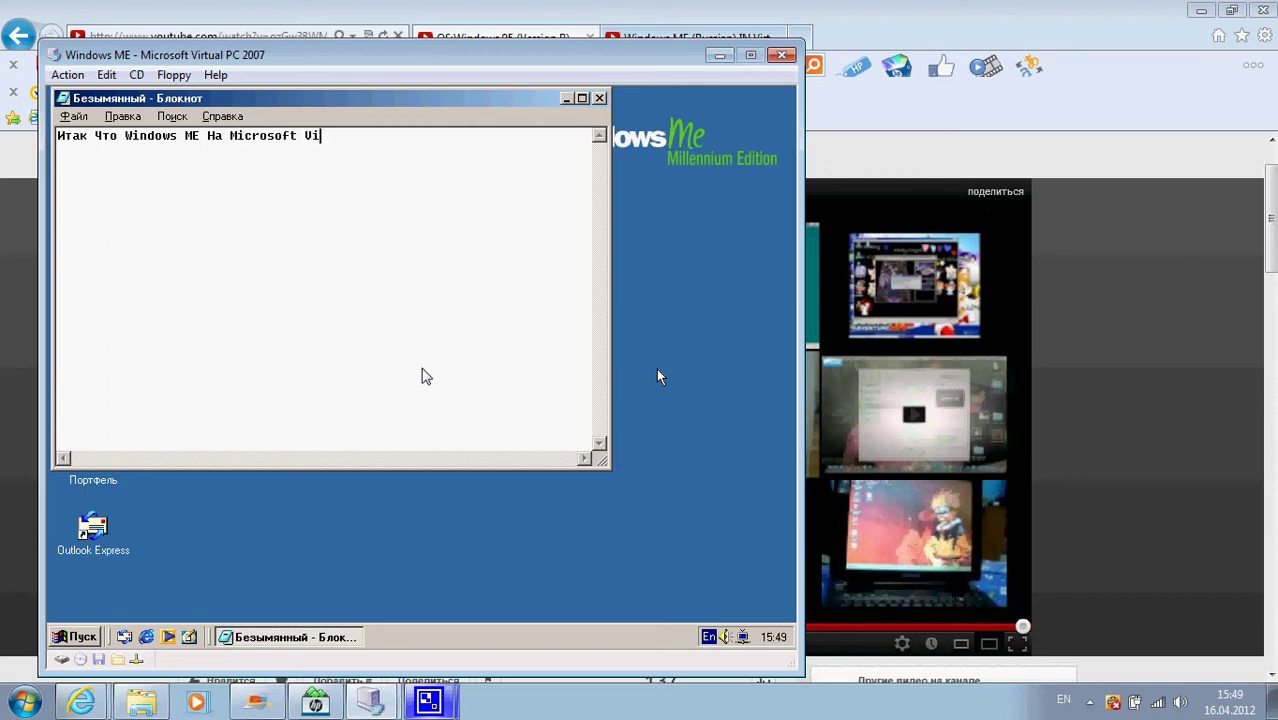
{"action": "type", "text": "rtual PC 2007"}
{"action": "key", "text": "BackSpace"}
{"action": "key", "text": "Return"}
{"action": "key", "text": "Return"}
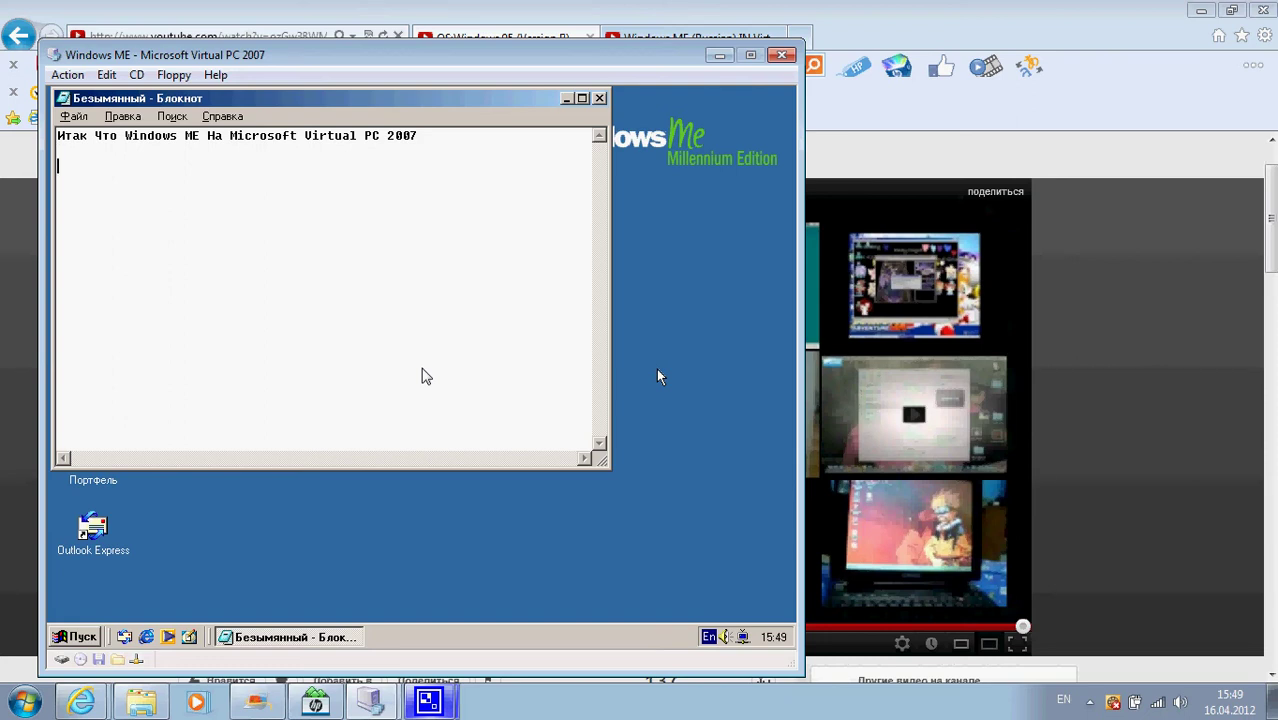
- Add the line "Интернет работает нормально!" to the note beneath the first line
{"action": "key", "text": "alt+shift"}
{"action": "type", "text": "и"}
{"action": "key", "text": "BackSpace"}
{"action": "type", "text": "Интернет раб"}
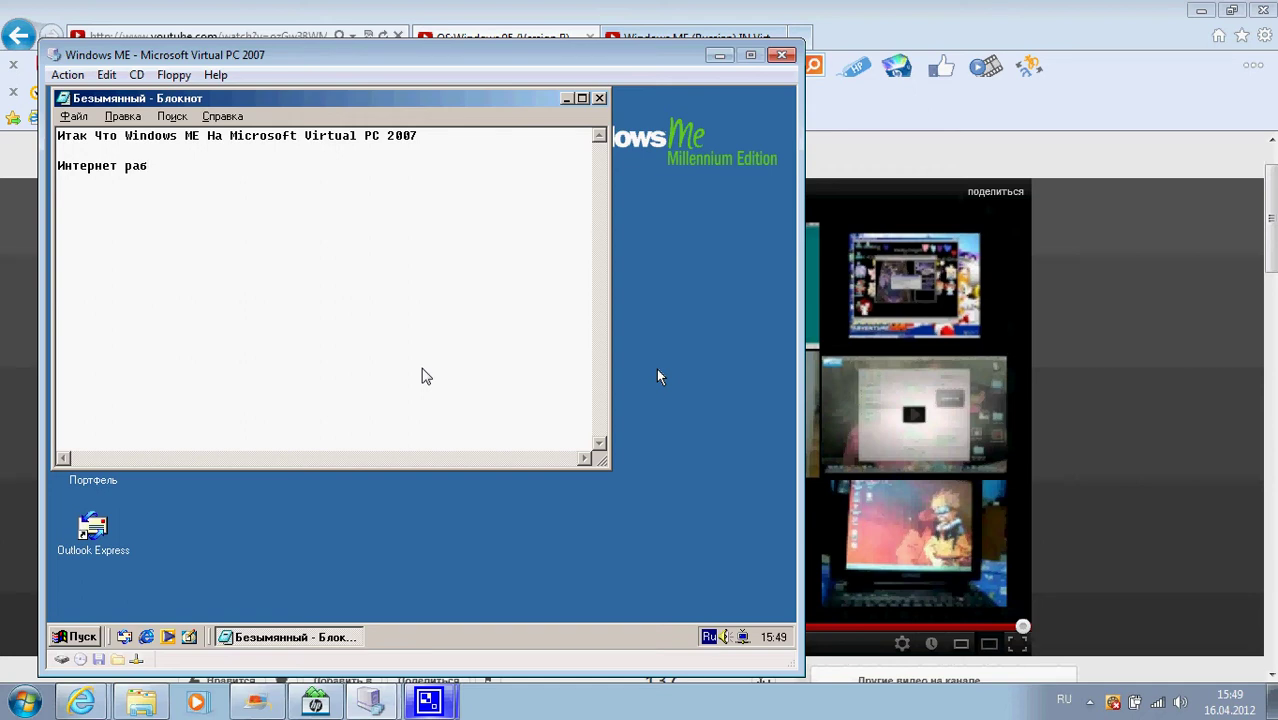
{"action": "type", "text": "отает нормально"}
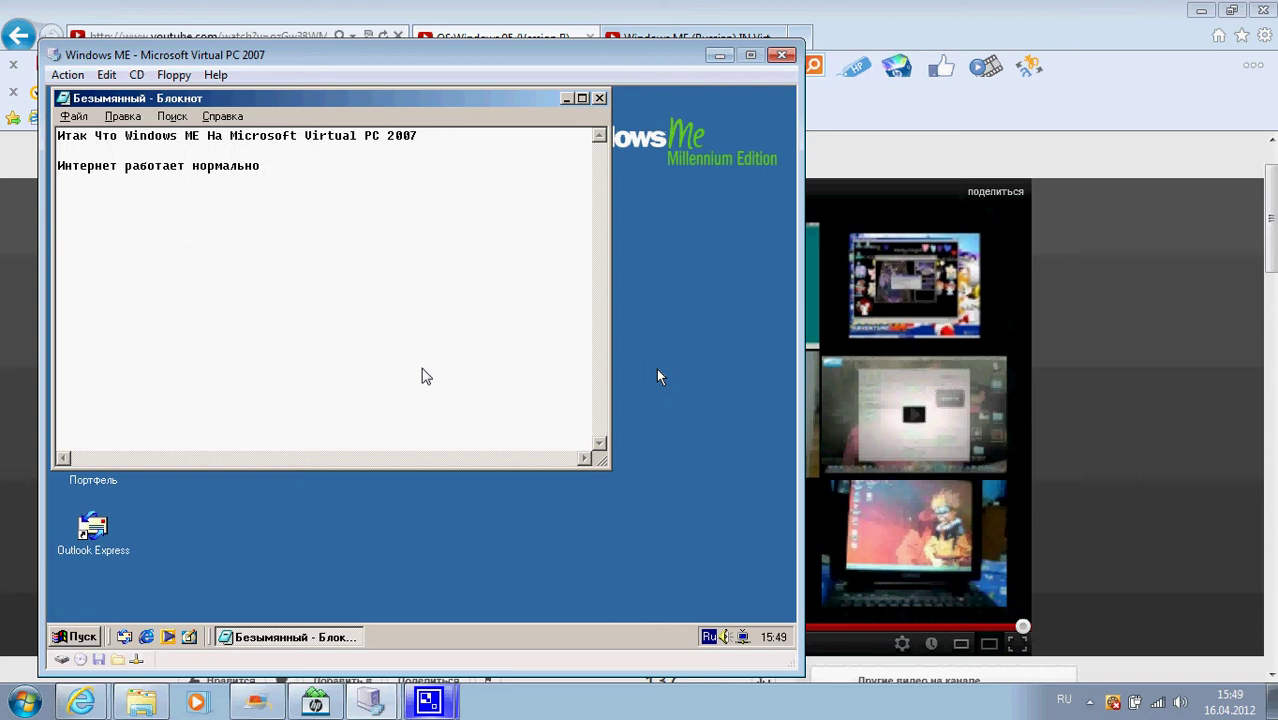
{"action": "type", "text": "!"}
- Add the word "Старая" a few lines below in the note, and close Блокнот without saving
{"action": "key", "text": "Return"}
{"action": "key", "text": "Return"}
{"action": "key", "text": "Return"}
{"action": "type", "text": "Старая"}
{"action": "left_click", "coordinate": [600, 99]}
{"action": "left_click", "coordinate": [402, 418]}
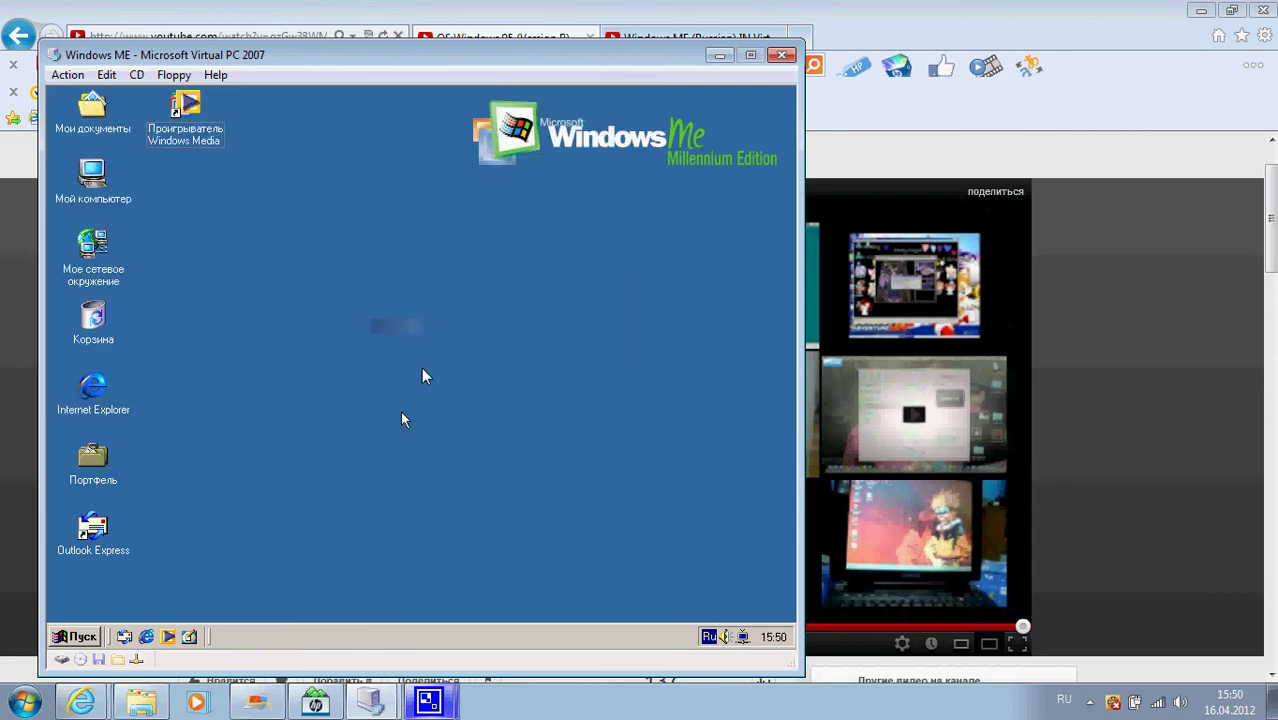
- Open the Windows ME help centre, Справка и поддержка
{"action": "left_click", "coordinate": [75, 636]}
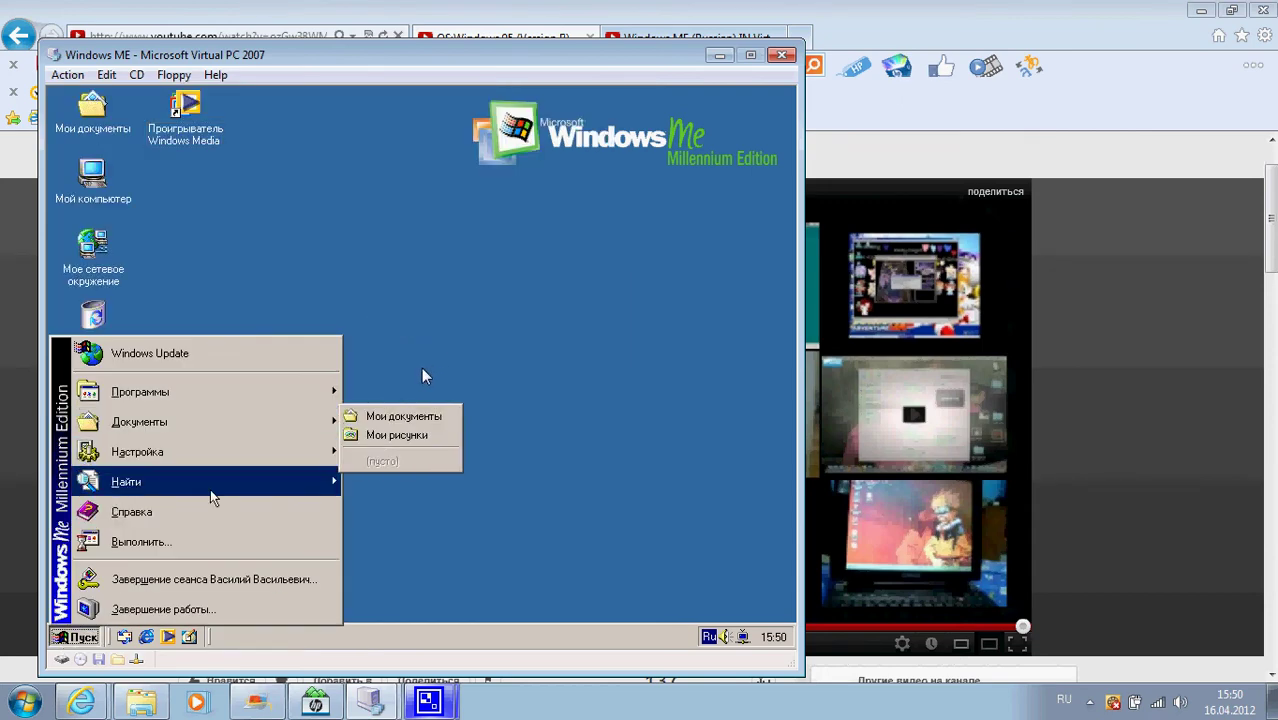
{"action": "left_click", "coordinate": [207, 512]}
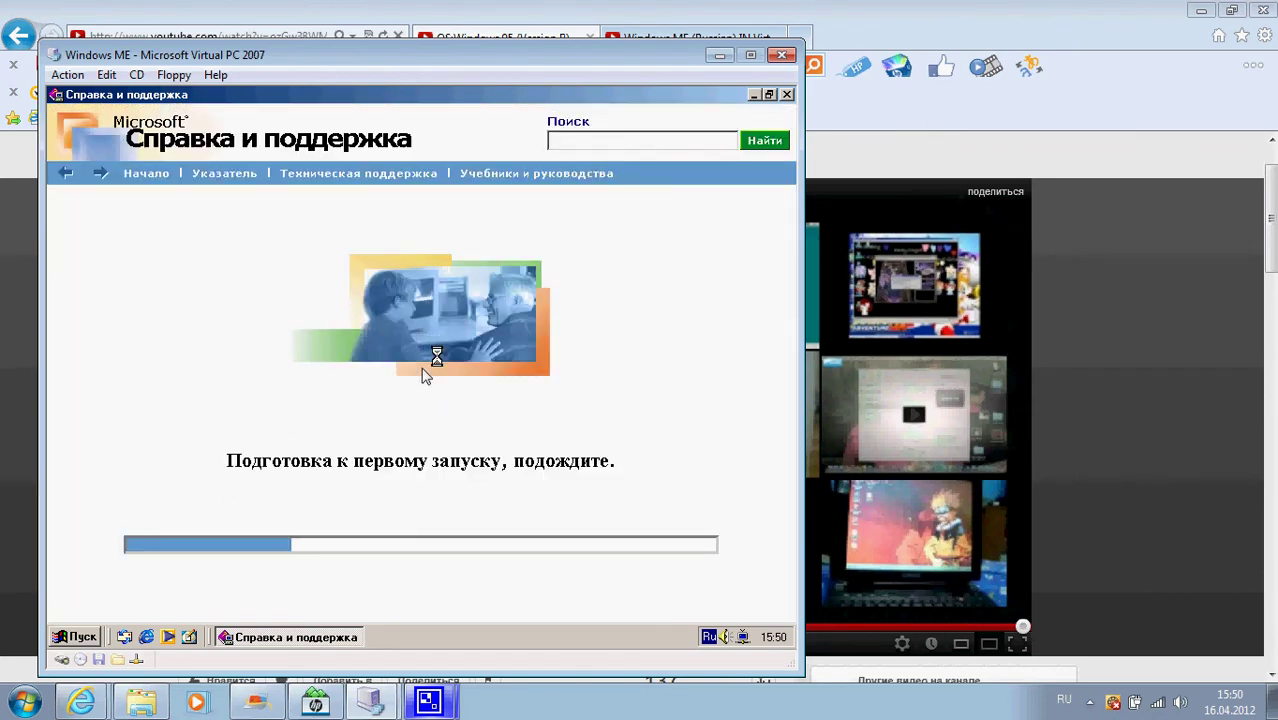
{"action": "left_click", "coordinate": [429, 703]}
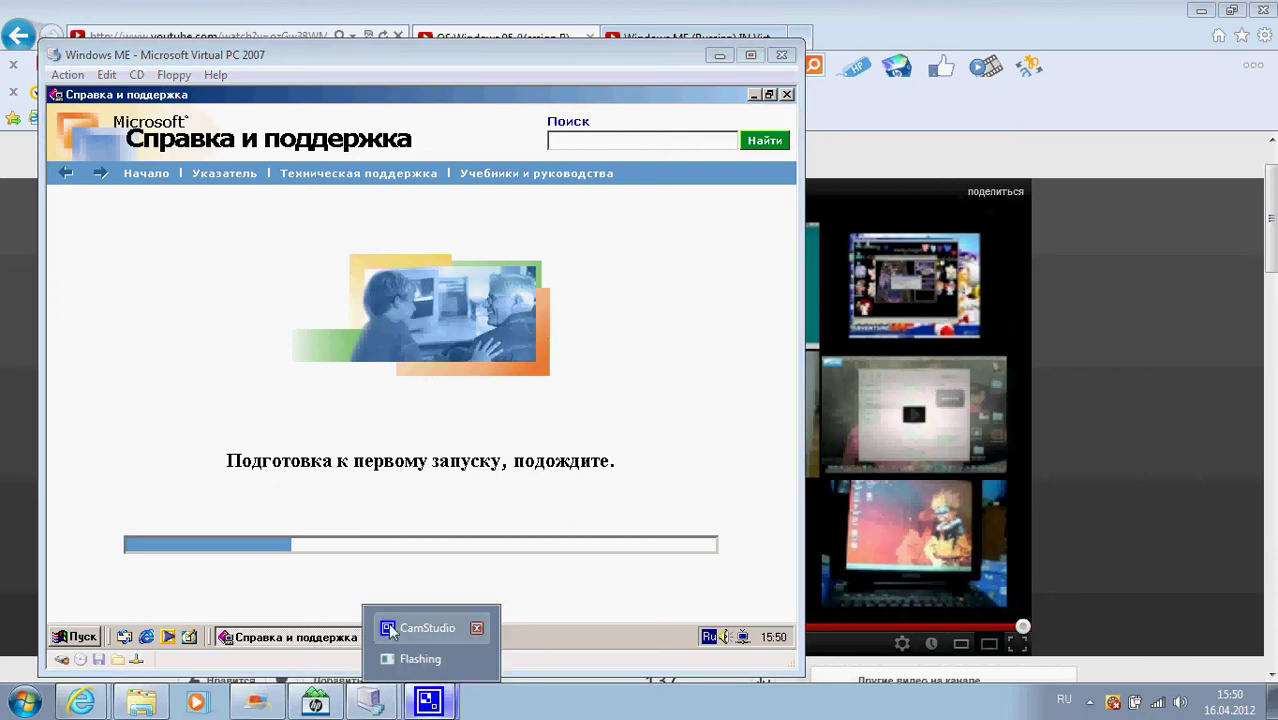
{"action": "left_click", "coordinate": [392, 628]}
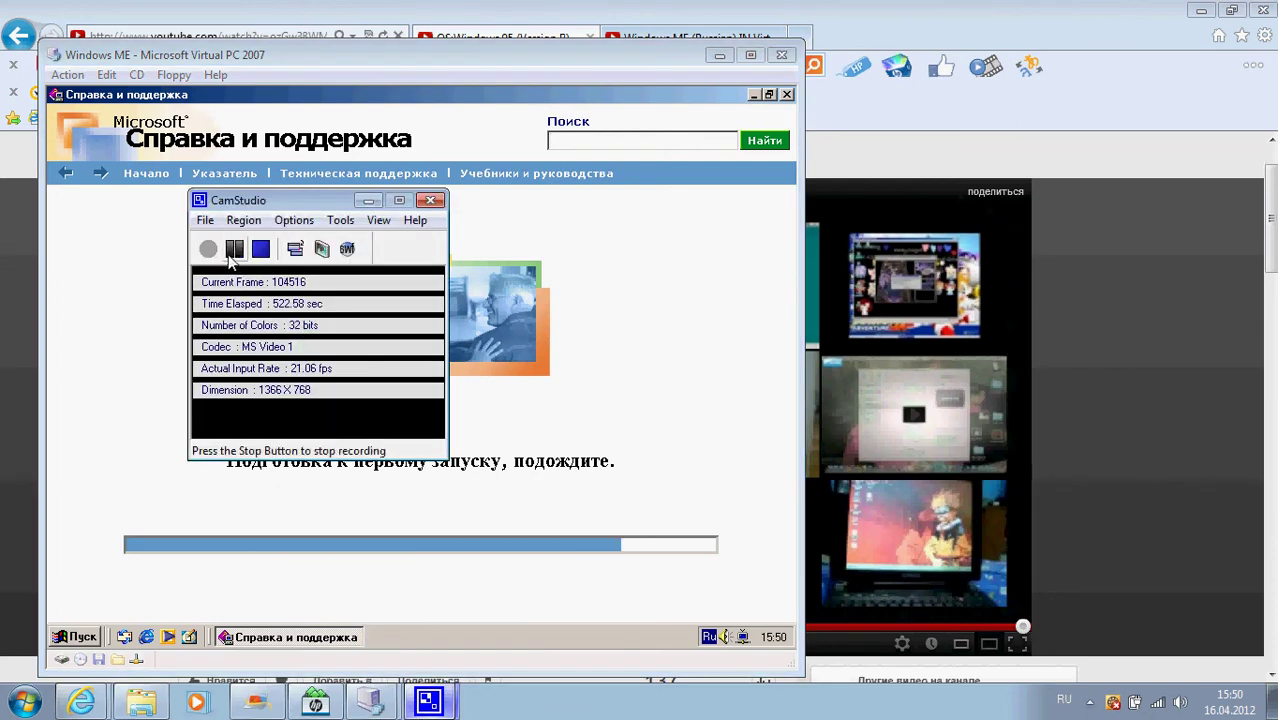